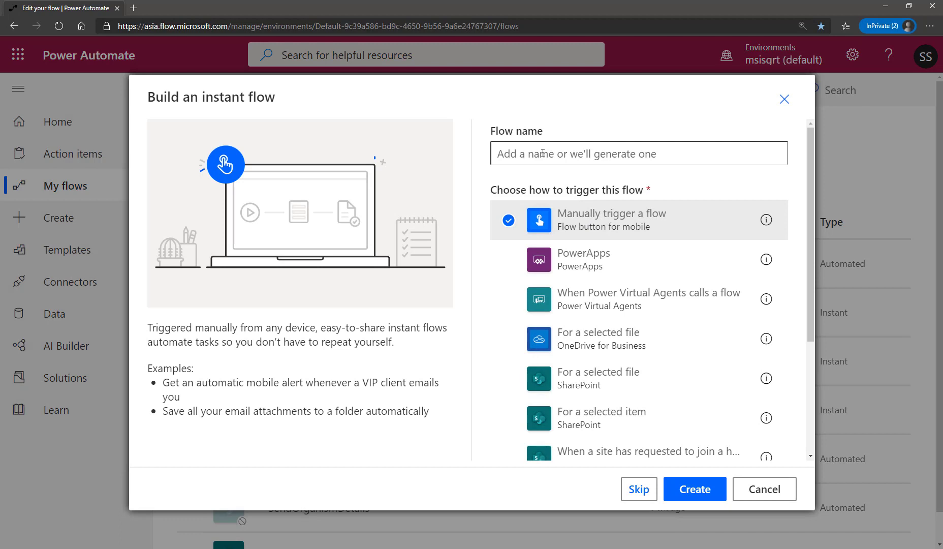
# Name the instant flow SPSearch and create it with the manual trigger.
pyautogui.click(543, 153)
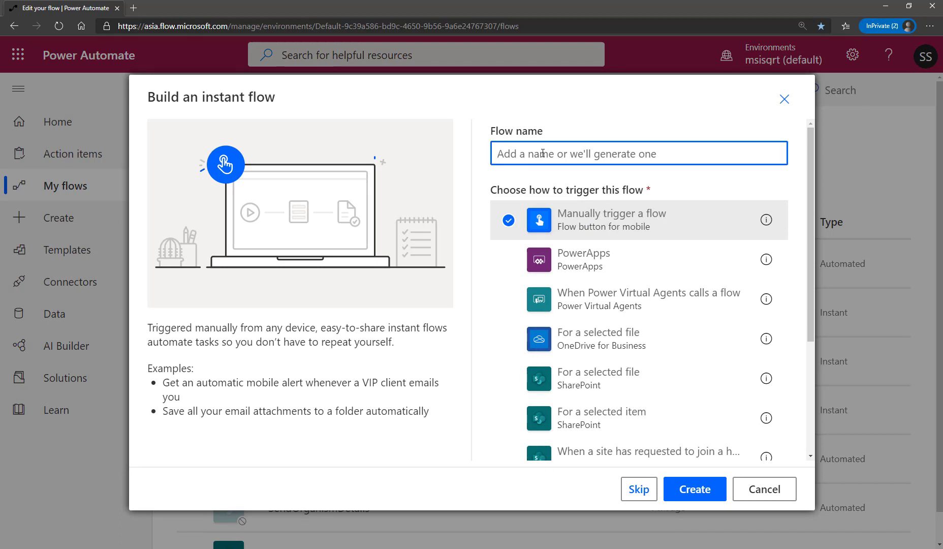
pyautogui.write('sEAR')
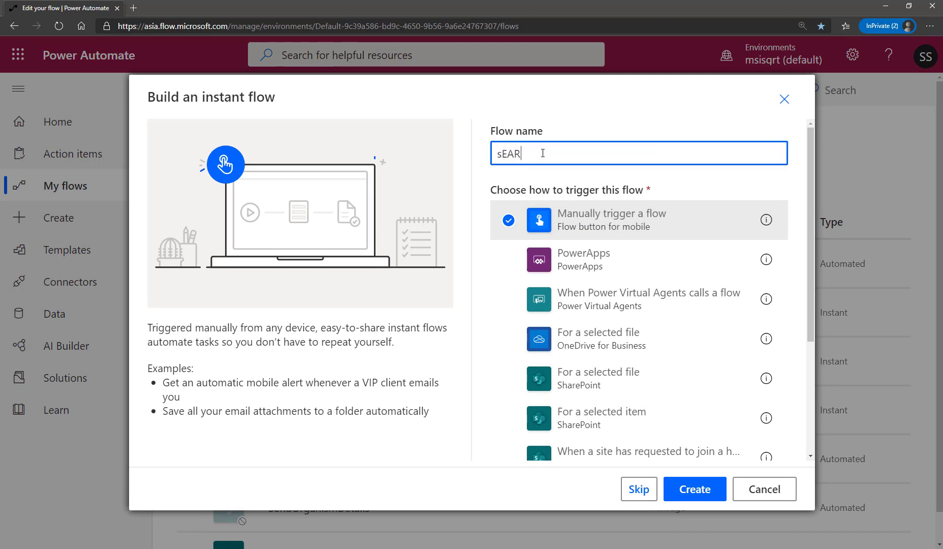
pyautogui.write('CHsHJAR')
pyautogui.press('BackSpace')
pyautogui.press('BackSpace')
pyautogui.press('BackSpace')
pyautogui.press('BackSpace')
pyautogui.press('BackSpace')
pyautogui.press('BackSpace')
pyautogui.press('BackSpace')
pyautogui.press('BackSpace')
pyautogui.press('BackSpace')
pyautogui.press('BackSpace')
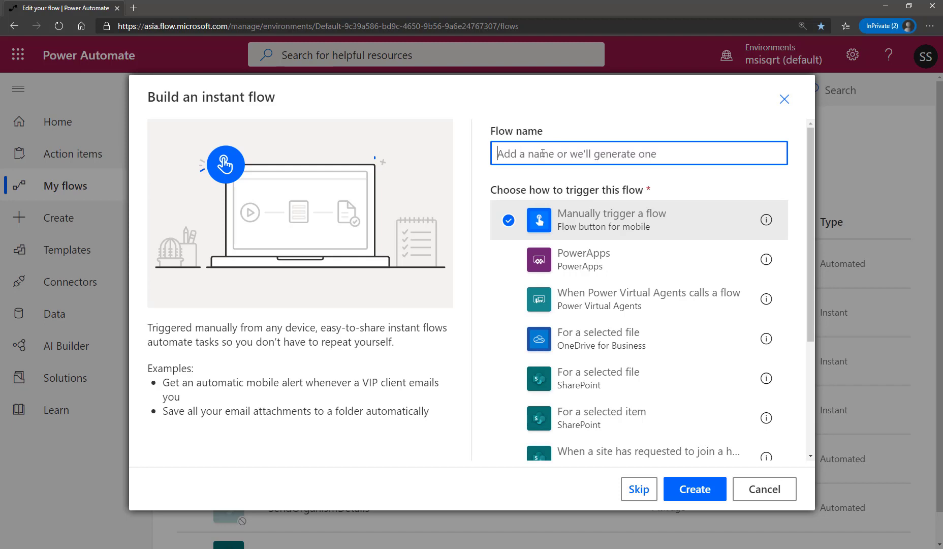
pyautogui.write('S')
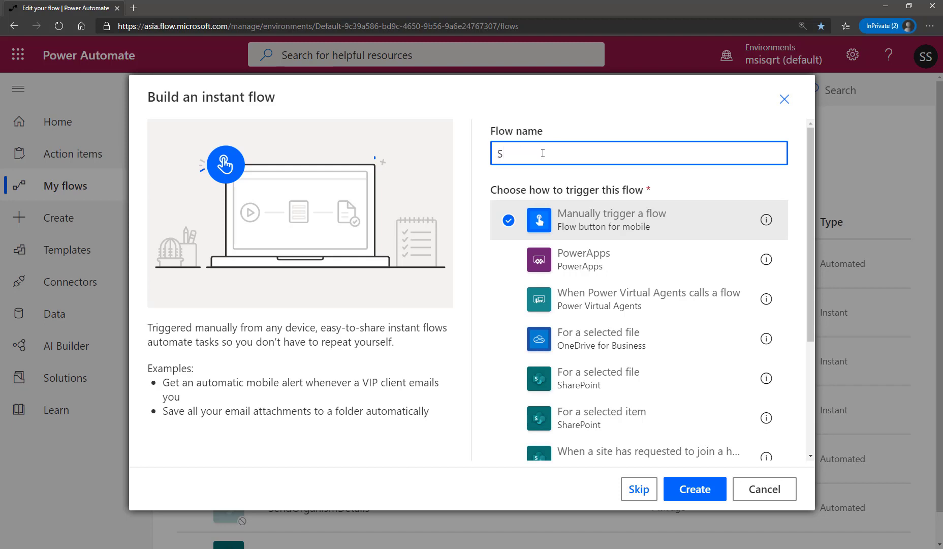
pyautogui.write('PSearch')
pyautogui.click(701, 496)
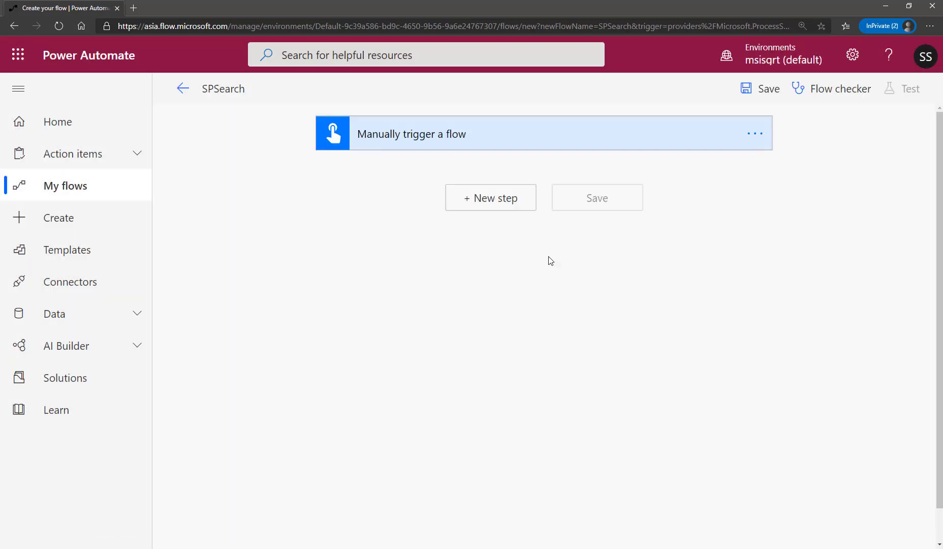
# Add a text input named Keyword to the manual trigger.
pyautogui.click(529, 135)
pyautogui.click(391, 176)
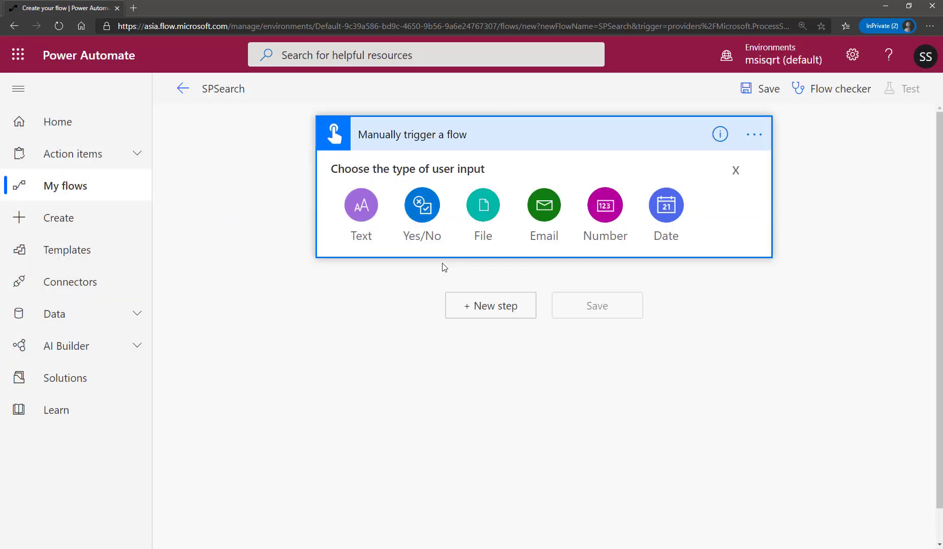
pyautogui.click(362, 205)
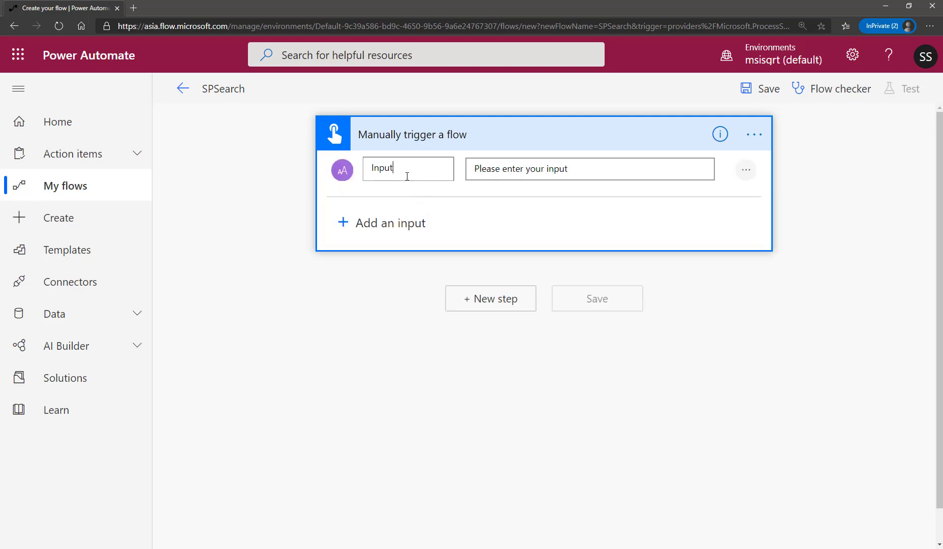
pyautogui.doubleClick(412, 170)
pyautogui.write('Keyword')
pyautogui.click(524, 169)
# Add the SharePoint action Send an HTTP request to SharePoint after the trigger.
pyautogui.click(493, 304)
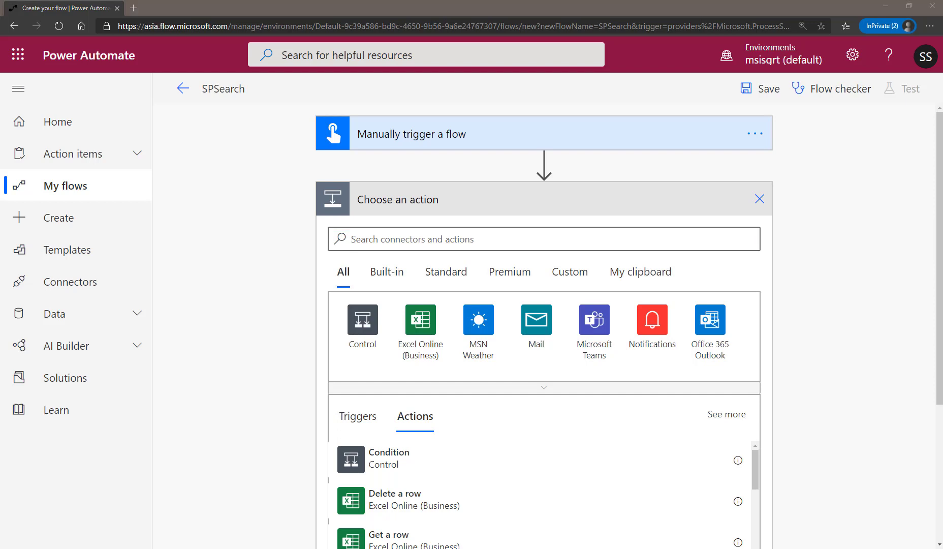
pyautogui.click(400, 238)
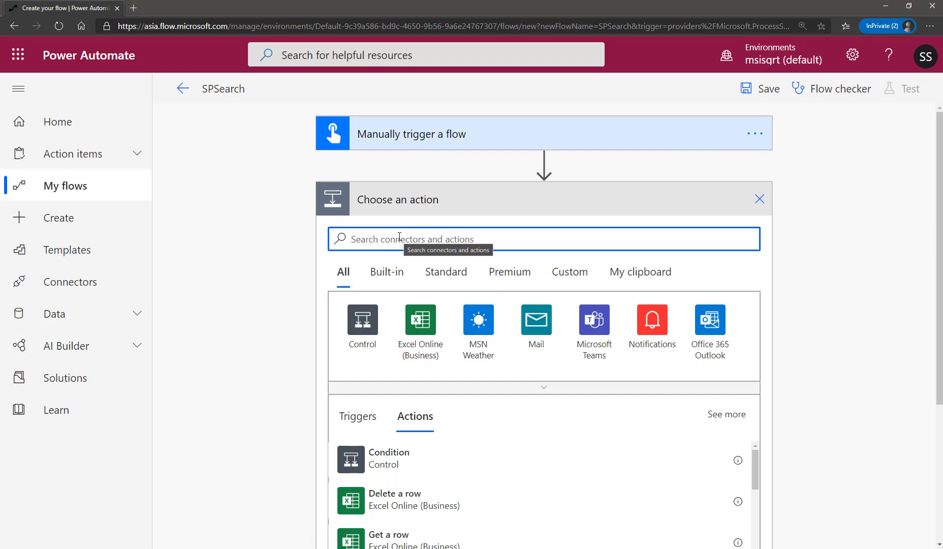
pyautogui.write('sharepoint')
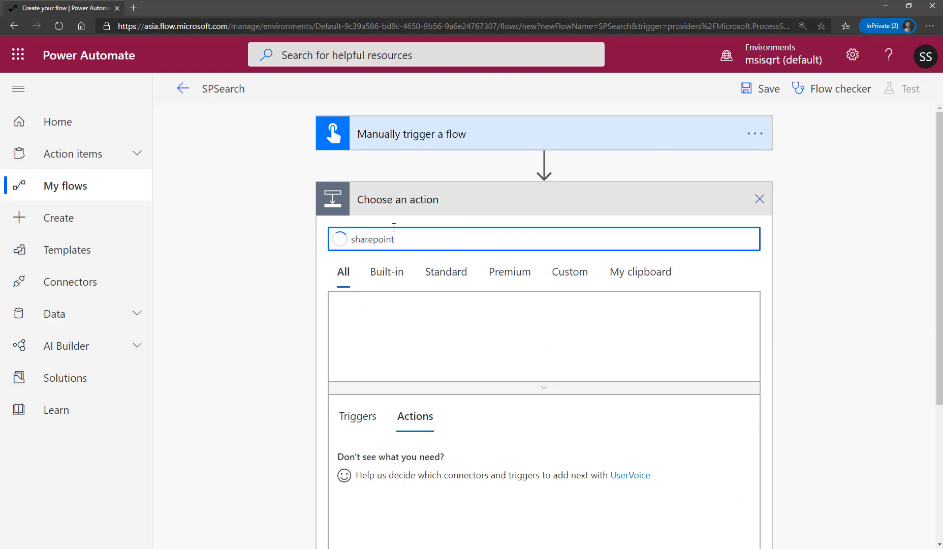
pyautogui.click(385, 305)
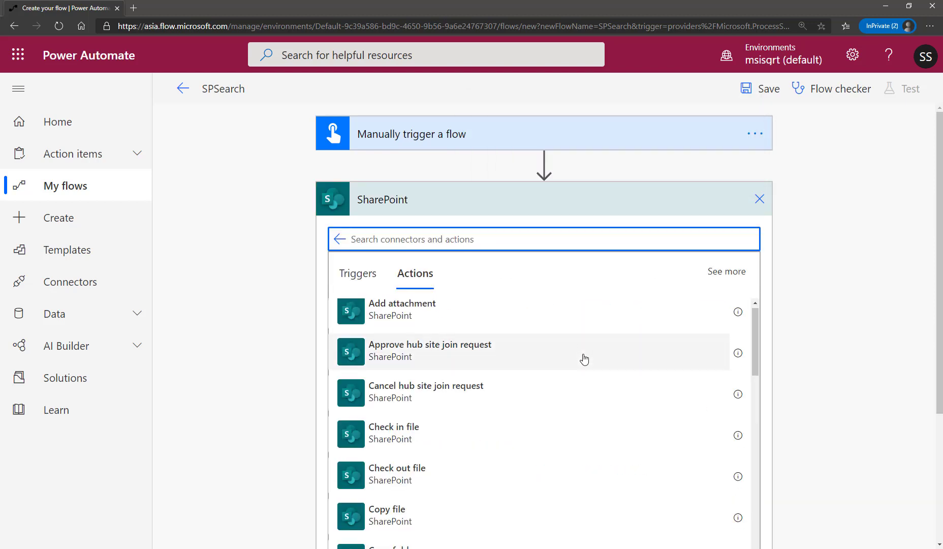
pyautogui.scroll(-3, 584, 360)
pyautogui.scroll(4, 583, 358)
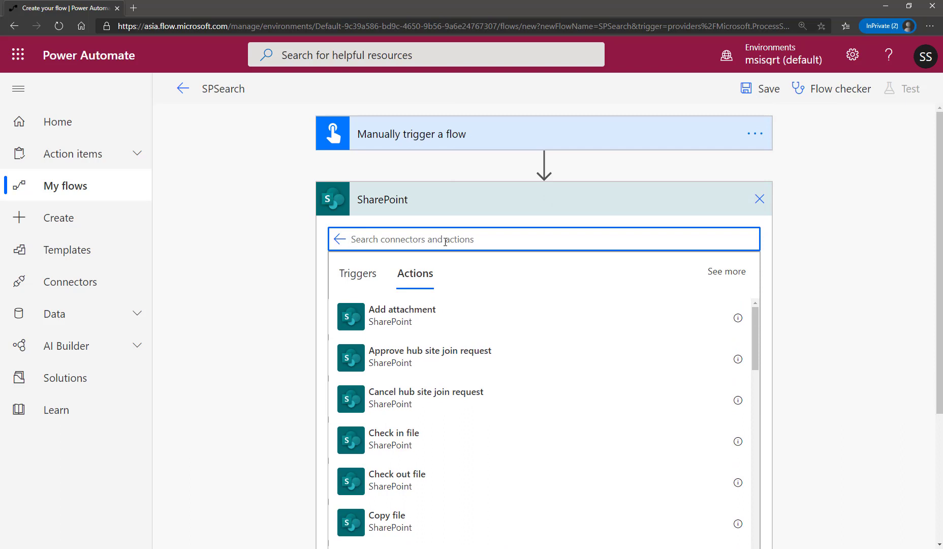
pyautogui.write('http')
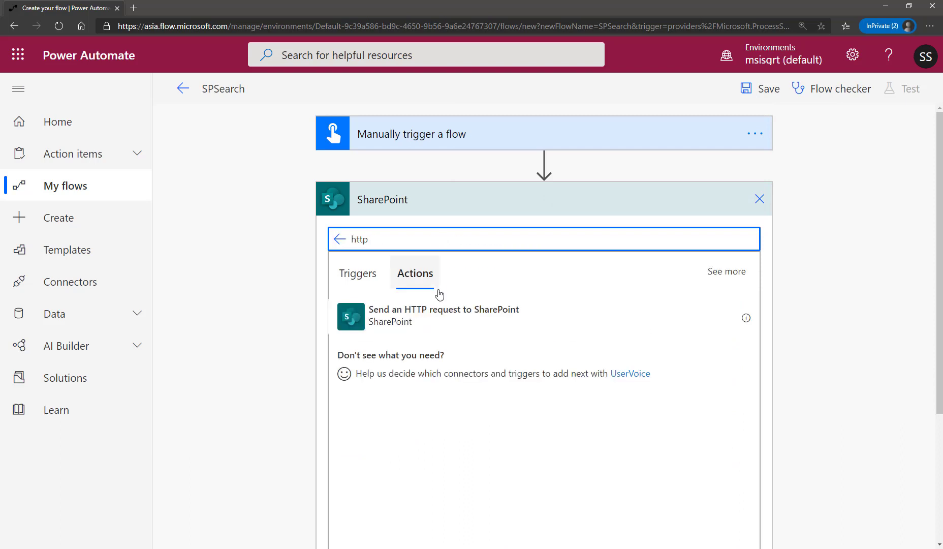
pyautogui.click(454, 318)
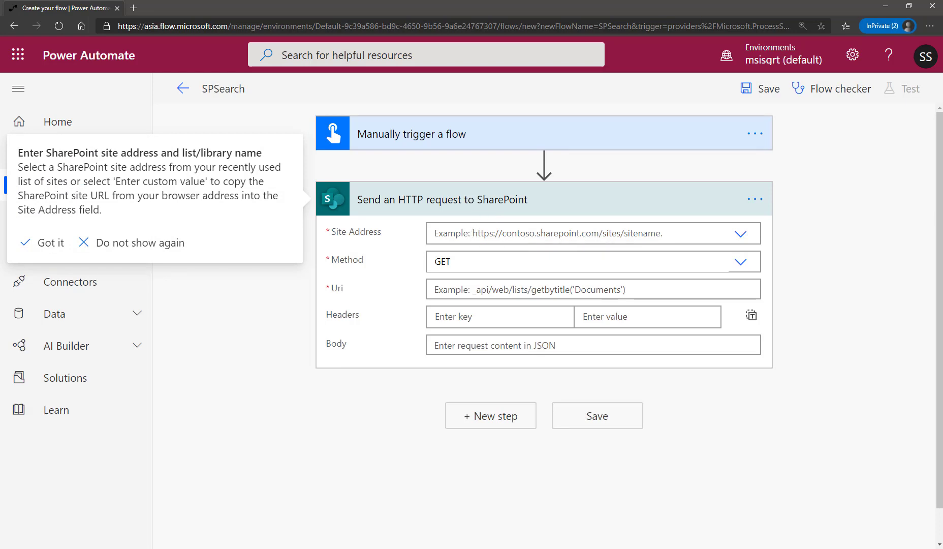
pyautogui.hotkey('alt', 'Tab')
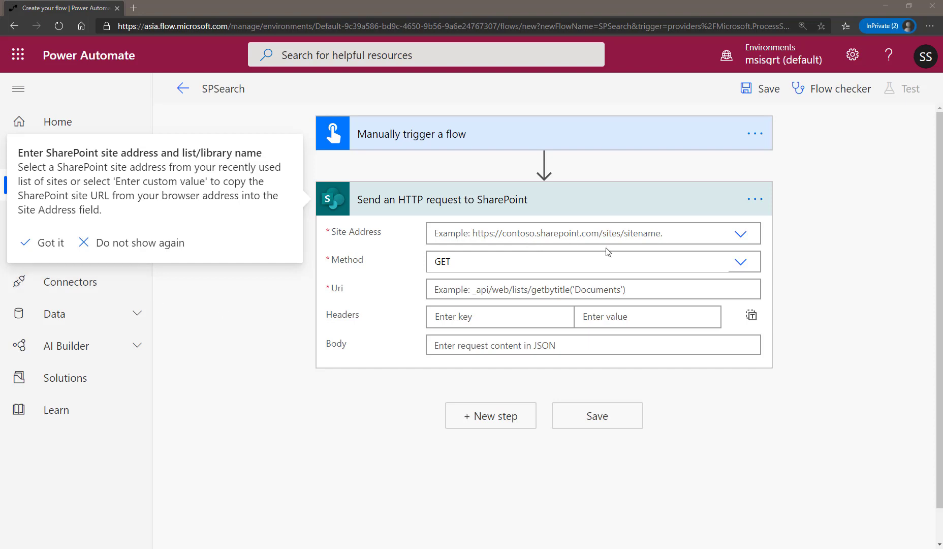
pyautogui.click(590, 234)
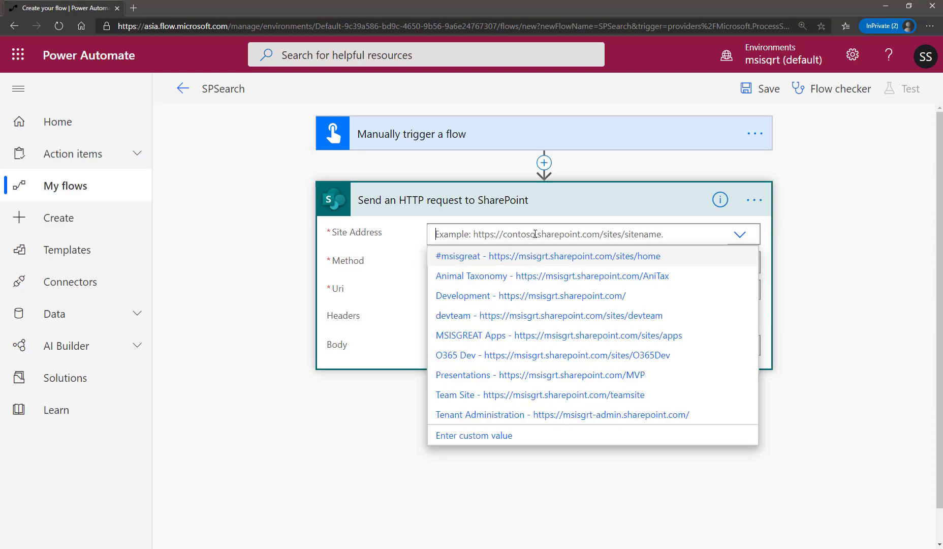
pyautogui.click(623, 298)
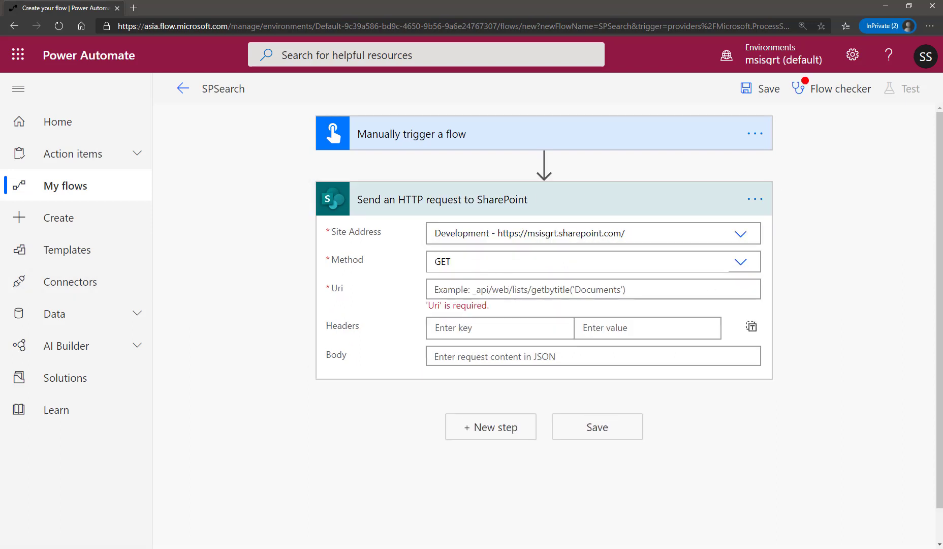
# Paste the prepared _api/search/query string into the request's Uri, with keyword as querytext, ViewsLifeTime:descending sorting, rowlimit=20 and the file extension refinement filters.
pyautogui.hotkey('alt', 'Tab')
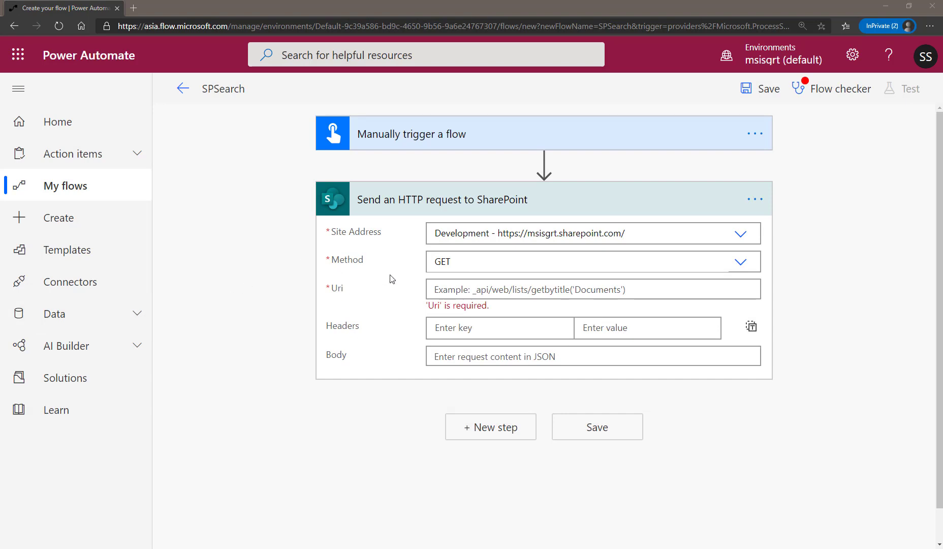
pyautogui.click(473, 286)
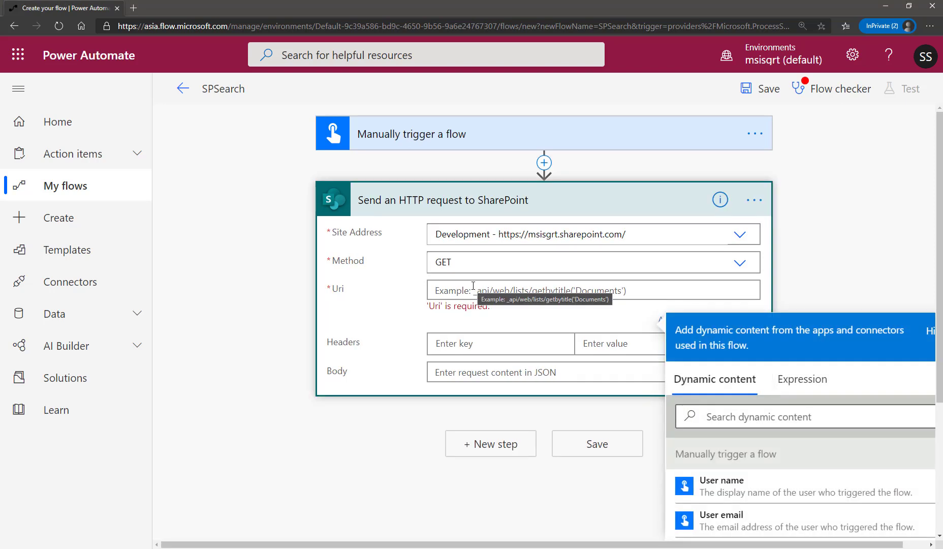
pyautogui.hotkey('ctrl', 'v')
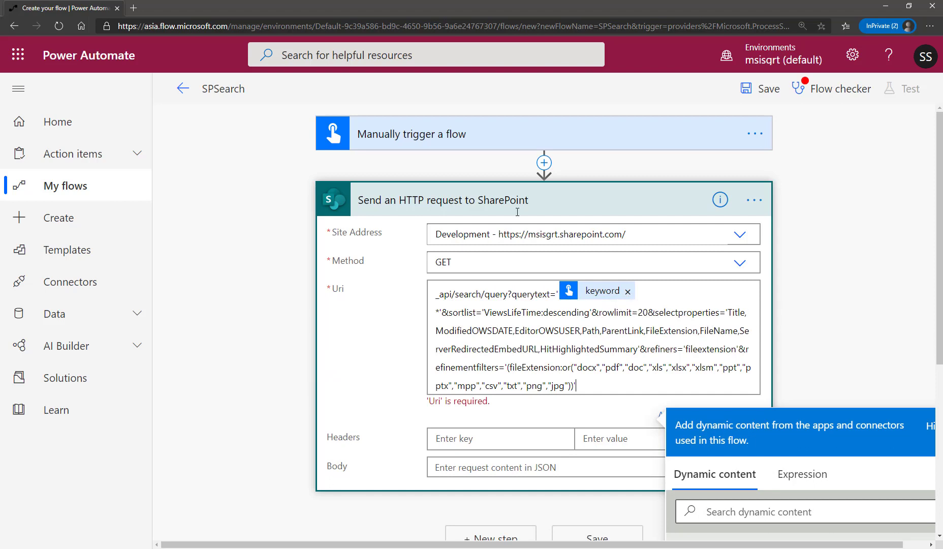
pyautogui.click(437, 153)
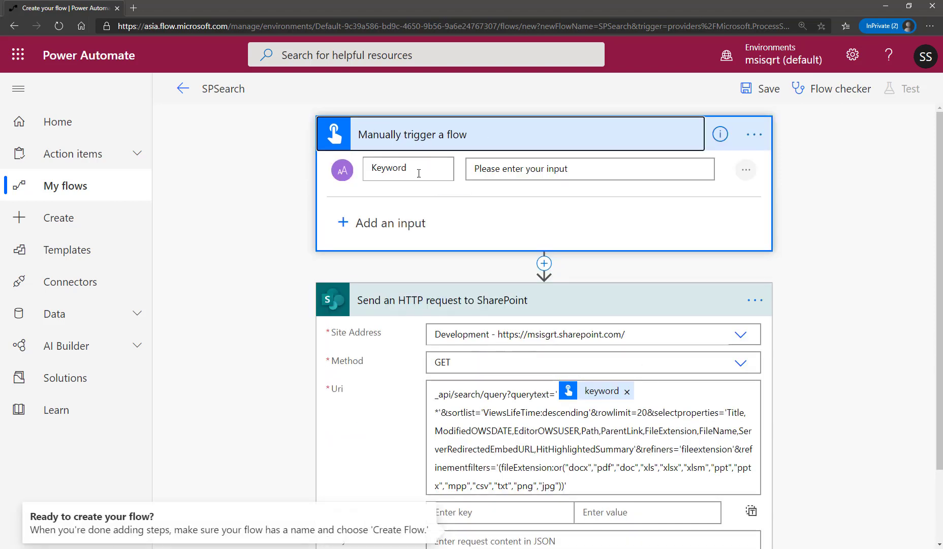
pyautogui.click(476, 146)
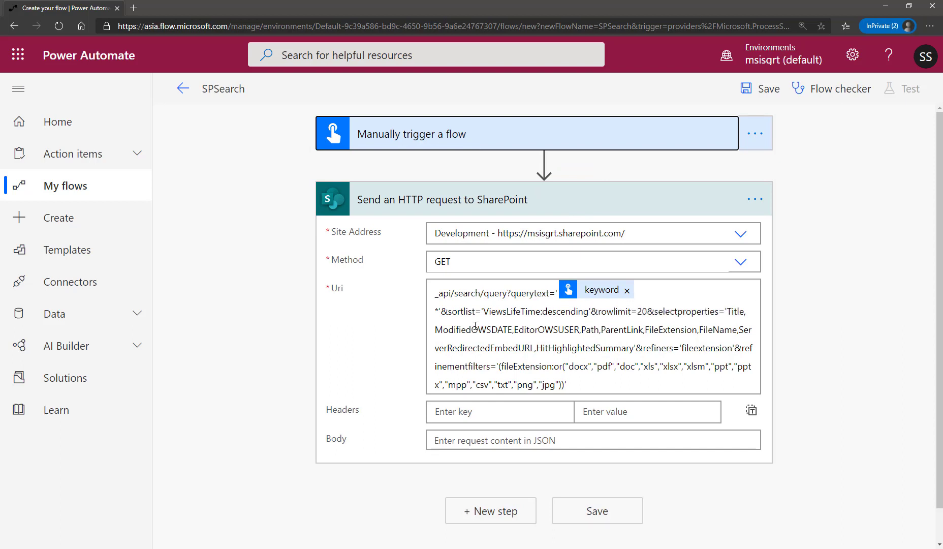
pyautogui.click(497, 331)
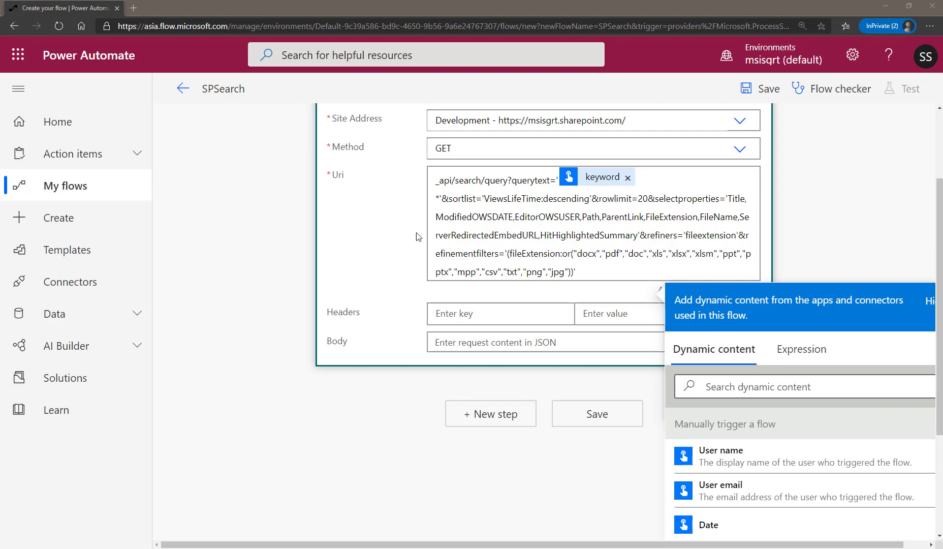
pyautogui.click(817, 222)
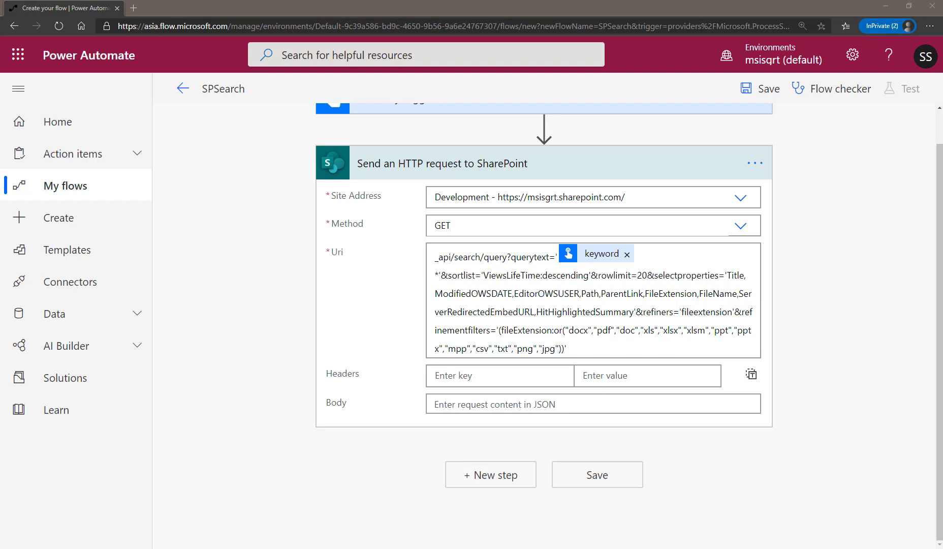
# Add an accept header with the value application/json;odata=nometadata to the HTTP request.
pyautogui.click(501, 381)
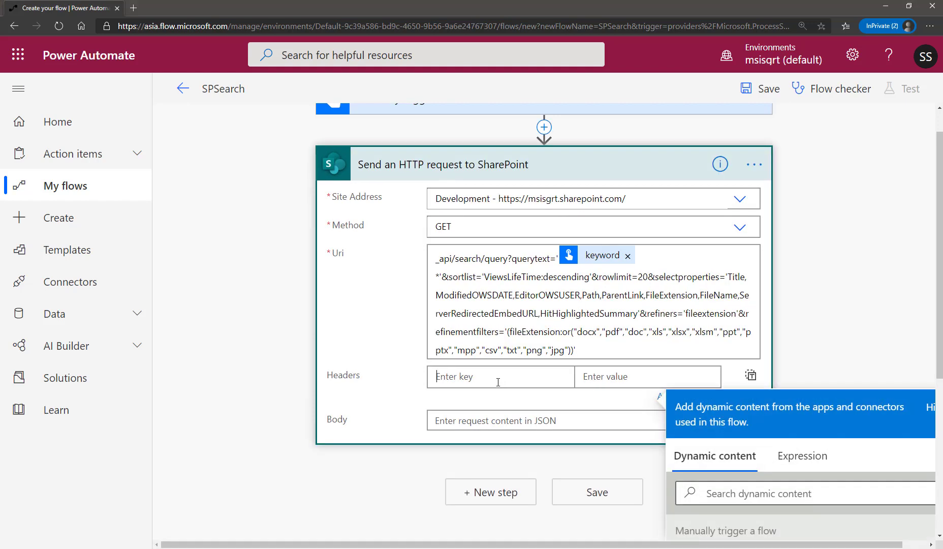
pyautogui.write('accepty')
pyautogui.press('BackSpace')
pyautogui.click(598, 376)
pyautogui.hotkey('alt', 'Tab')
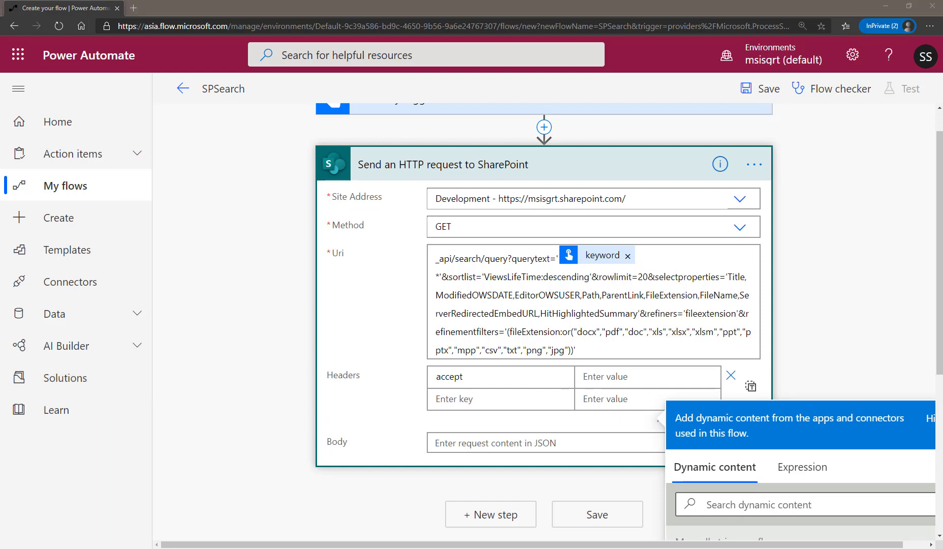
pyautogui.click(629, 377)
pyautogui.write('application/json;odata=nometadata')
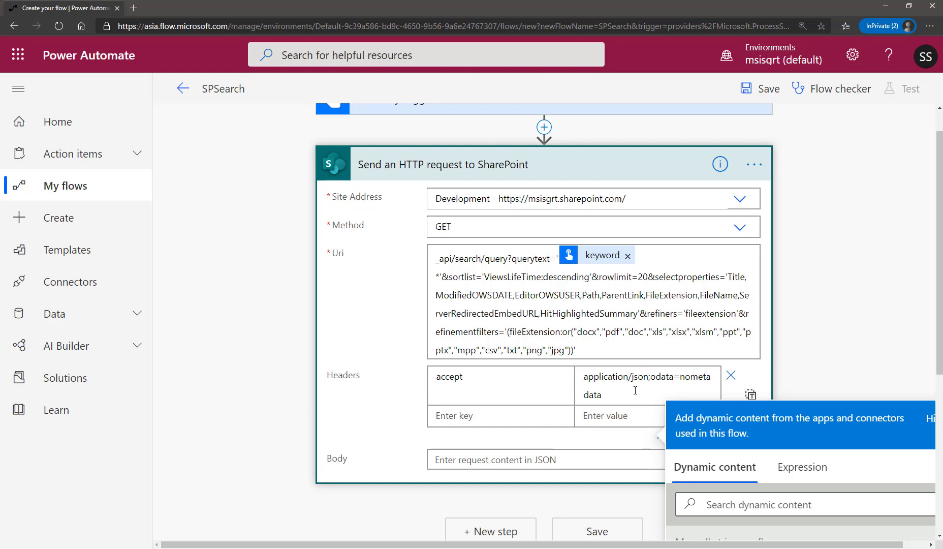
pyautogui.click(832, 342)
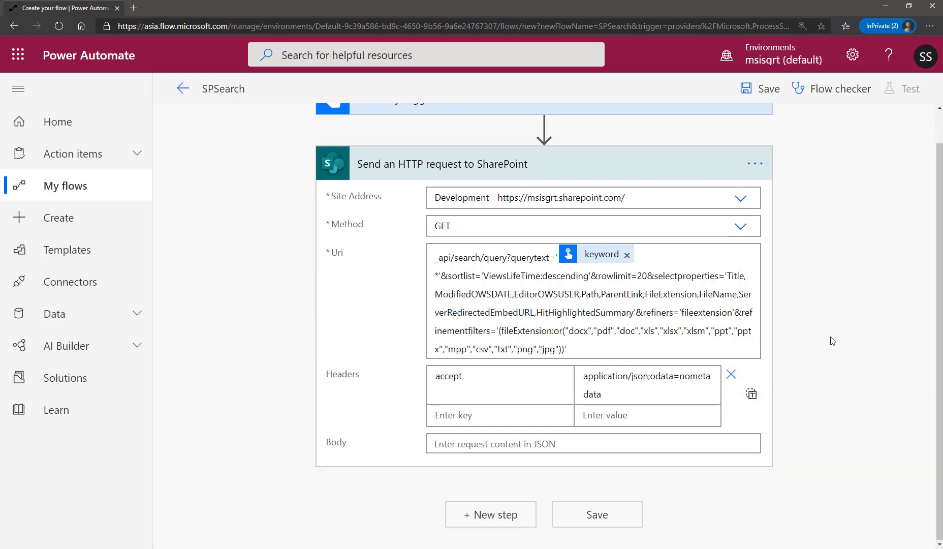
# Collapse the HTTP request action and add a Data Operation Parse JSON action after it.
pyautogui.click(559, 169)
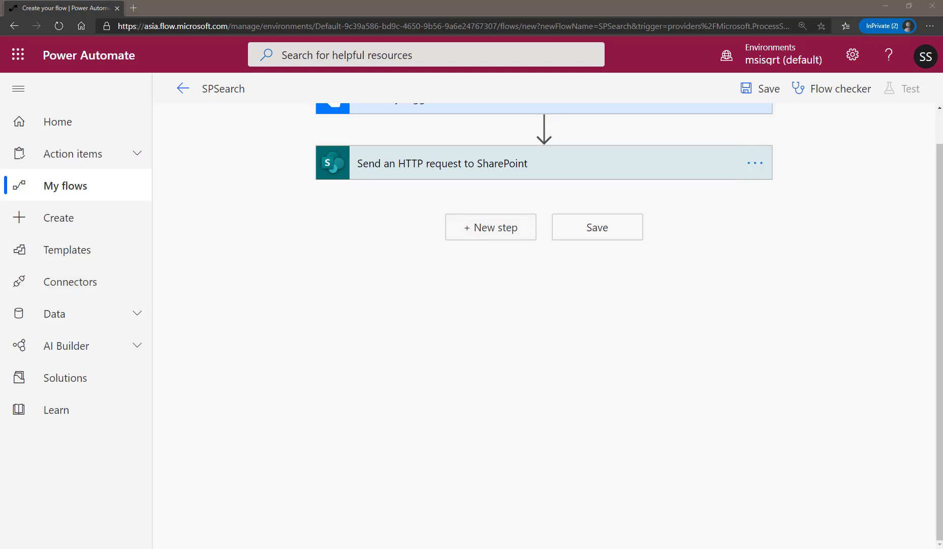
pyautogui.click(489, 230)
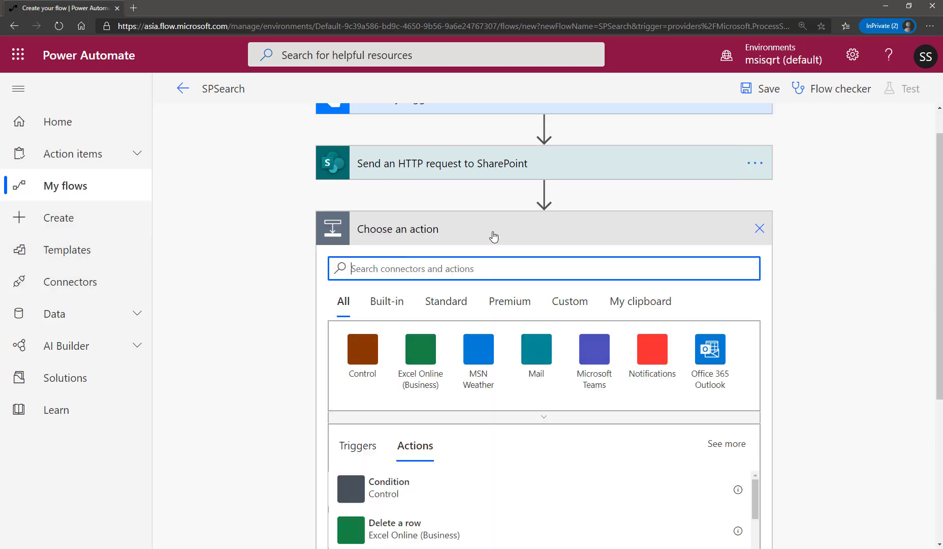
pyautogui.write('parse j')
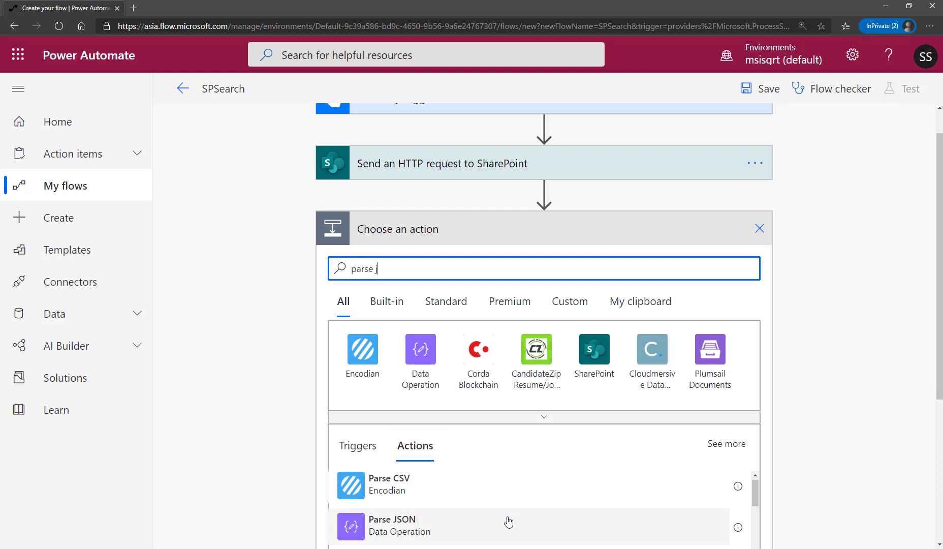
pyautogui.scroll(-3, 505, 518)
pyautogui.scroll(1, 537, 496)
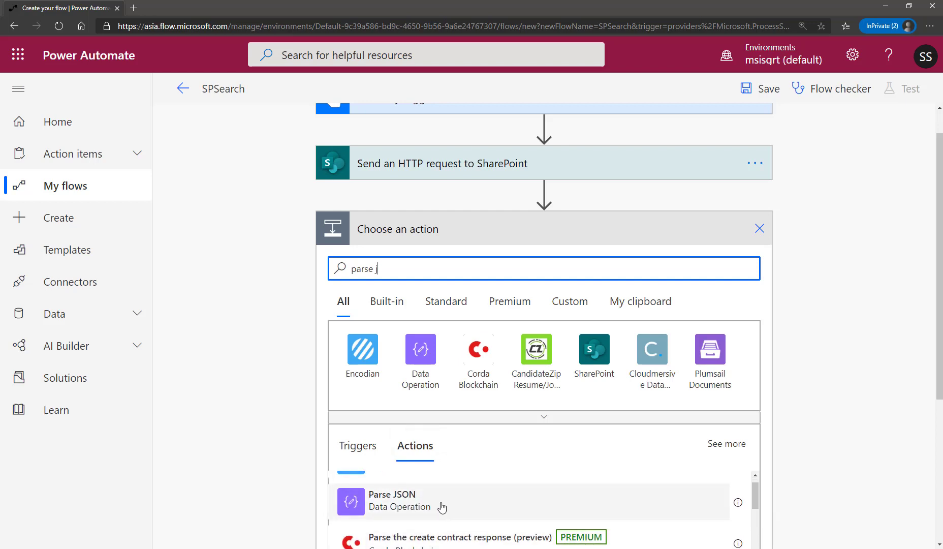
pyautogui.click(440, 506)
# Set the Parse JSON content to the Body output of the SharePoint HTTP request.
pyautogui.click(468, 263)
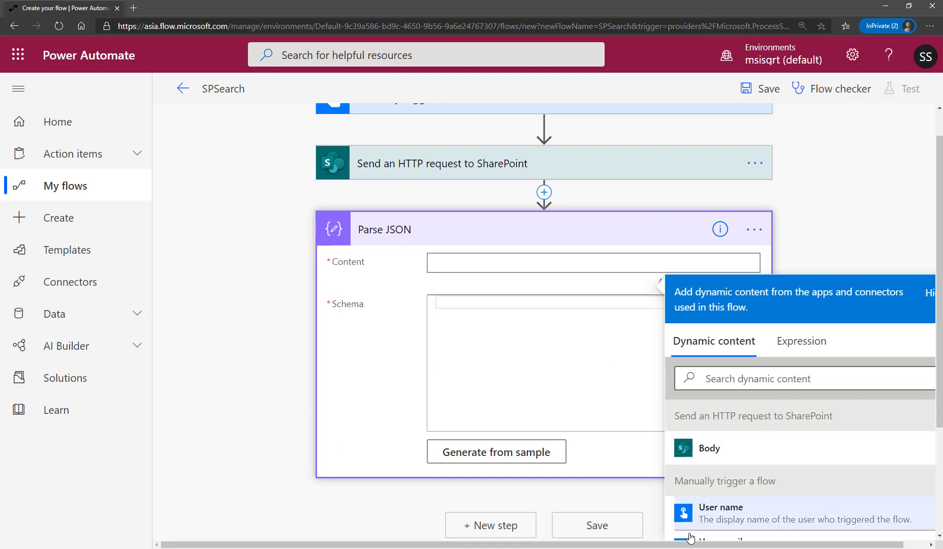
pyautogui.moveTo(798, 545); pyautogui.dragTo(822, 545)
pyautogui.scroll(-2, 793, 437)
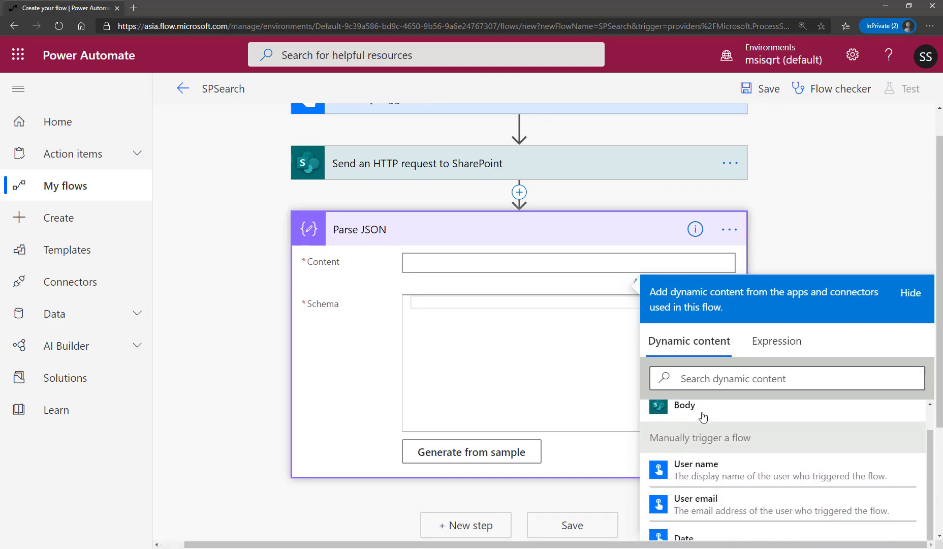
pyautogui.scroll(4, 753, 447)
pyautogui.click(753, 487)
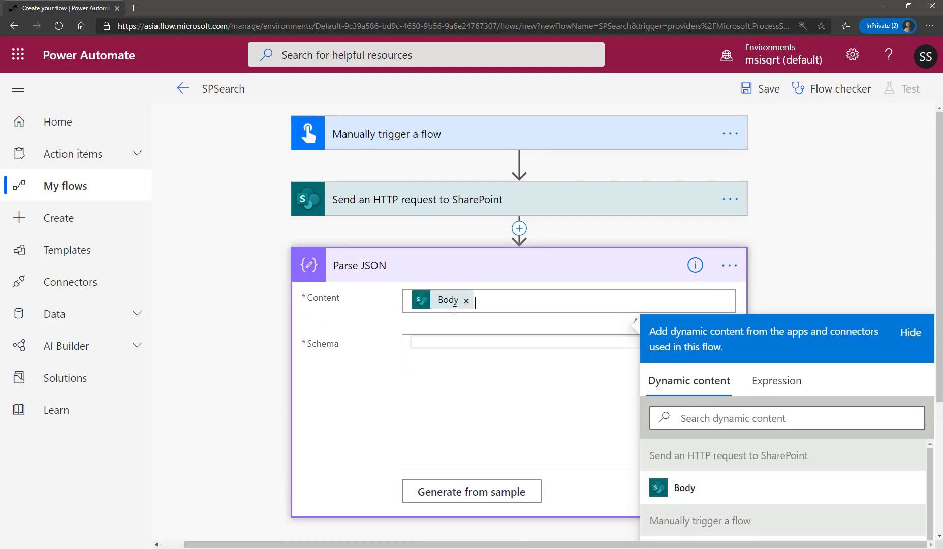
# Switch to Visual Studio Code and review the sample search response in rawsearchresultnometadata.json, from the refinement results to the relevant results.
pyautogui.click(487, 350)
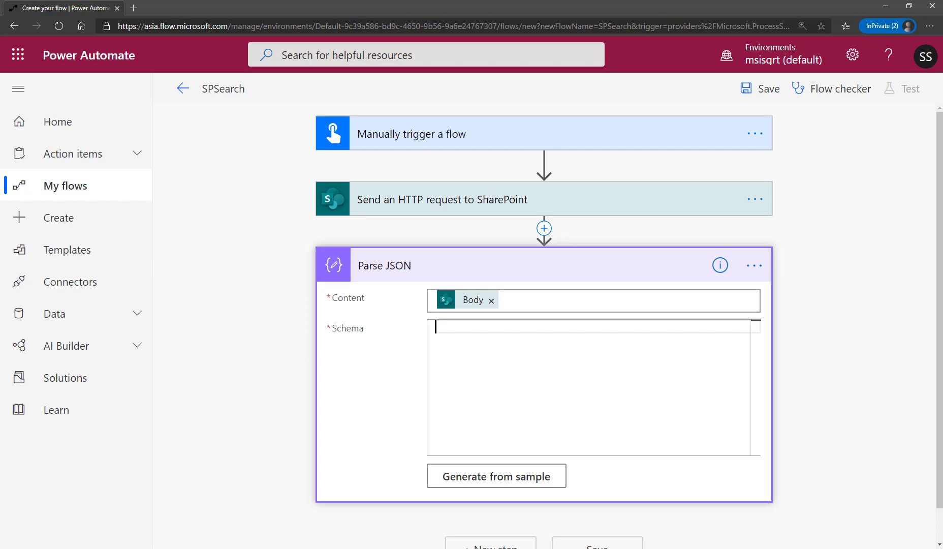
pyautogui.hotkey('alt', 'Tab')
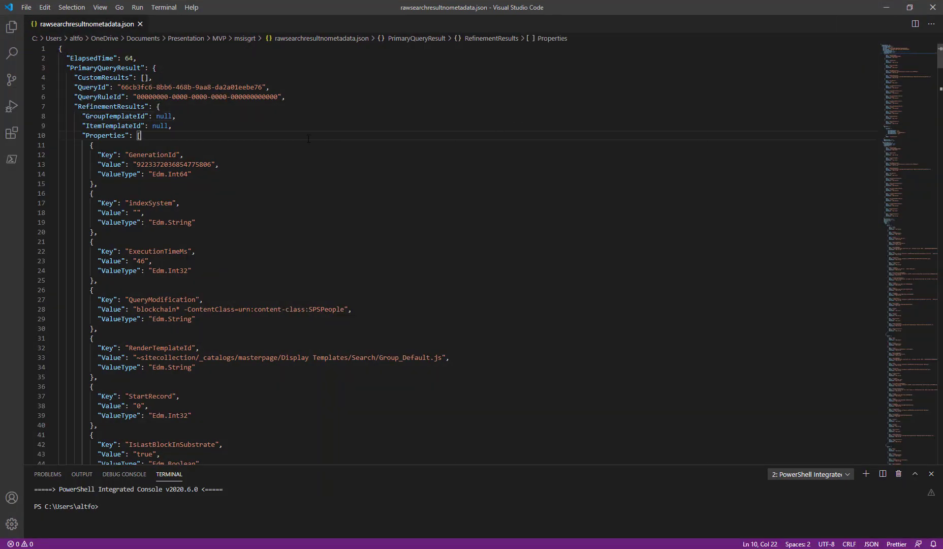
pyautogui.scroll(-20, 309, 137)
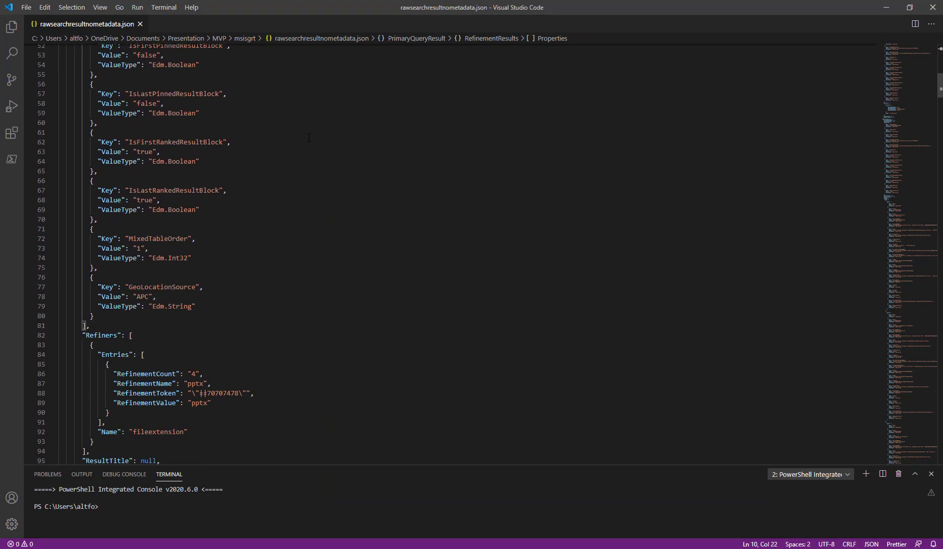
pyautogui.scroll(-1, 308, 138)
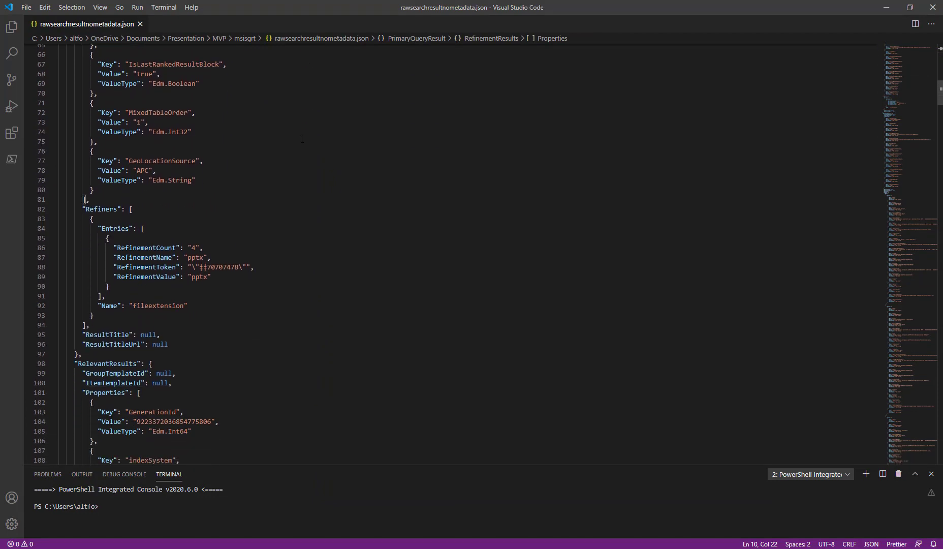
pyautogui.scroll(-16, 285, 146)
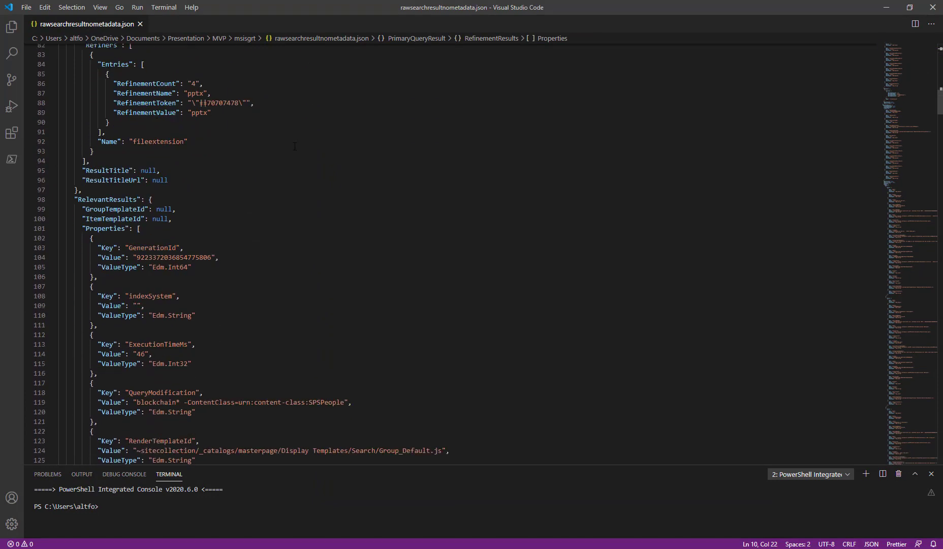
pyautogui.scroll(20, 297, 145)
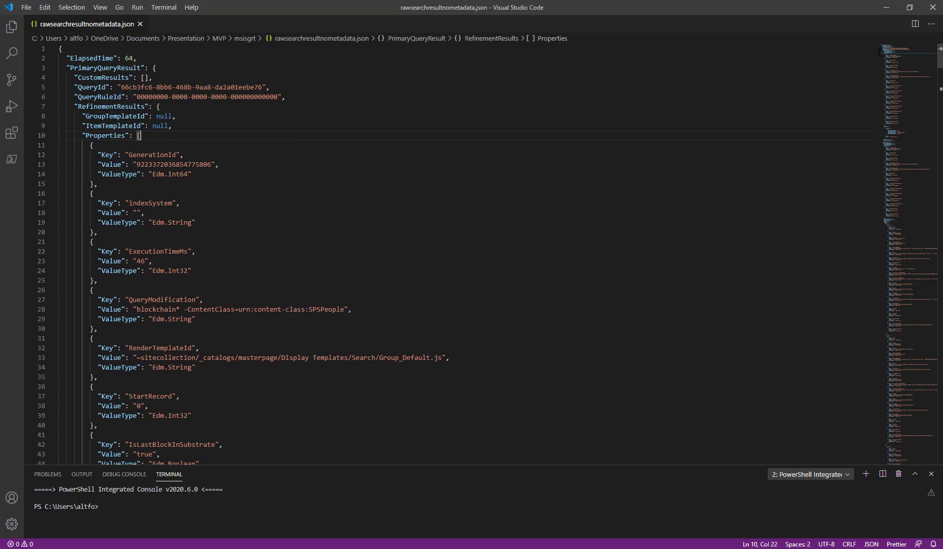
pyautogui.click(885, 11)
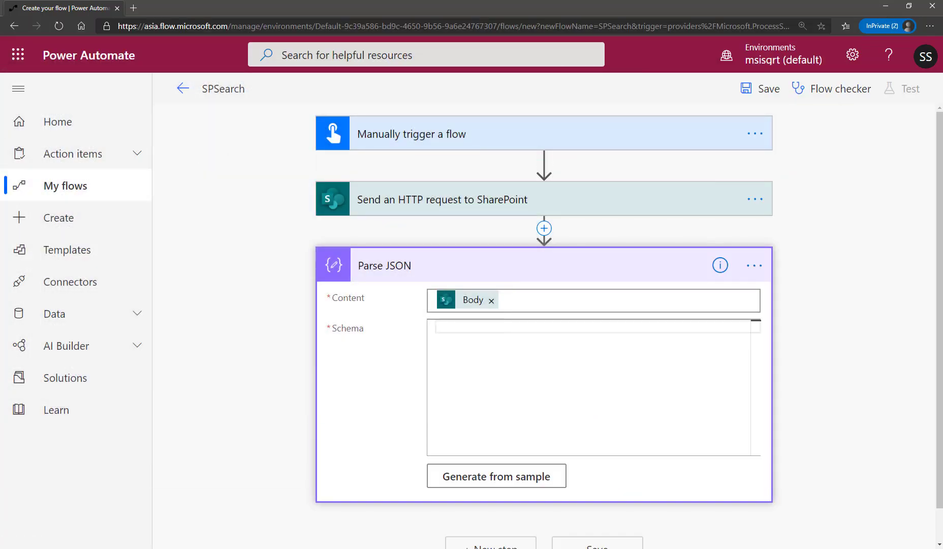
# Copy the entire contents of rawsearchresultnometadata.json from Visual Studio Code and return to the flow.
pyautogui.hotkey('alt', 'Tab')
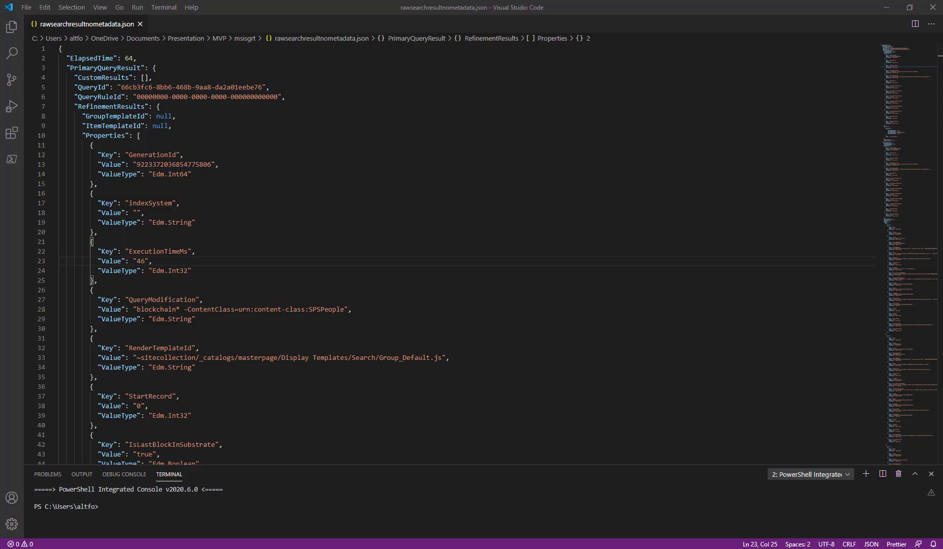
pyautogui.click(333, 257)
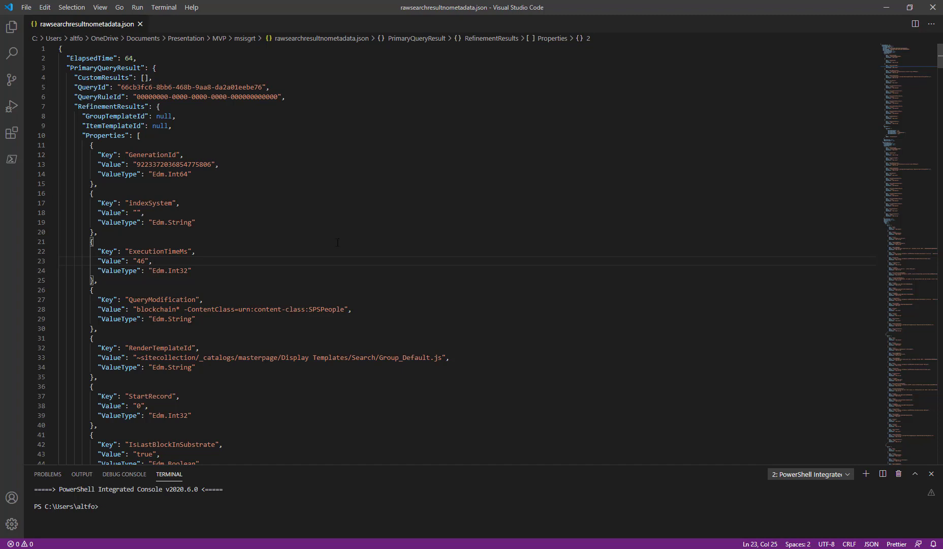
pyautogui.click(324, 221)
pyautogui.hotkey('ctrl', 'a')
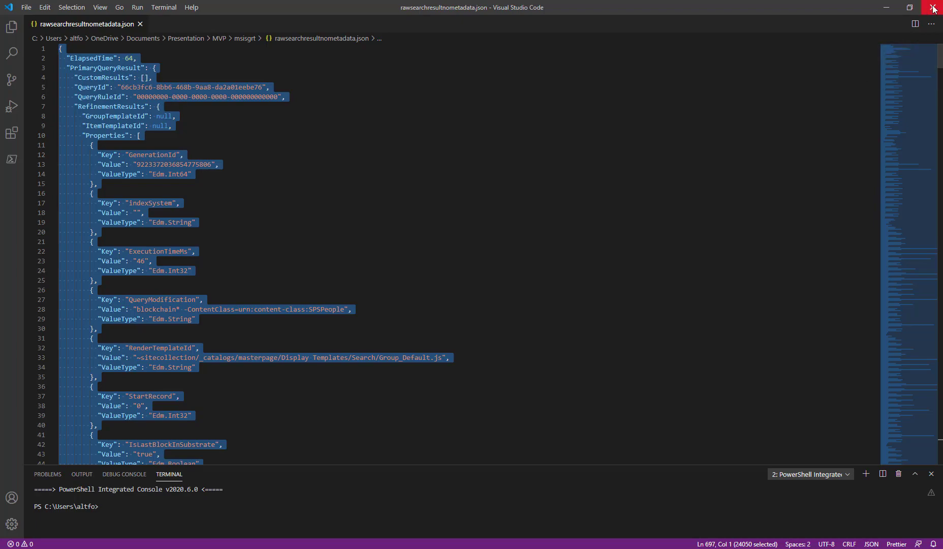
pyautogui.click(887, 7)
# Generate the Parse JSON schema from the copied sample payload, look through it and collapse the action.
pyautogui.click(484, 443)
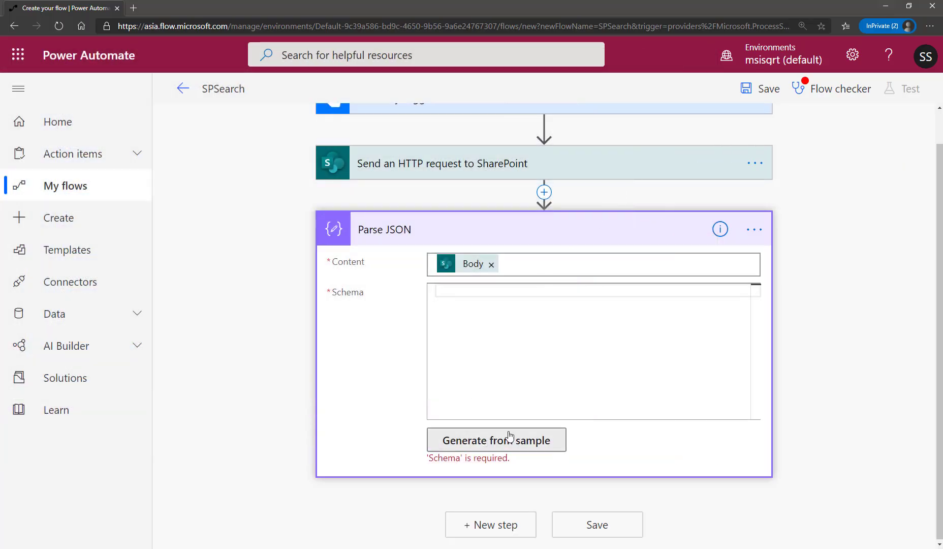
pyautogui.hotkey('ctrl', 'v')
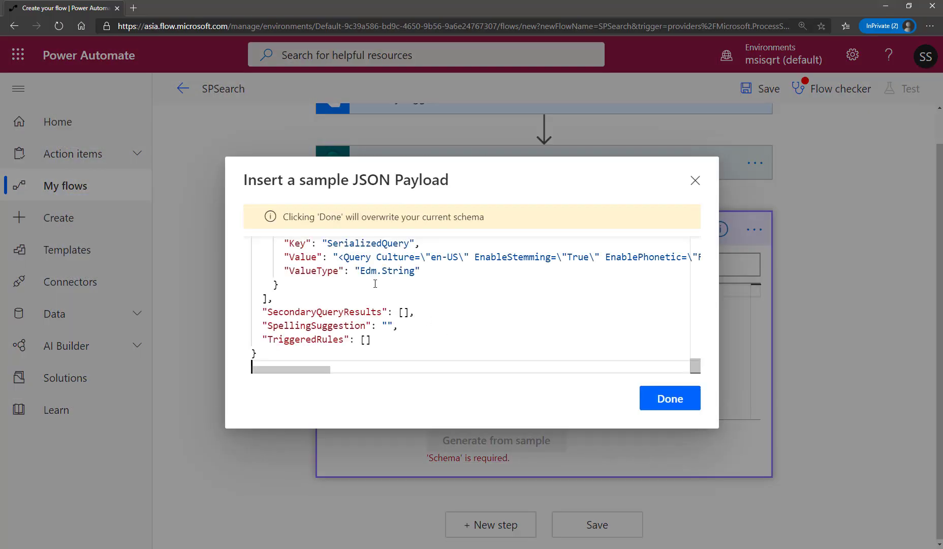
pyautogui.click(669, 399)
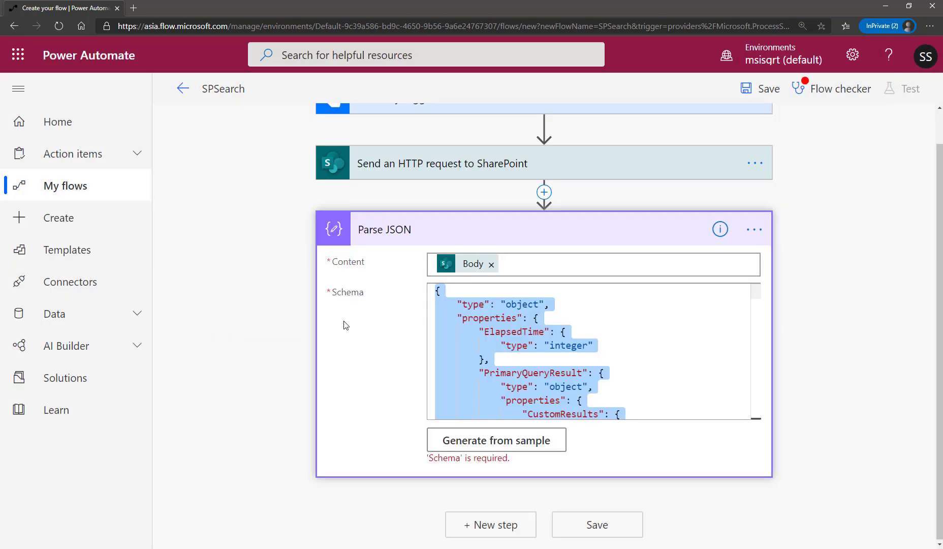
pyautogui.click(664, 320)
pyautogui.scroll(-15, 593, 347)
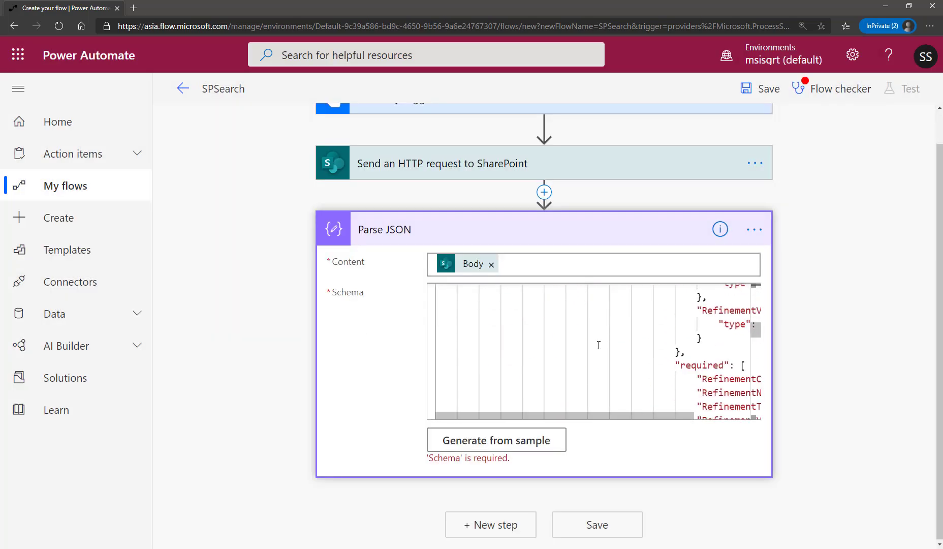
pyautogui.scroll(-5, 599, 345)
pyautogui.scroll(20, 599, 345)
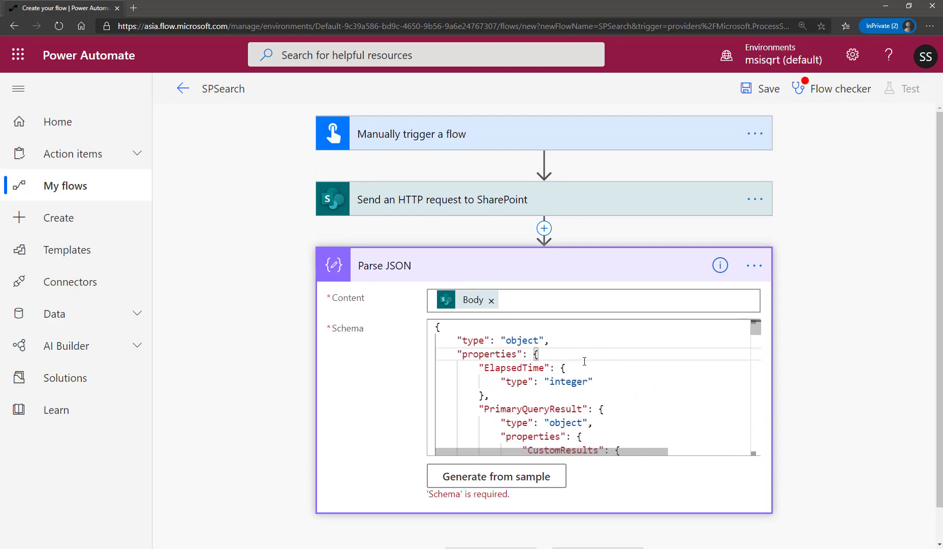
pyautogui.click(529, 275)
# Add an Initialize variable action after the Parse JSON action.
pyautogui.scroll(-1, 478, 354)
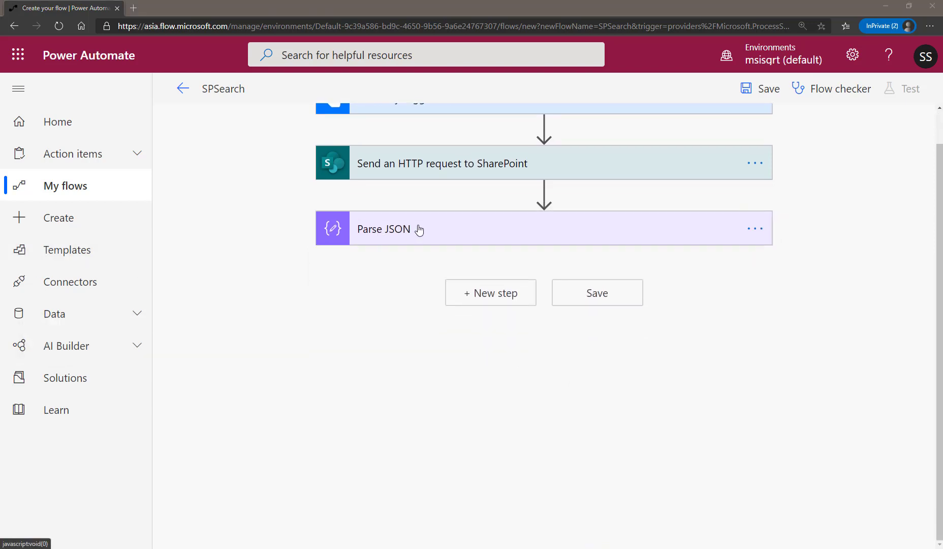
pyautogui.click(478, 294)
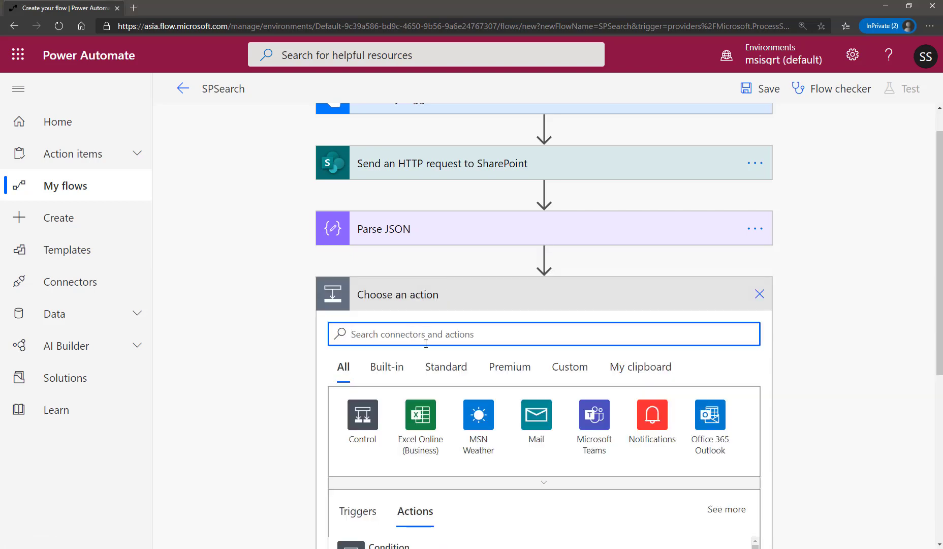
pyautogui.write('variabe')
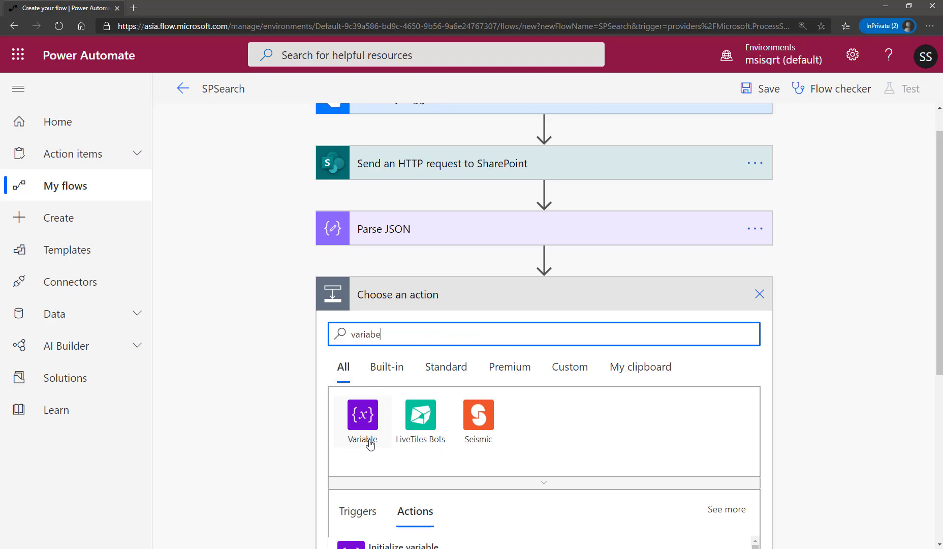
pyautogui.scroll(-2, 512, 488)
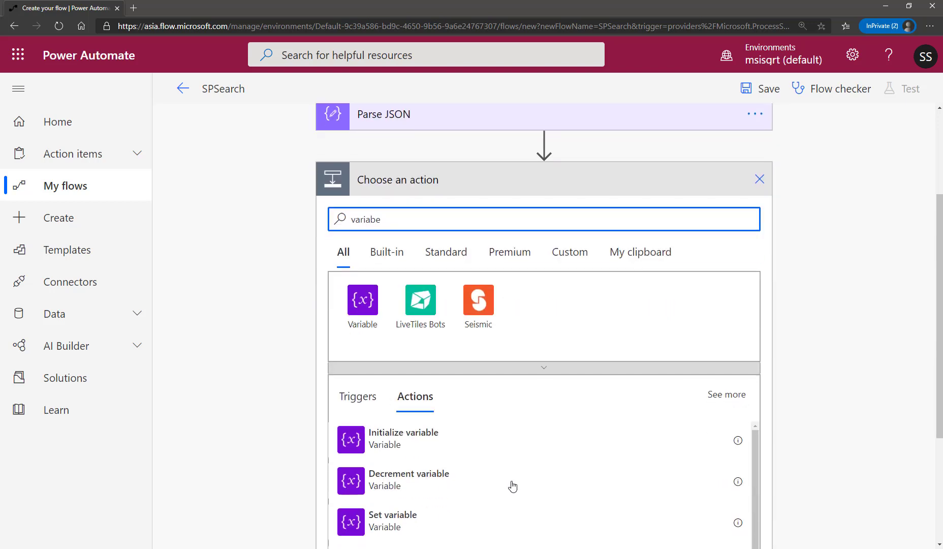
pyautogui.click(450, 446)
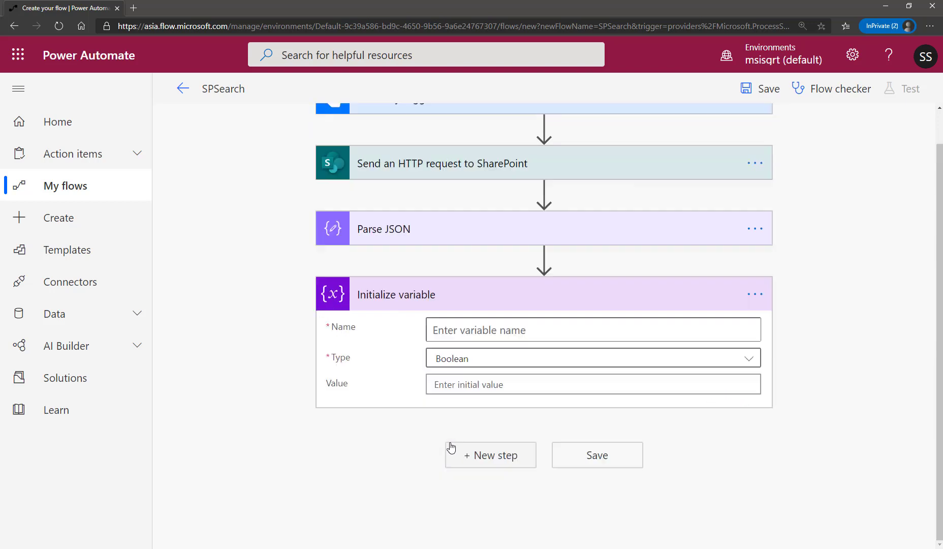
# Name the variable ResponseJson and set its type to Object.
pyautogui.click(470, 331)
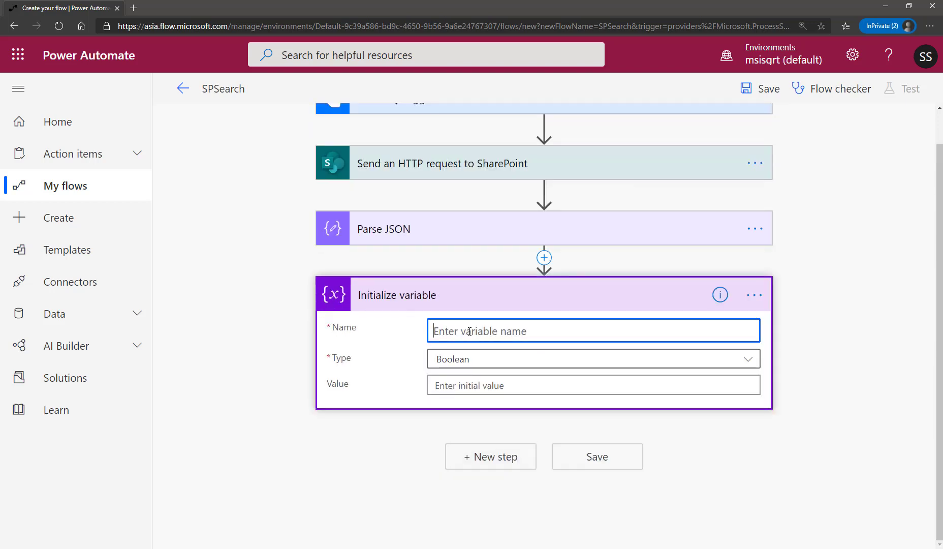
pyautogui.write('Res')
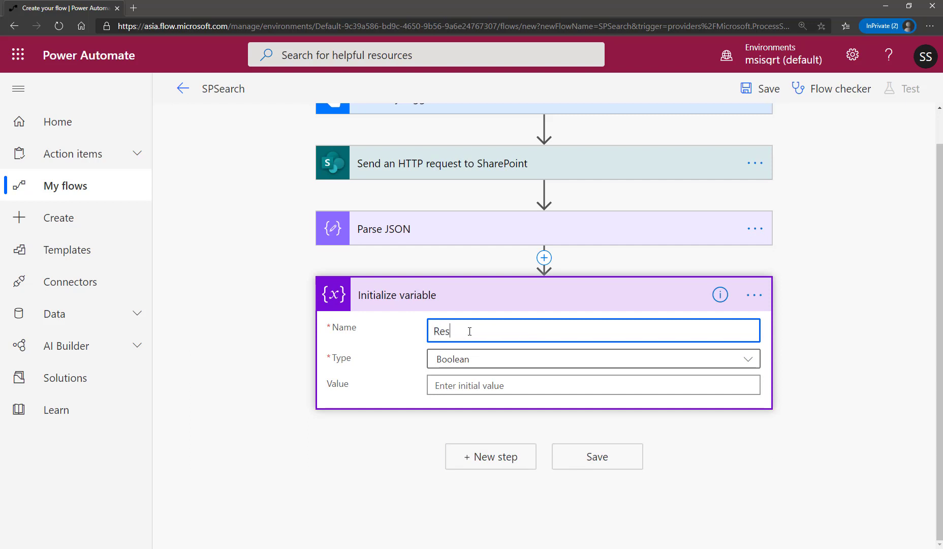
pyautogui.write('ponseJson')
pyautogui.click(463, 360)
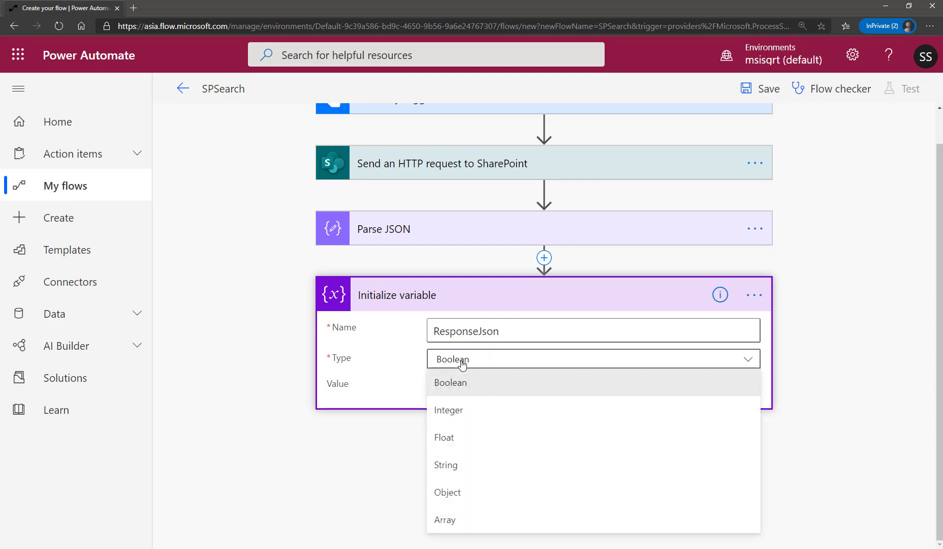
pyautogui.click(464, 492)
# Paste the prepared object with empty Title, Path, Modified, ModifiedBy, Library, Extension, FileName, Preview and Highlight properties as the ResponseJson initial value.
pyautogui.click(493, 386)
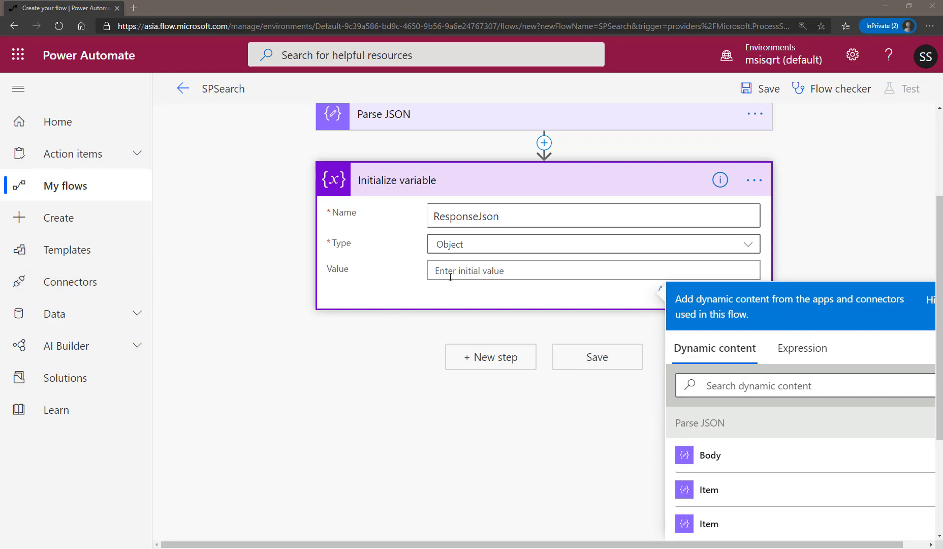
pyautogui.write('{   "Title": "",   "Path": "",   "Modified": "",   "ModifiedBy": "",   "Library": "",   "Extension": "",   "FileName": "",   "Preview": "",   "Highlight": "" }')
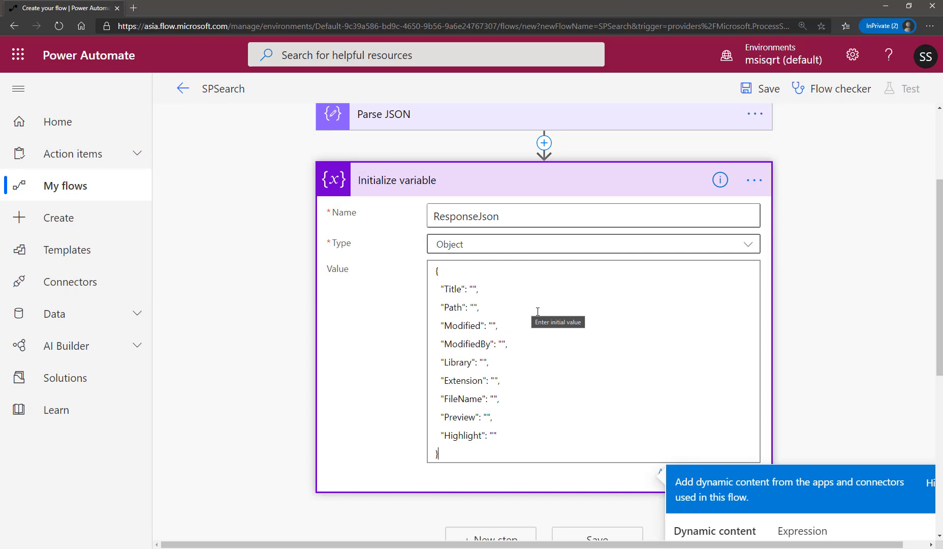
pyautogui.click(815, 299)
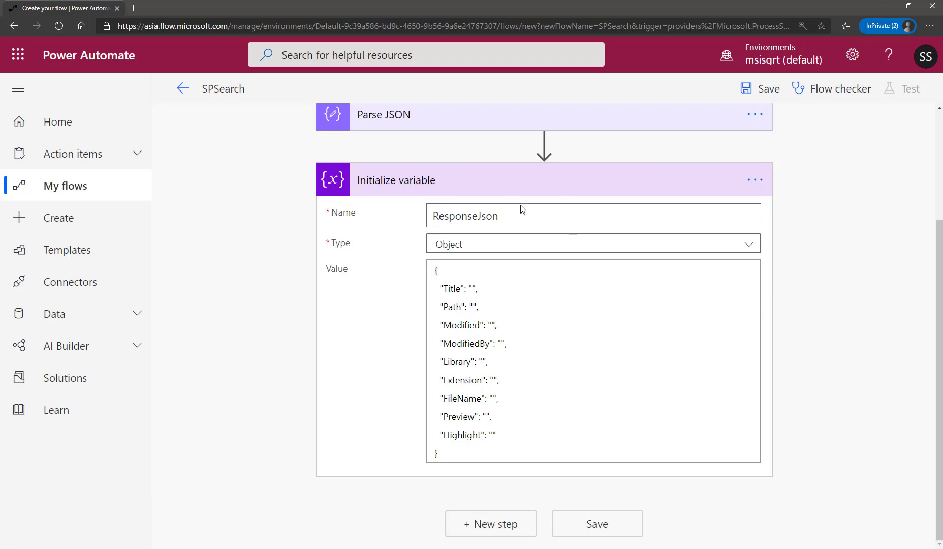
# Rename the Initialize variable action to ResponseJson Var and collapse it.
pyautogui.click(756, 180)
pyautogui.click(764, 186)
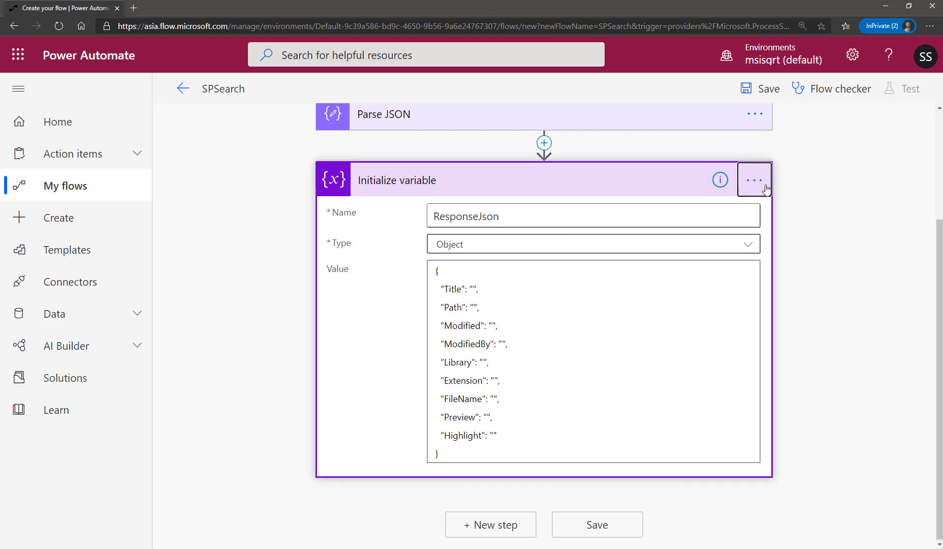
pyautogui.click(766, 187)
pyautogui.click(649, 212)
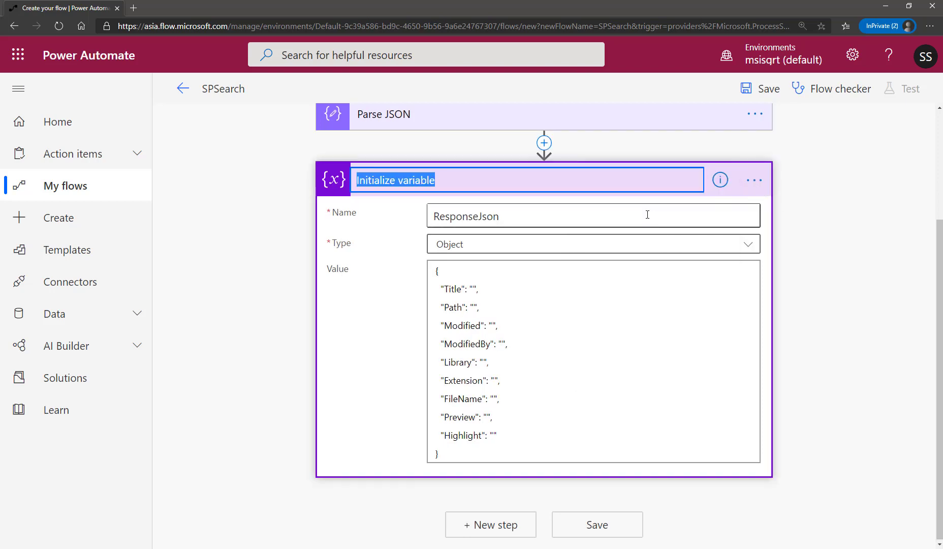
pyautogui.write('Response')
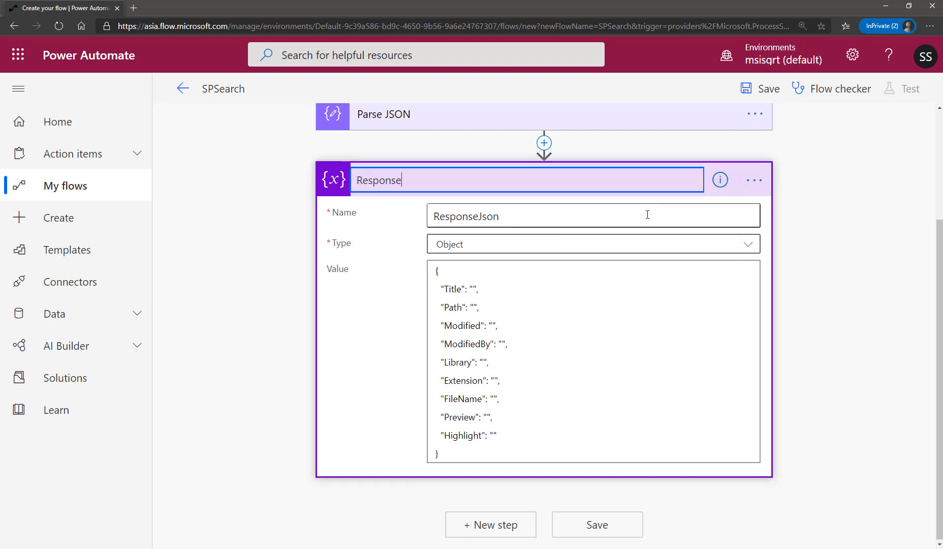
pyautogui.write('Json Var')
pyautogui.press('Return')
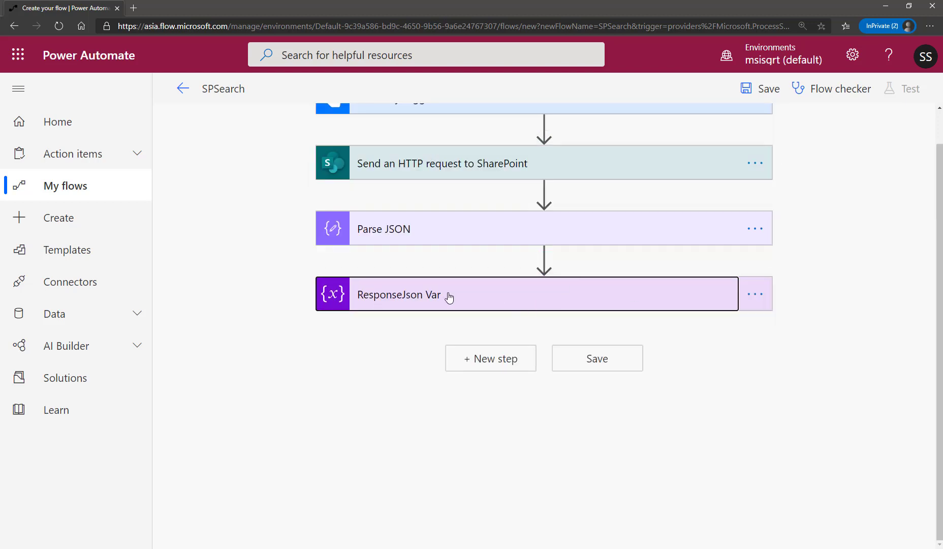
pyautogui.click(445, 298)
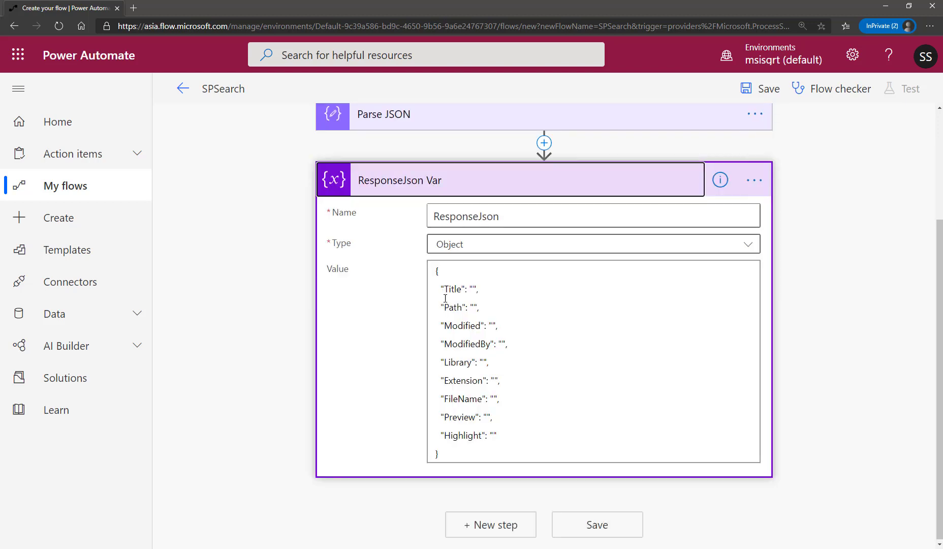
pyautogui.click(478, 190)
# Add another Initialize variable action after ResponseJson Var and start entering its variable name.
pyautogui.click(485, 366)
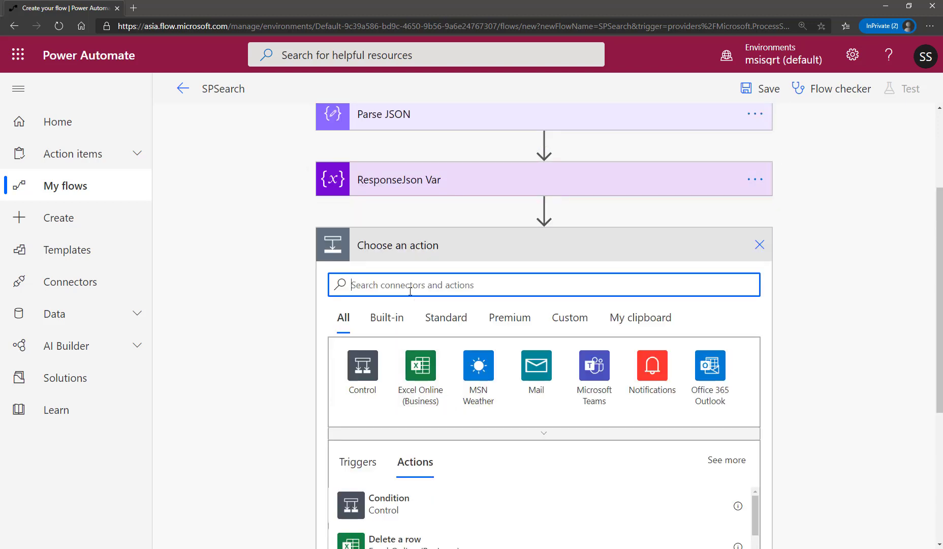
pyautogui.write('s')
pyautogui.press('BackSpace')
pyautogui.write('in')
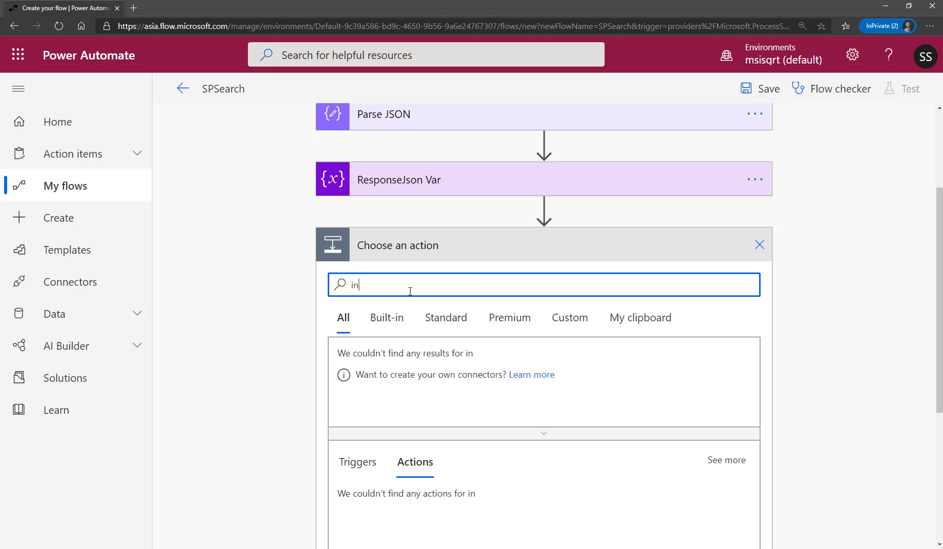
pyautogui.write('i')
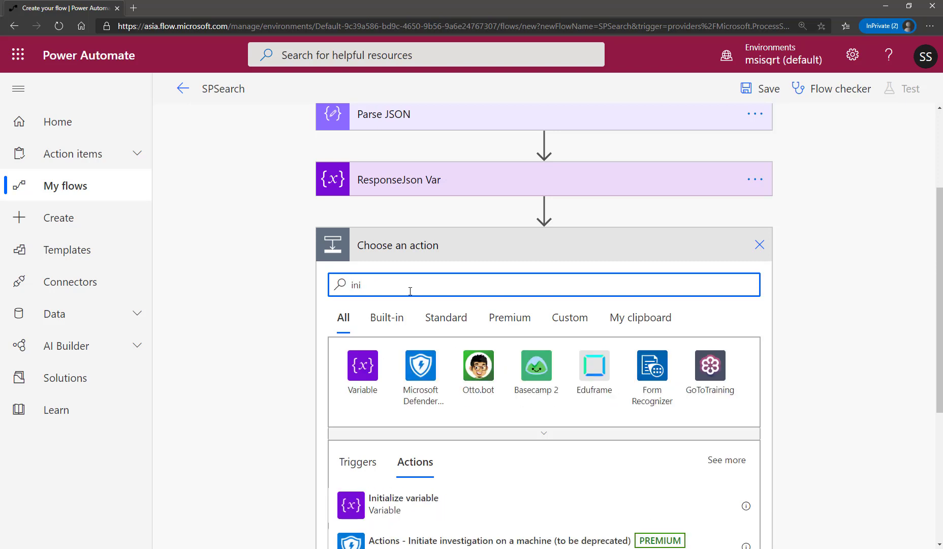
pyautogui.click(421, 508)
pyautogui.click(481, 398)
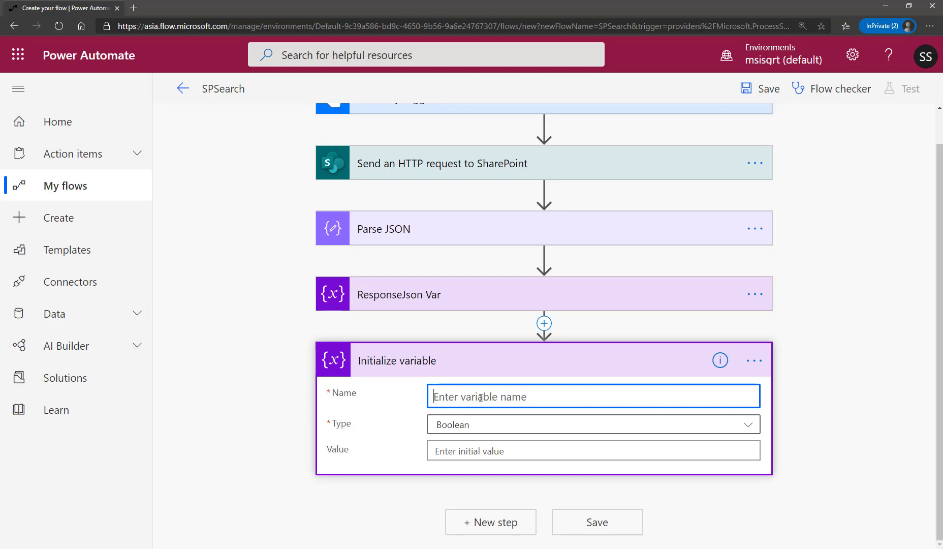
# Name the new variable ResponseArray and set its type to Array, leaving the initial value empty.
pyautogui.write('Response')
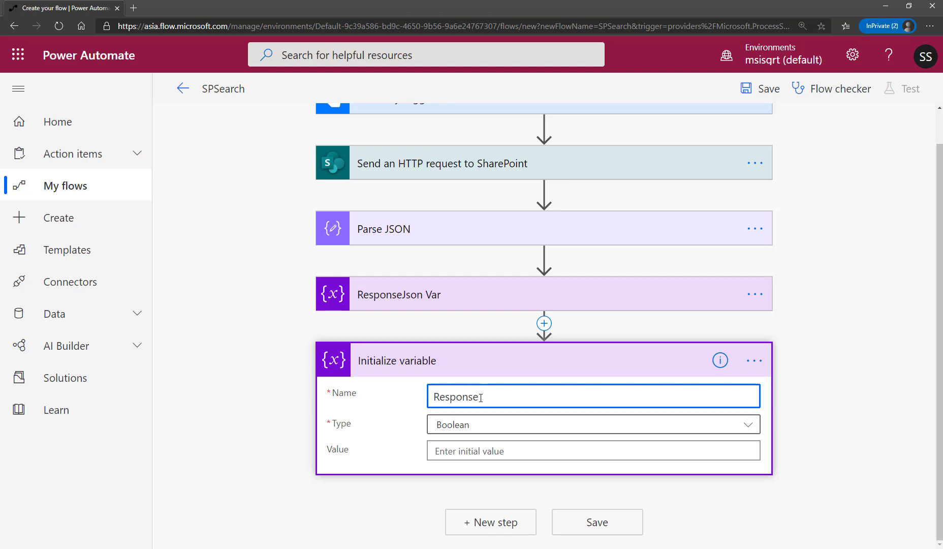
pyautogui.write('Array')
pyautogui.click(483, 425)
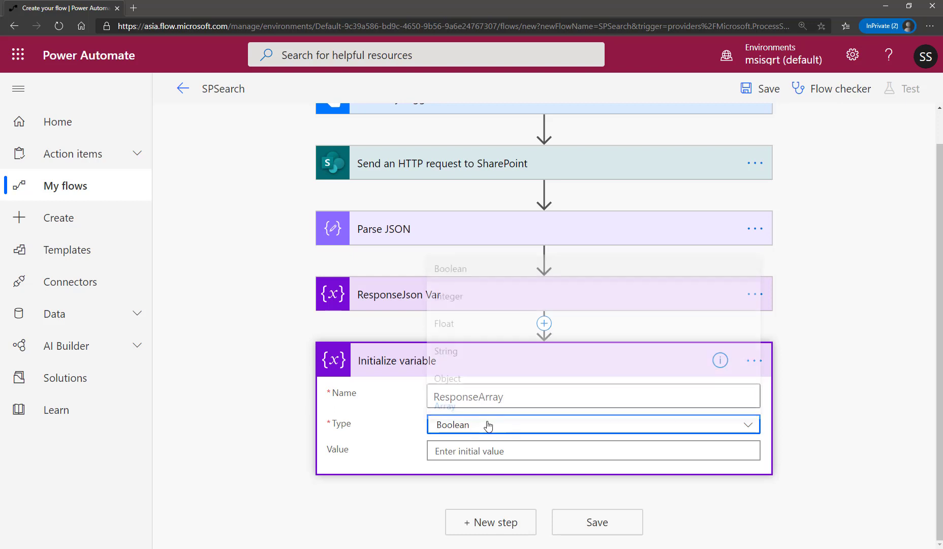
pyautogui.click(486, 402)
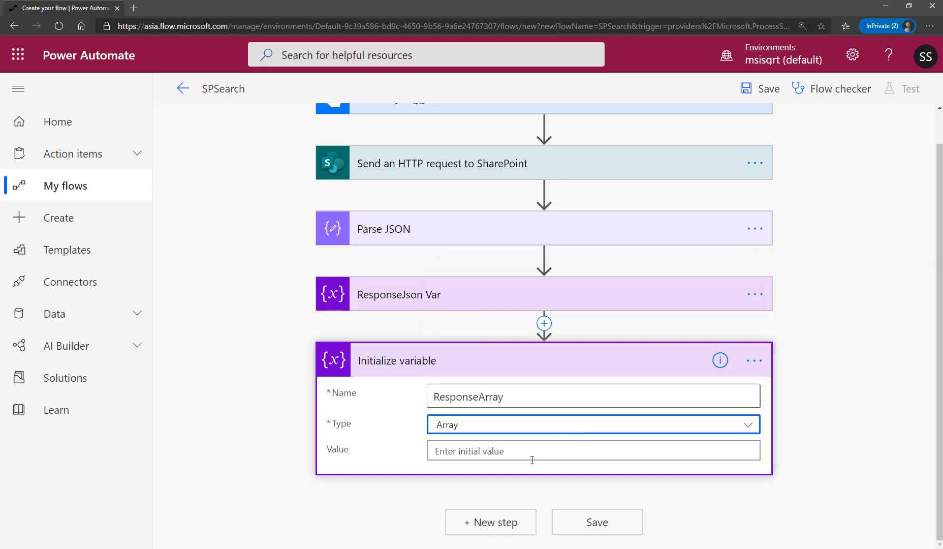
pyautogui.click(704, 453)
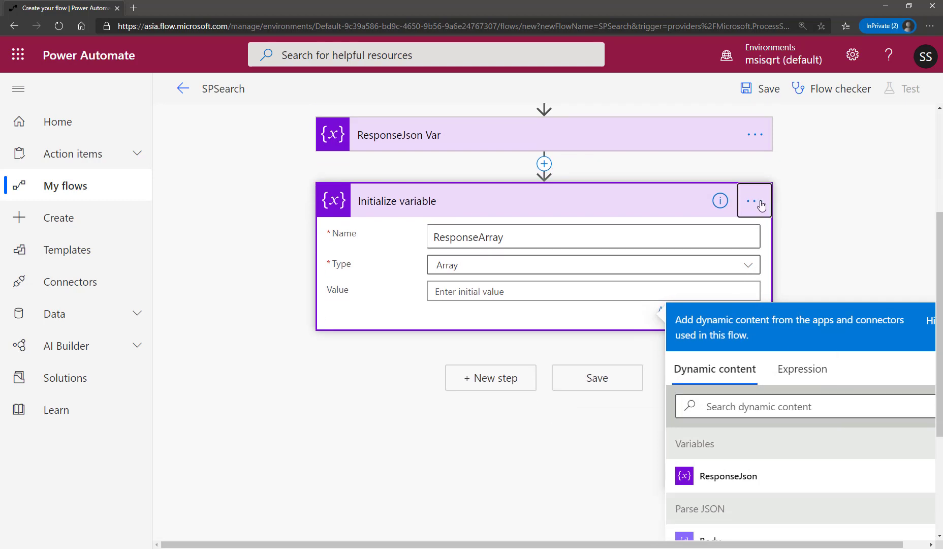
# Rename the ResponseArray Initialize variable action to ResponseArray Var and collapse it.
pyautogui.click(758, 203)
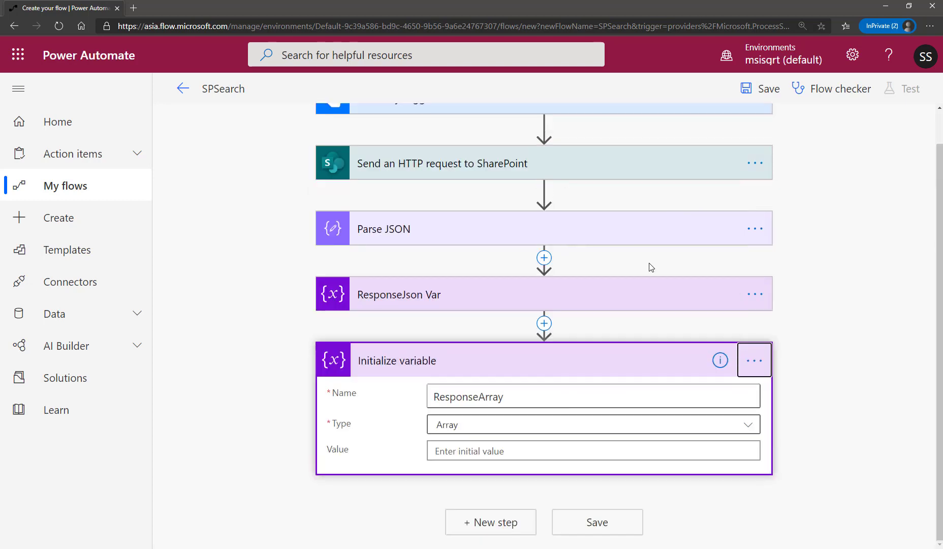
pyautogui.click(747, 366)
pyautogui.click(654, 367)
pyautogui.write('R')
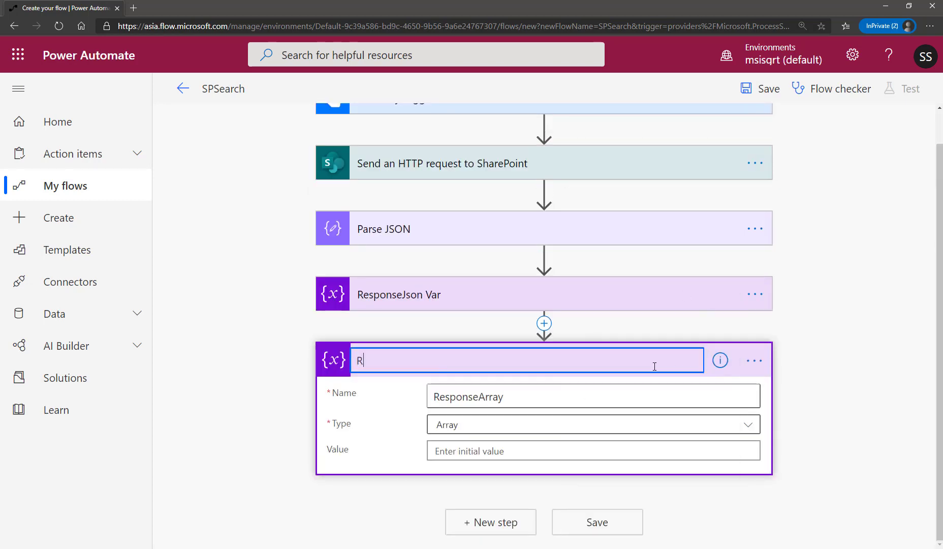
pyautogui.write('esponseArray Var')
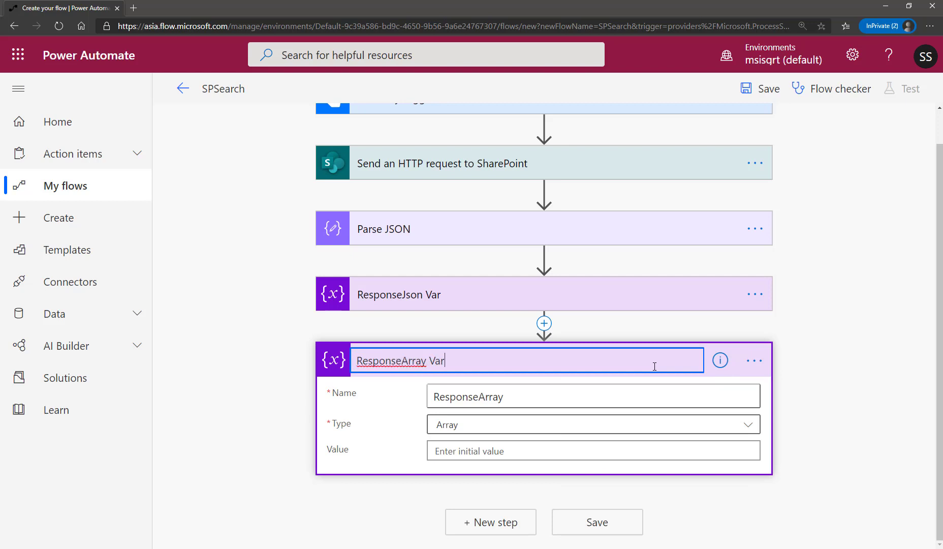
pyautogui.press('Return')
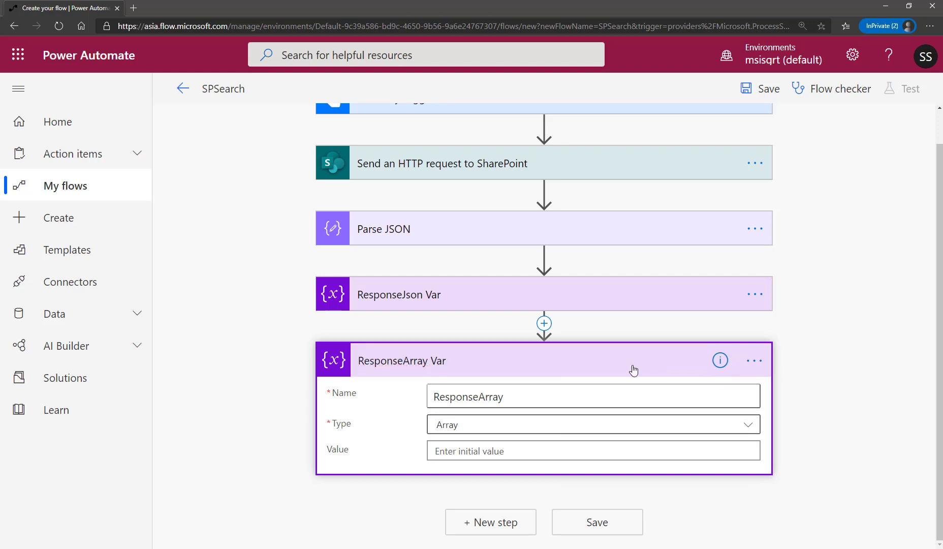
pyautogui.click(835, 343)
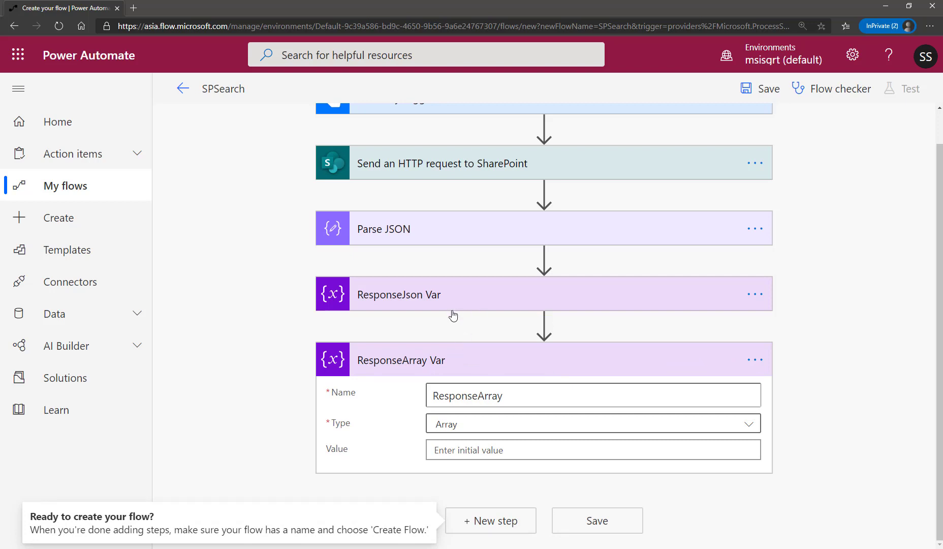
pyautogui.click(735, 372)
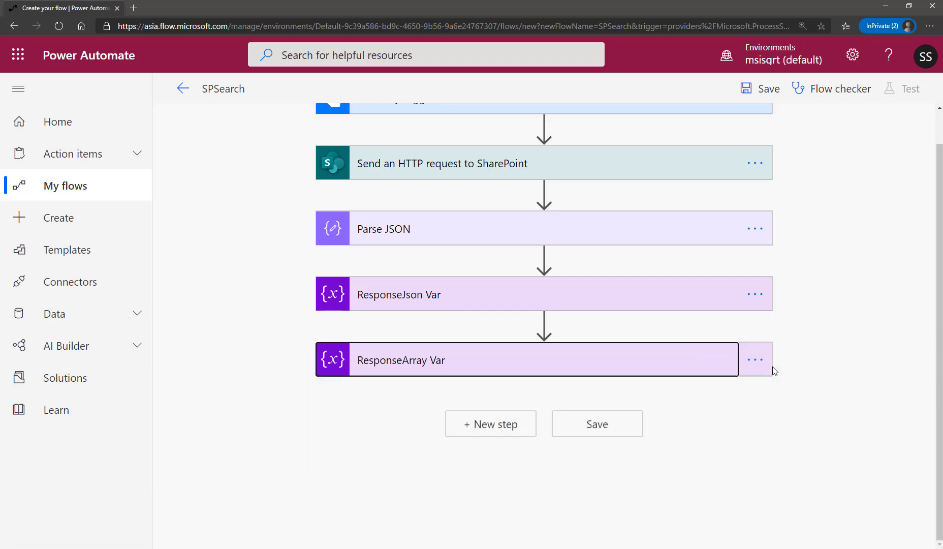
# Add an Apply to each control action after ResponseArray Var.
pyautogui.hotkey('alt', 'Tab')
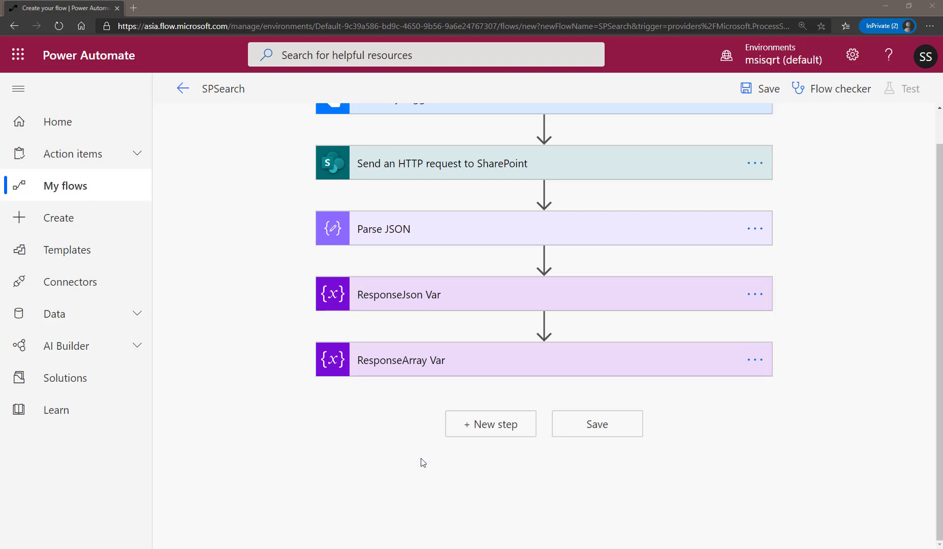
pyautogui.click(496, 432)
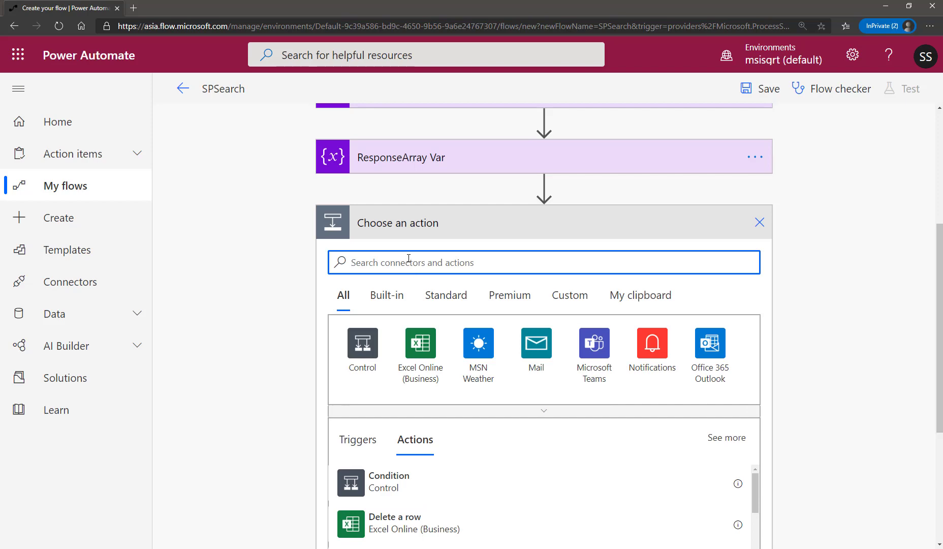
pyautogui.scroll(-3, 508, 409)
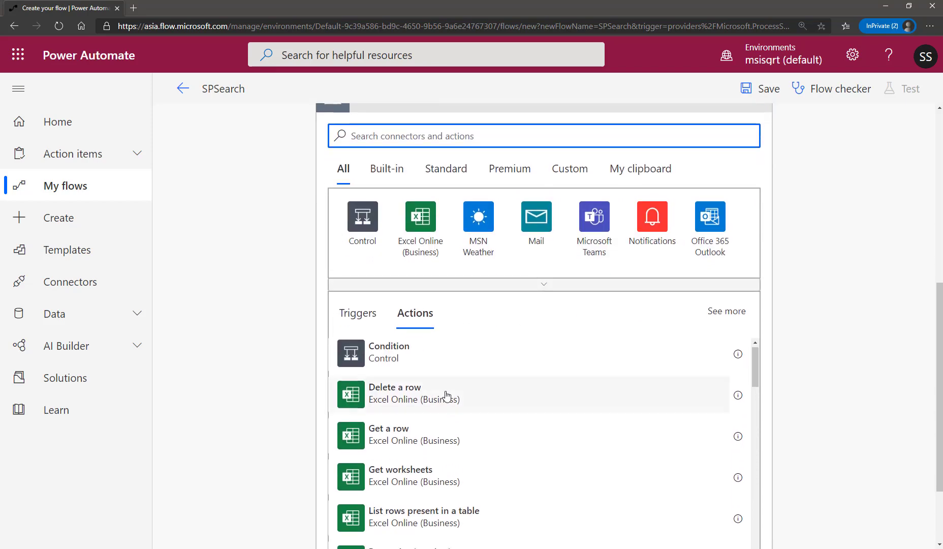
pyautogui.scroll(3, 436, 136)
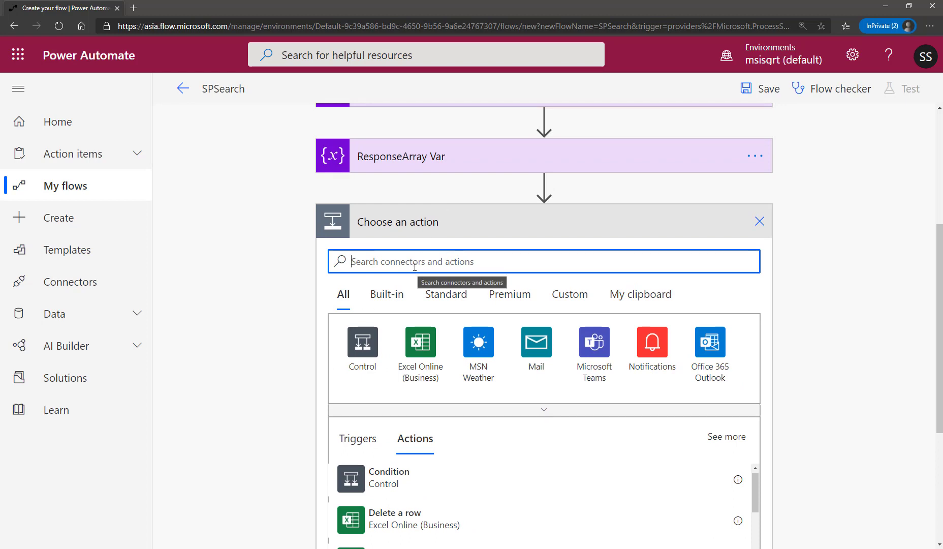
pyautogui.write('apply')
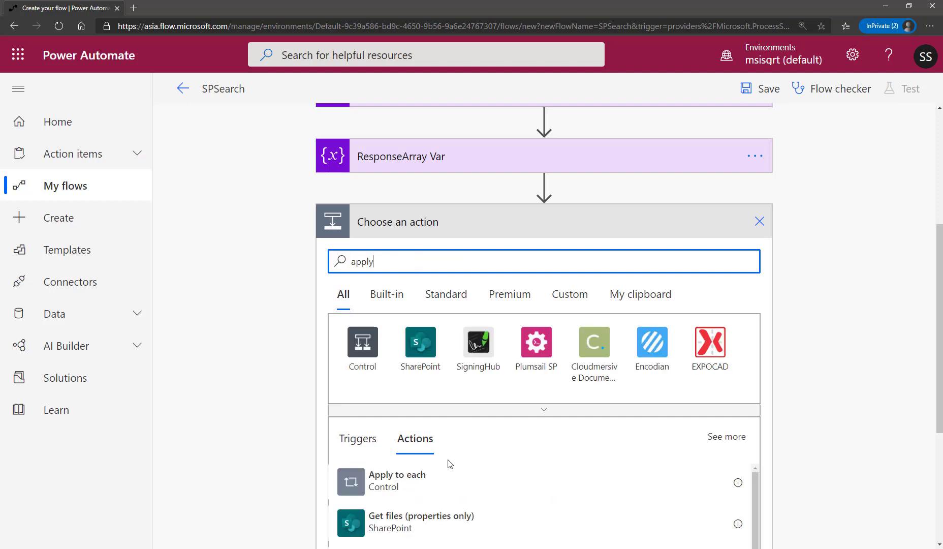
pyautogui.click(427, 482)
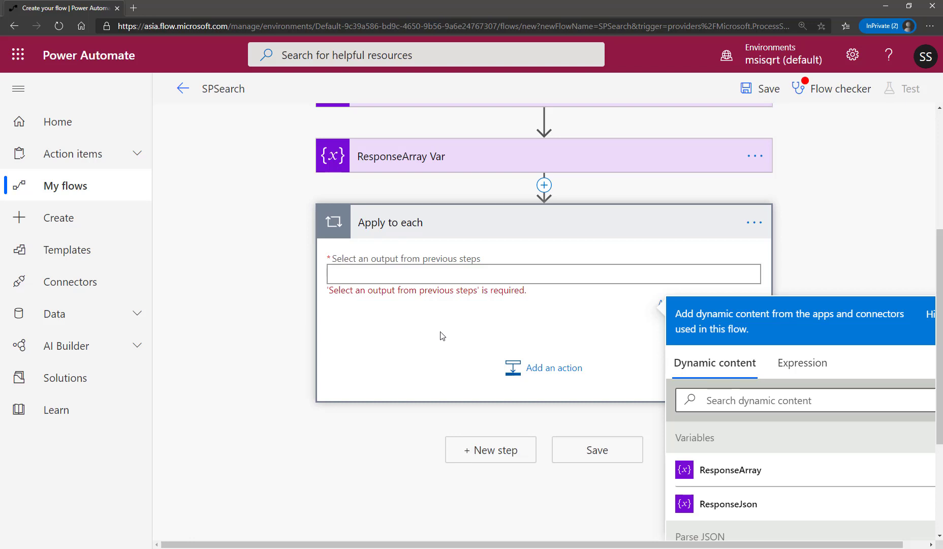
# Set the Apply to each input to the Rows dynamic content from Parse JSON.
pyautogui.click(803, 400)
pyautogui.write('rows')
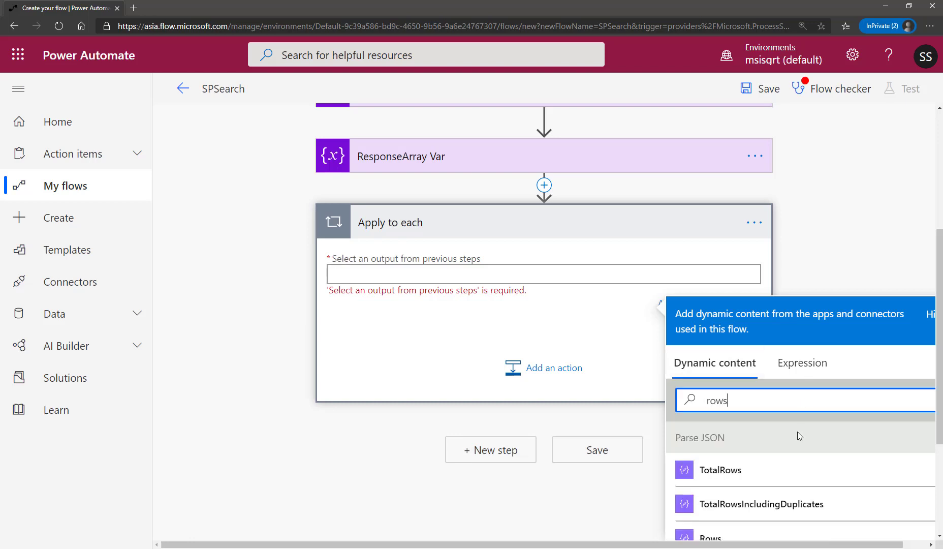
pyautogui.scroll(-3, 798, 433)
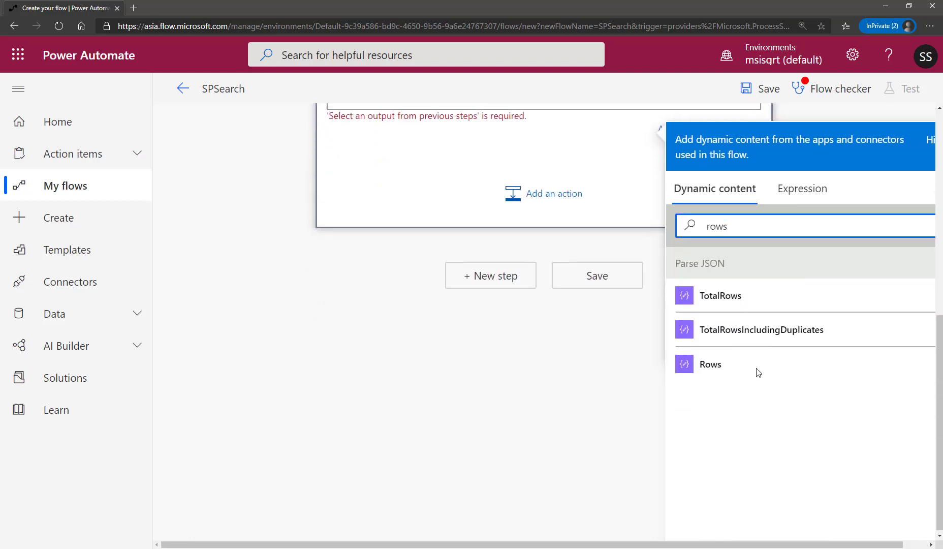
pyautogui.click(712, 367)
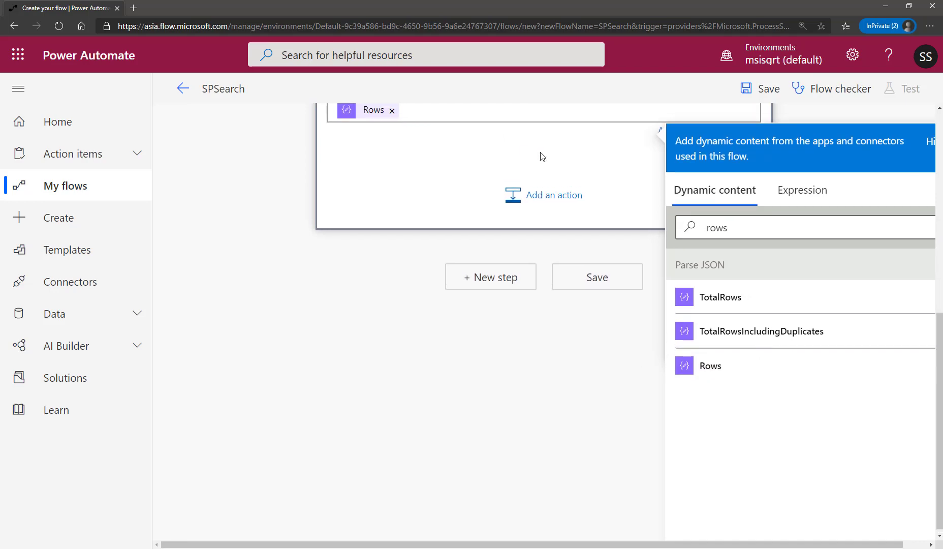
pyautogui.scroll(4, 541, 157)
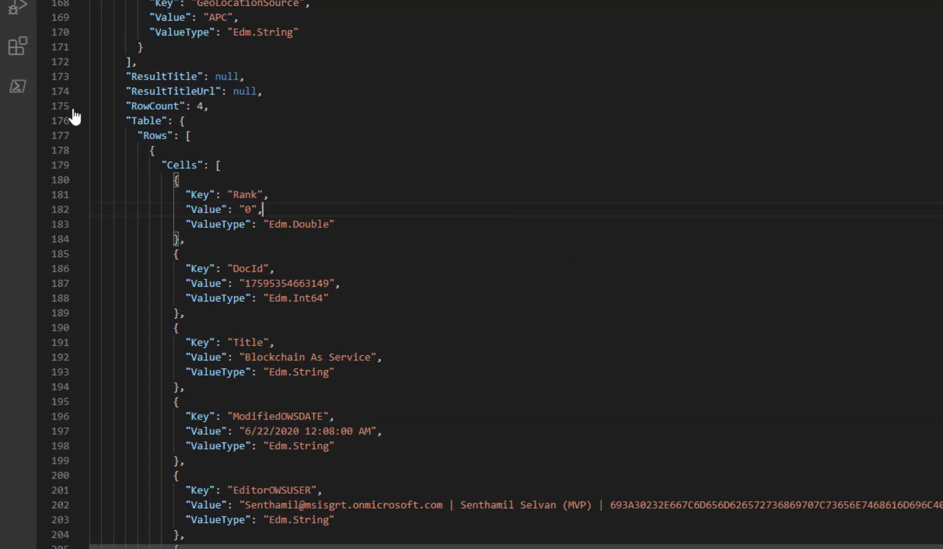
# In Visual Studio Code, examine how the sample response nests Cells inside Table Rows and structures the Rank cell's key and value.
pyautogui.moveTo(108, 106); pyautogui.dragTo(270, 167)
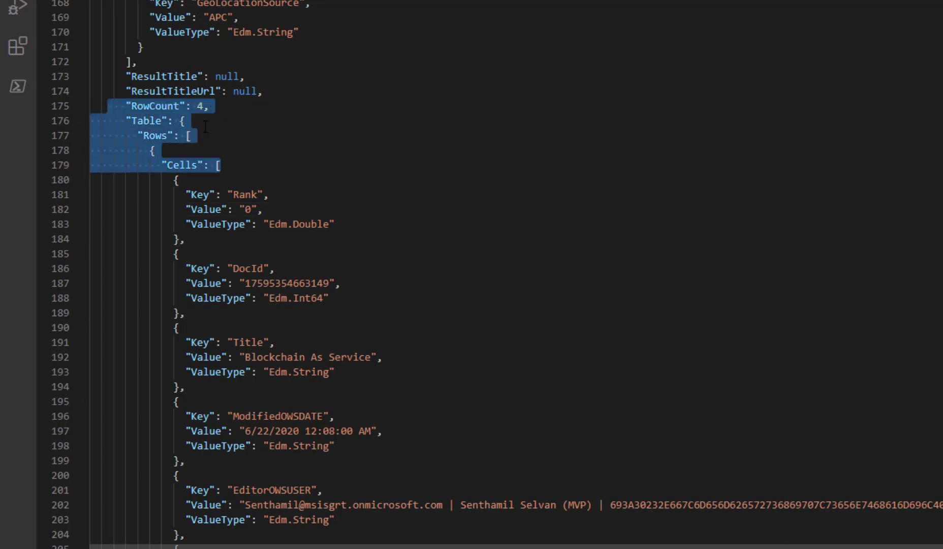
pyautogui.click(157, 135)
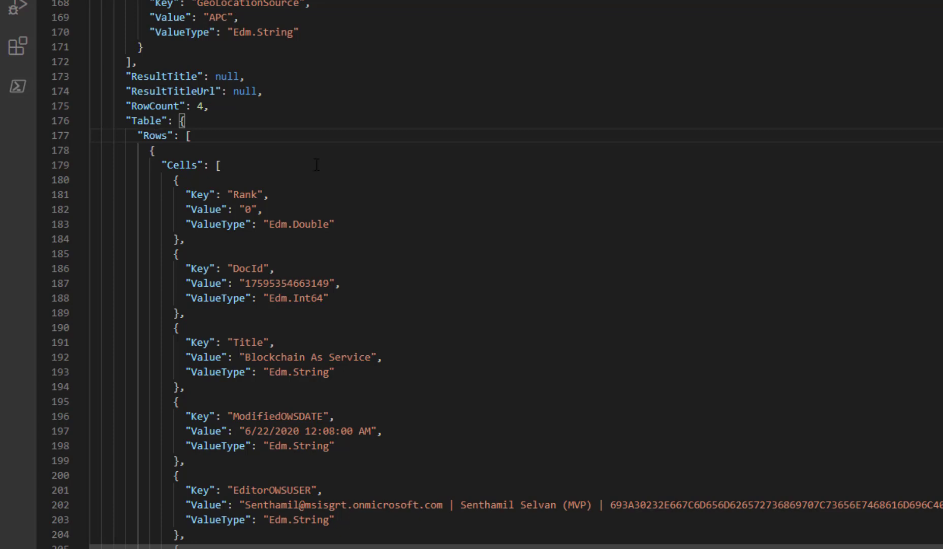
pyautogui.moveTo(174, 195); pyautogui.dragTo(246, 224)
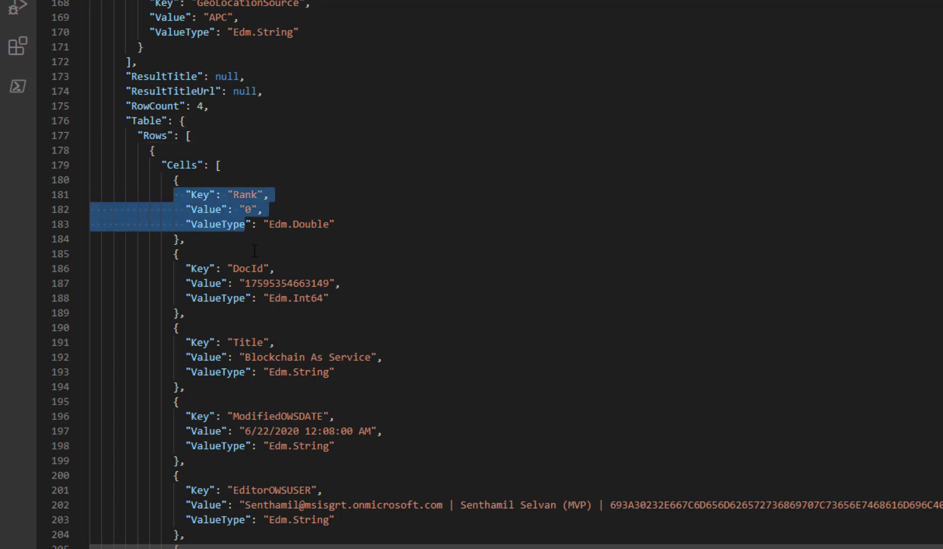
pyautogui.click(254, 251)
pyautogui.moveTo(181, 195); pyautogui.dragTo(295, 196)
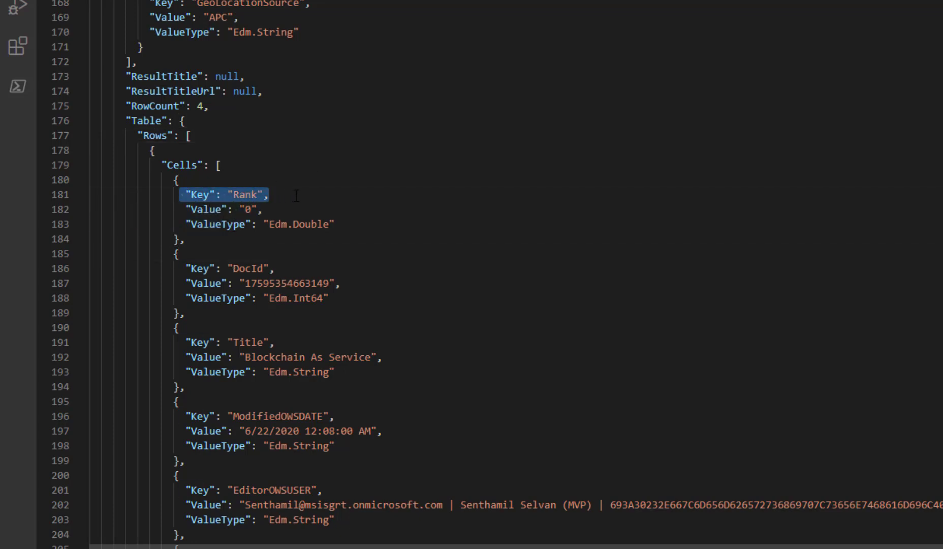
pyautogui.moveTo(181, 209); pyautogui.dragTo(263, 209)
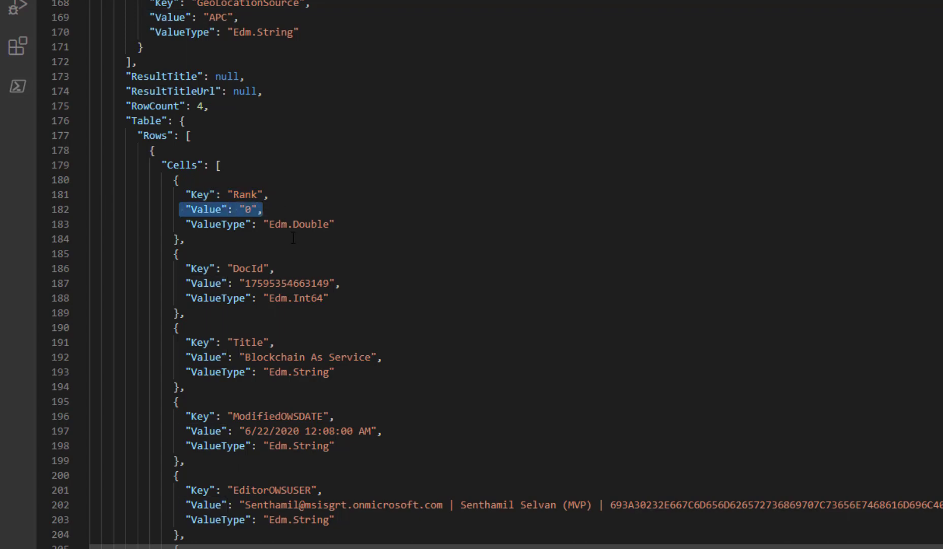
pyautogui.click(379, 259)
# Examine the Title and ModifiedOWSDATE cells in the sample response, comparing their key and value pairs with the Rank cell.
pyautogui.scroll(-1, 422, 247)
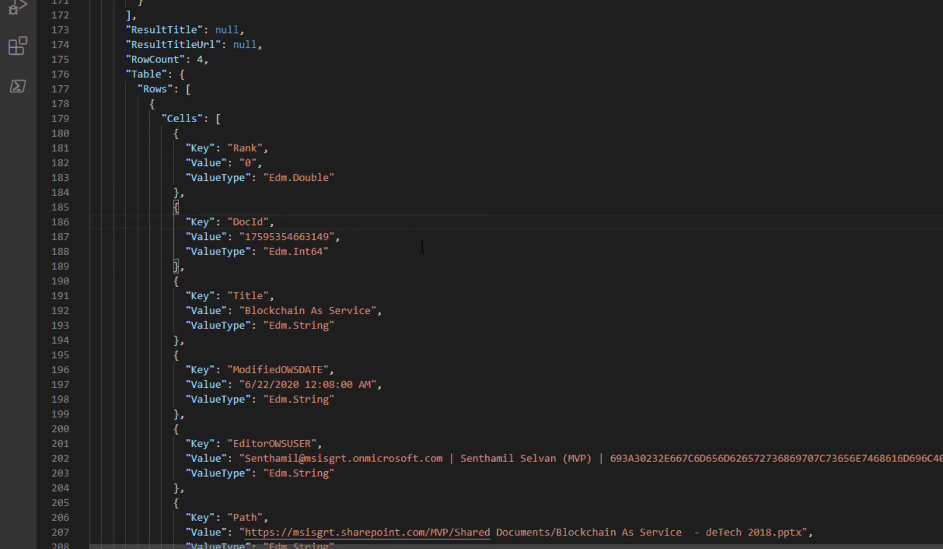
pyautogui.scroll(-2, 415, 289)
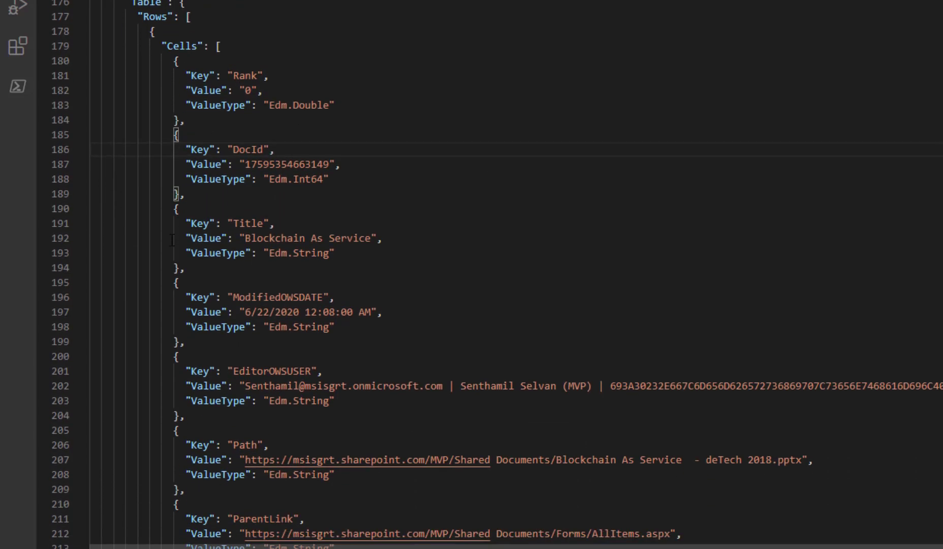
pyautogui.moveTo(181, 220); pyautogui.dragTo(310, 220)
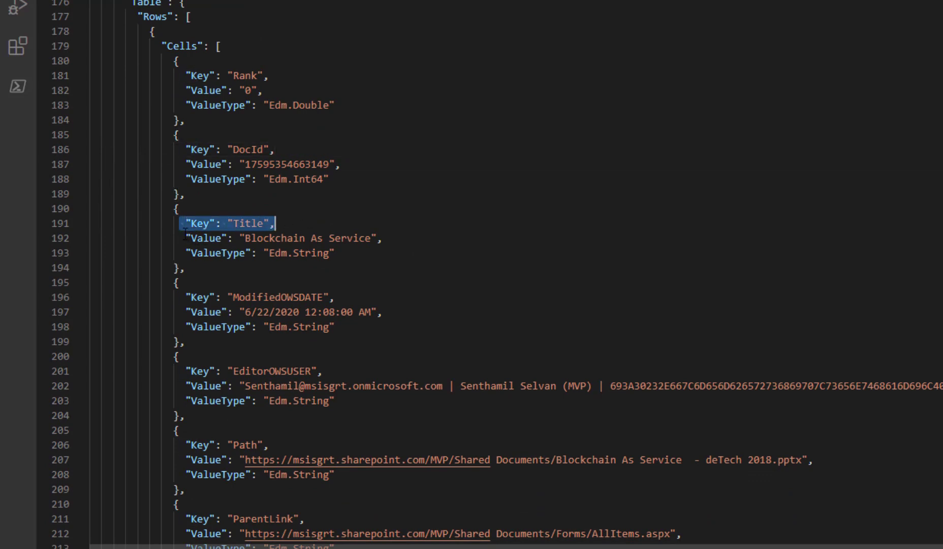
pyautogui.moveTo(186, 236); pyautogui.dragTo(382, 238)
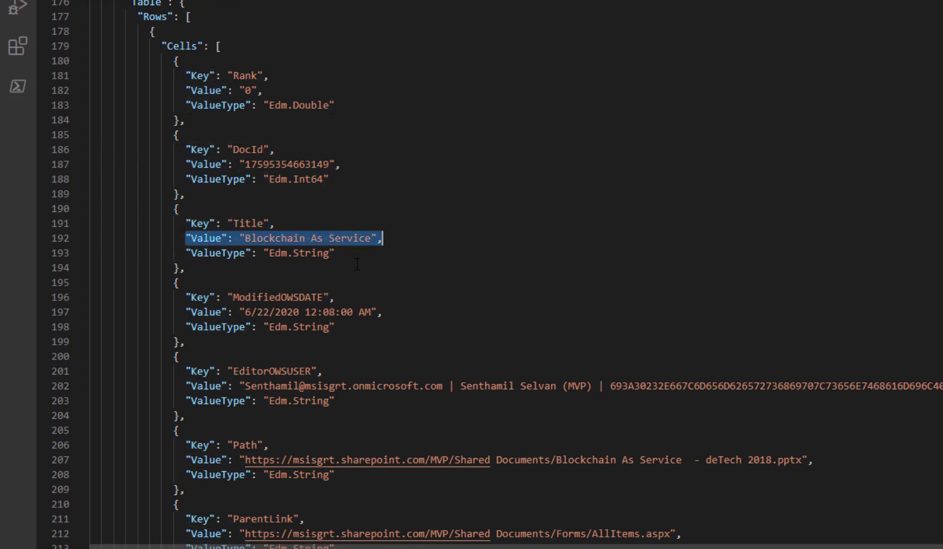
pyautogui.click(366, 222)
pyautogui.scroll(1, 138, 70)
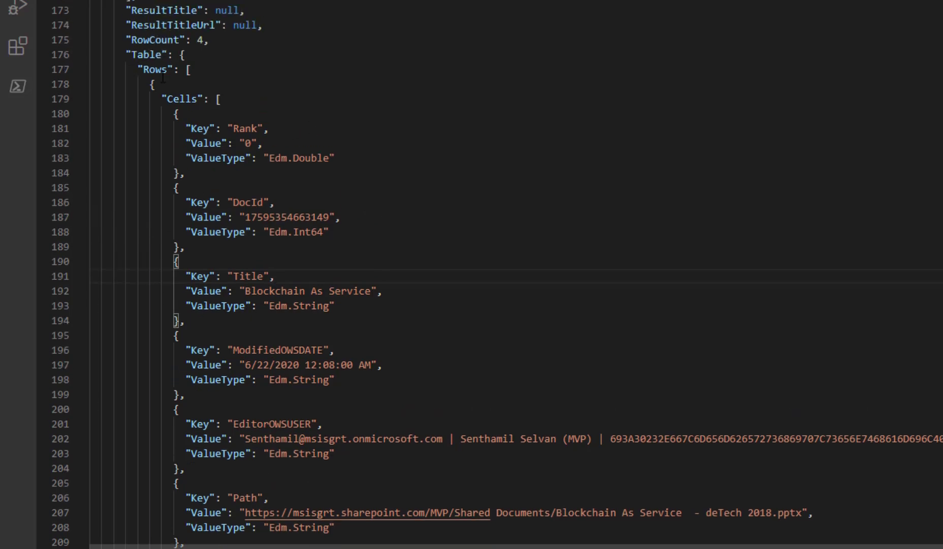
pyautogui.moveTo(181, 130); pyautogui.dragTo(270, 131)
pyautogui.click(223, 147)
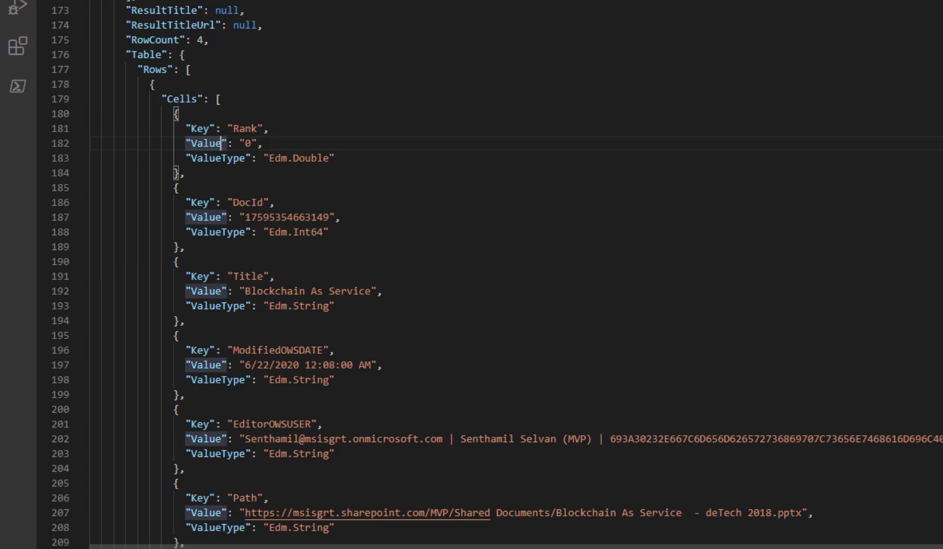
pyautogui.click(196, 264)
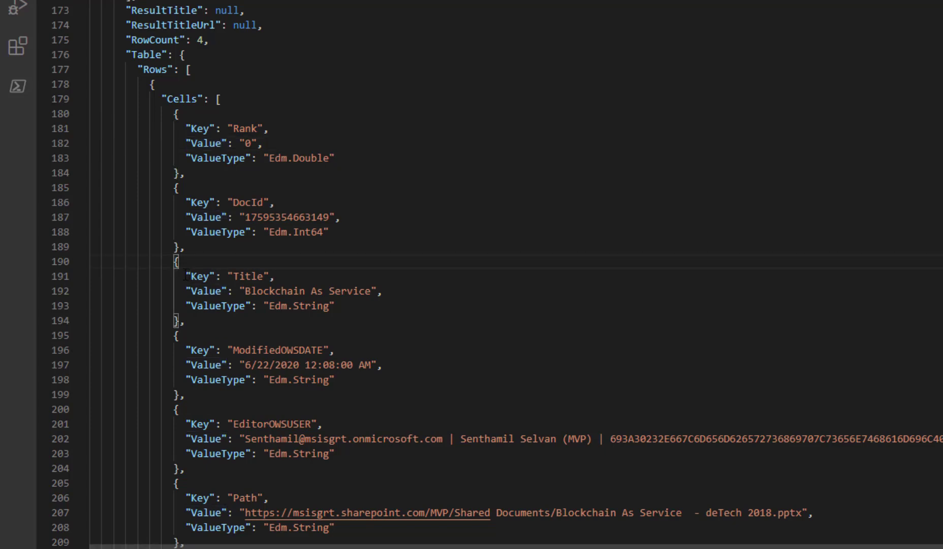
pyautogui.moveTo(187, 276); pyautogui.dragTo(300, 276)
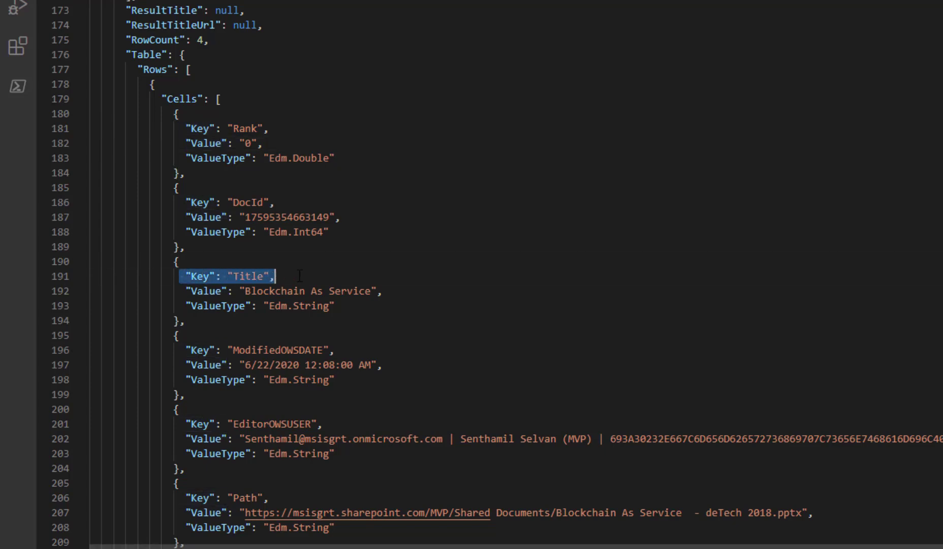
pyautogui.moveTo(183, 291); pyautogui.dragTo(385, 291)
pyautogui.click(396, 335)
pyautogui.scroll(-2, 396, 335)
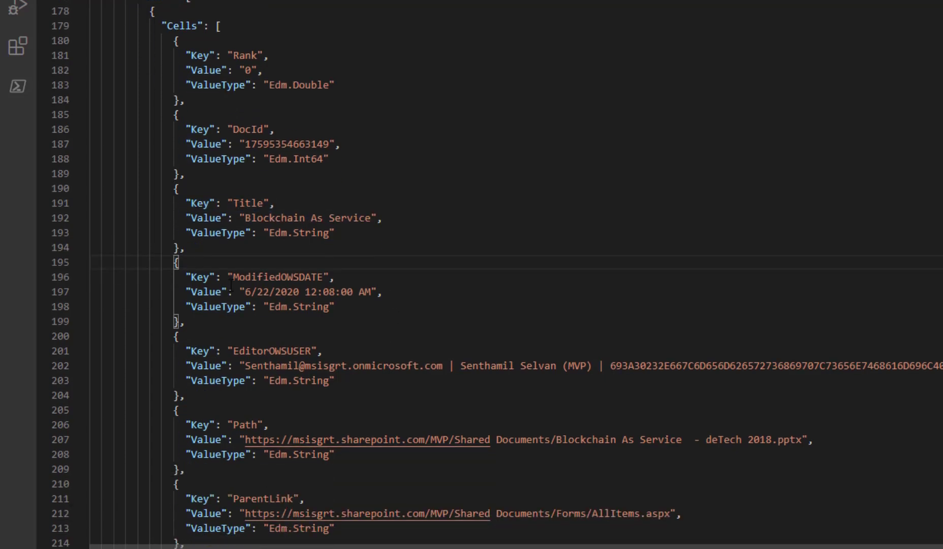
pyautogui.moveTo(231, 276); pyautogui.dragTo(329, 276)
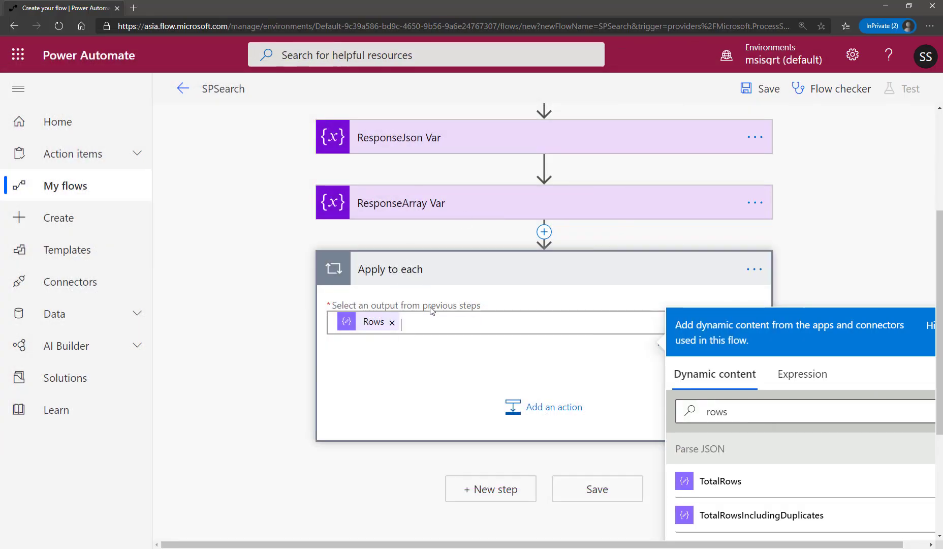
# Add a Switch control action inside the Apply to each loop over Rows.
pyautogui.click(403, 368)
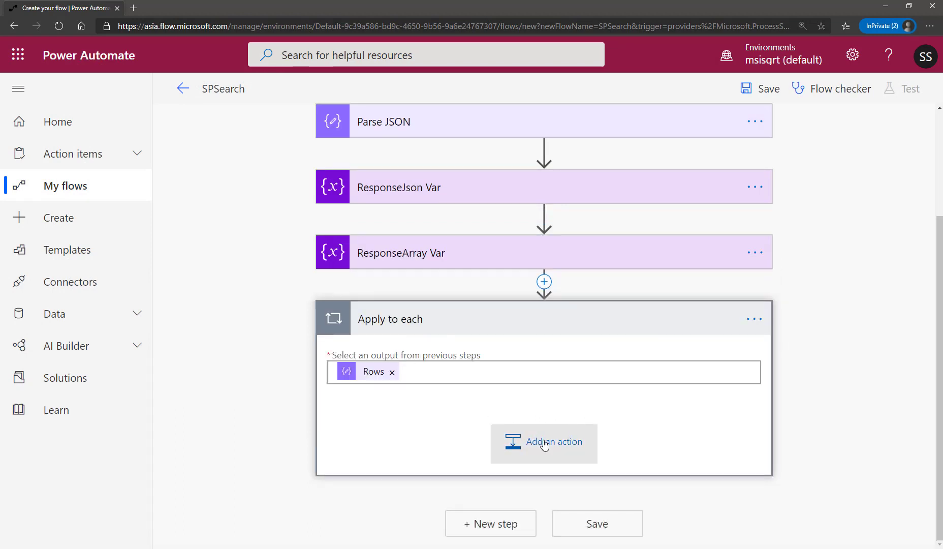
pyautogui.click(595, 432)
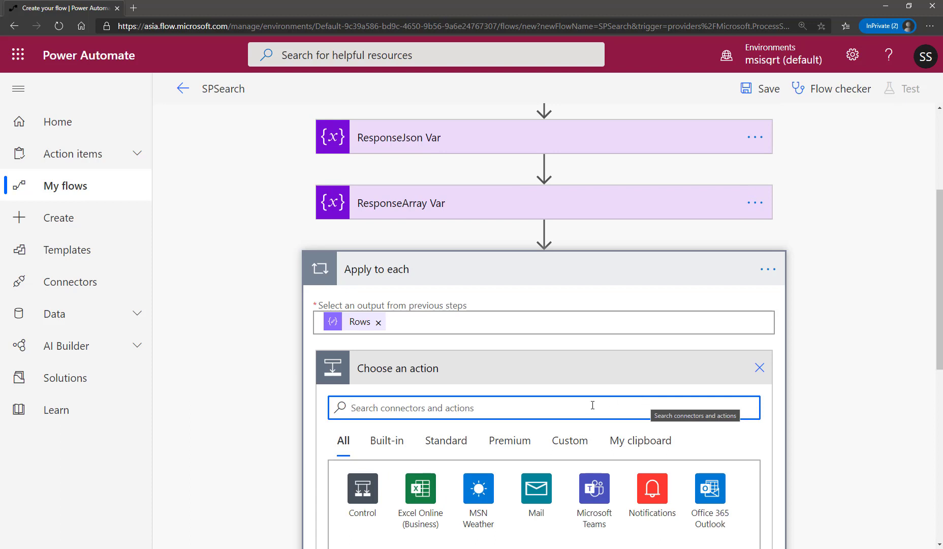
pyautogui.write('switch')
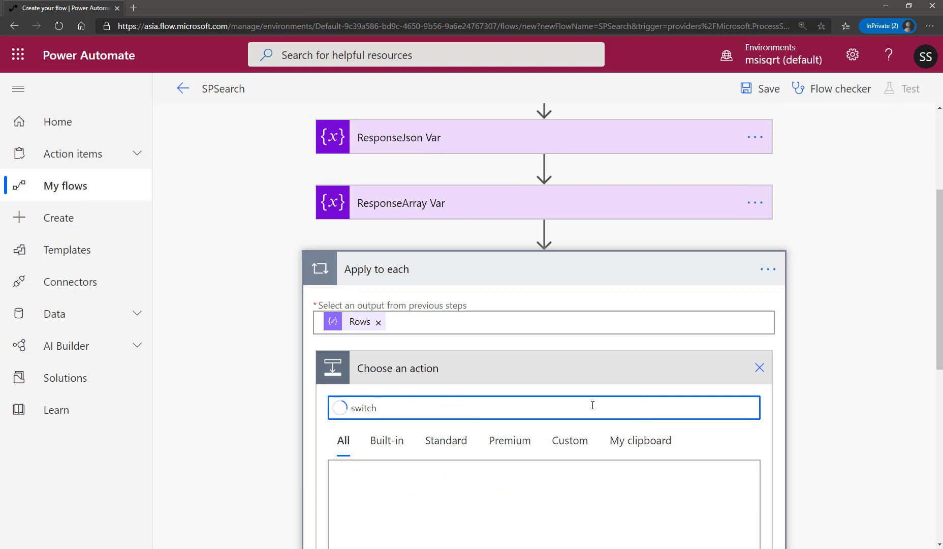
pyautogui.scroll(-3, 646, 401)
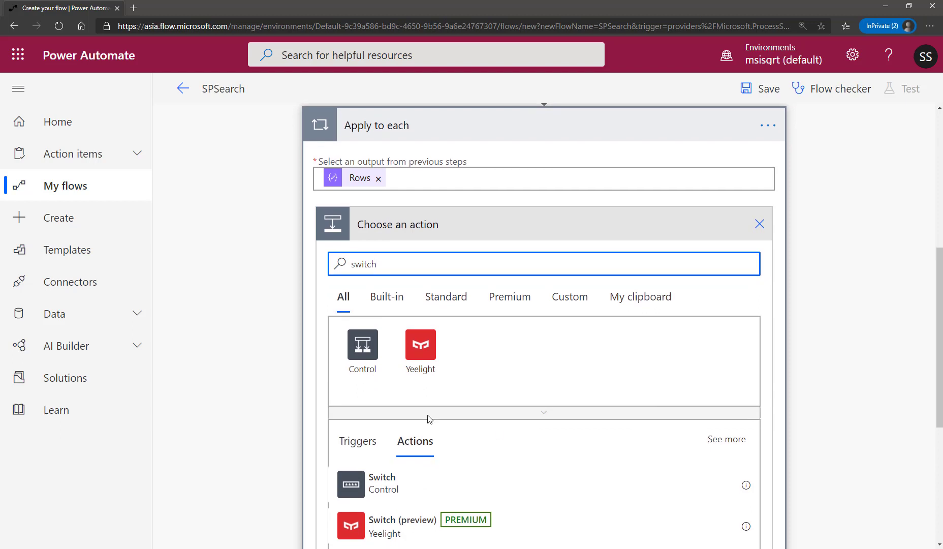
pyautogui.click(393, 489)
pyautogui.scroll(-2, 615, 322)
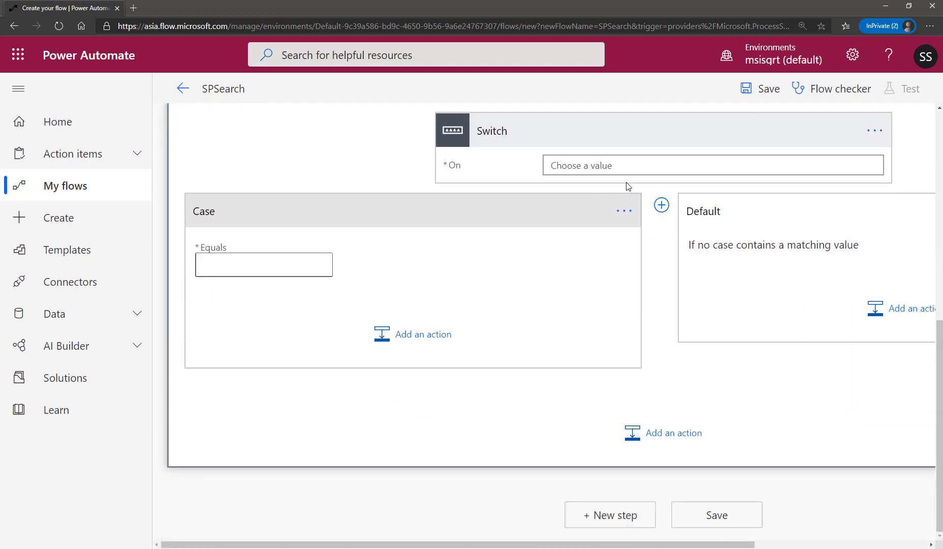
# Search the dynamic content for "key" to supply the Switch's On value.
pyautogui.scroll(3, 661, 254)
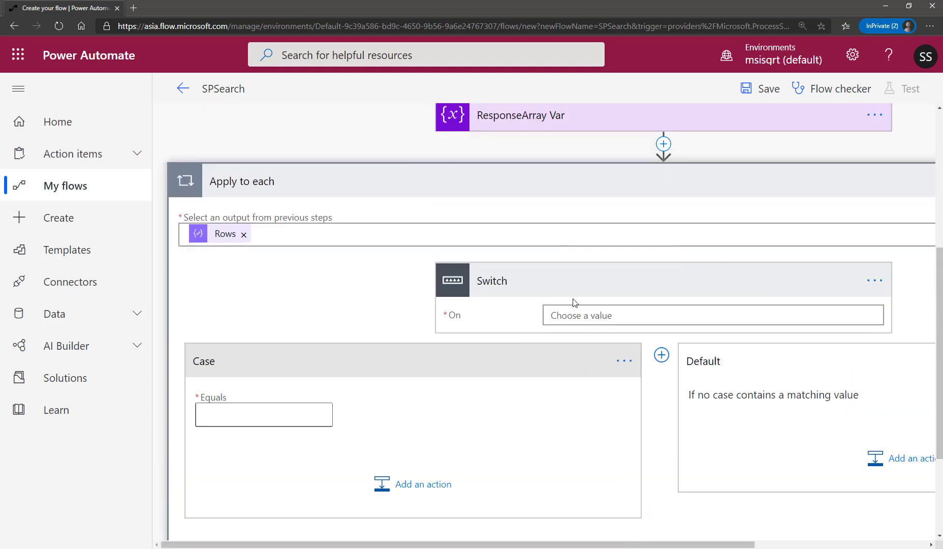
pyautogui.click(601, 321)
pyautogui.moveTo(534, 547); pyautogui.dragTo(649, 546)
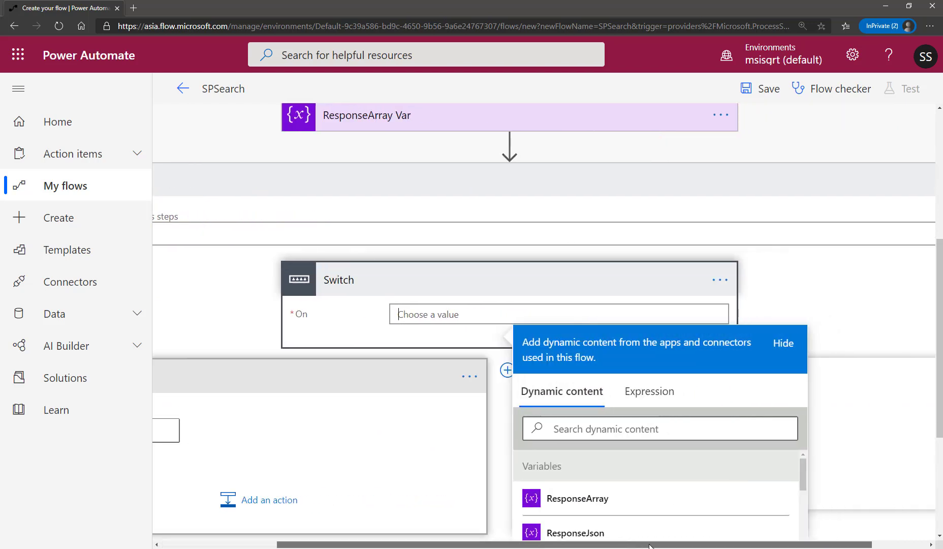
pyautogui.click(594, 431)
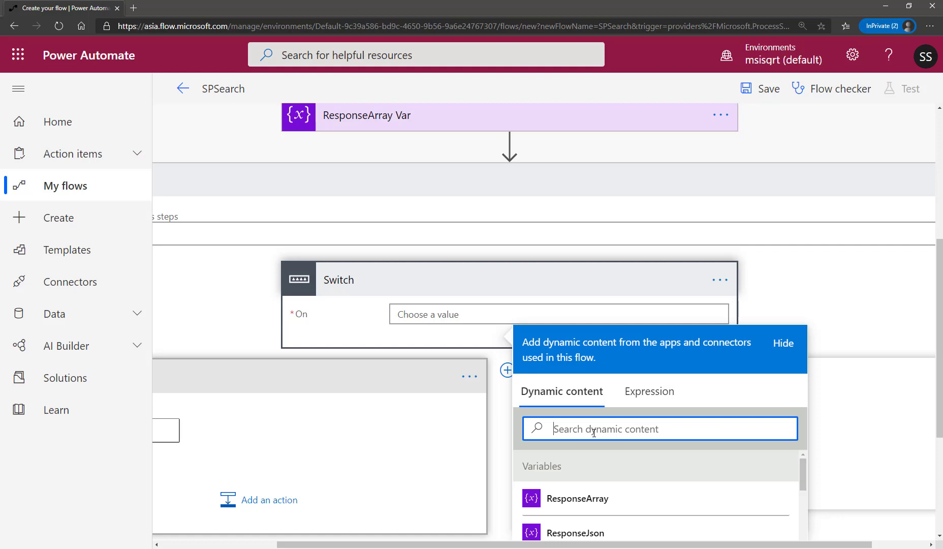
pyautogui.write('key')
pyautogui.scroll(-4, 798, 442)
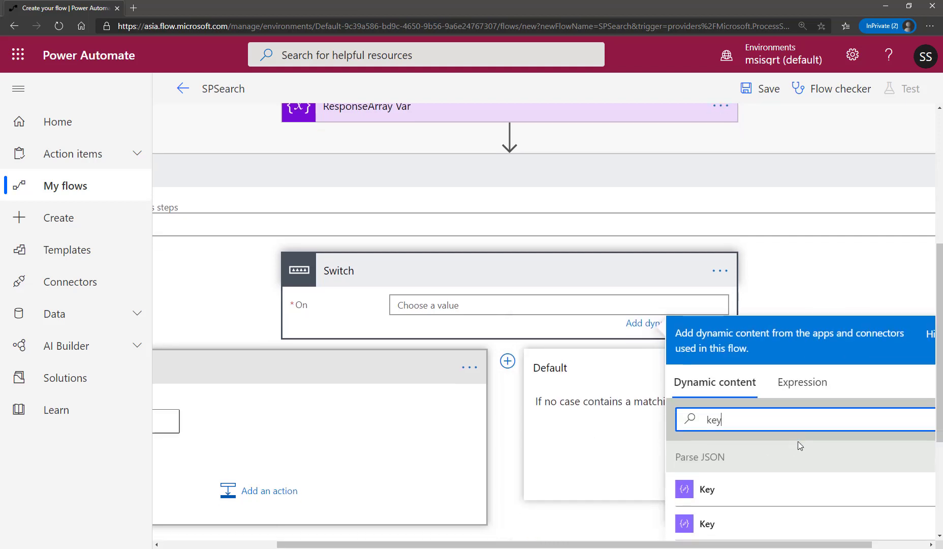
pyautogui.moveTo(676, 545); pyautogui.dragTo(733, 545)
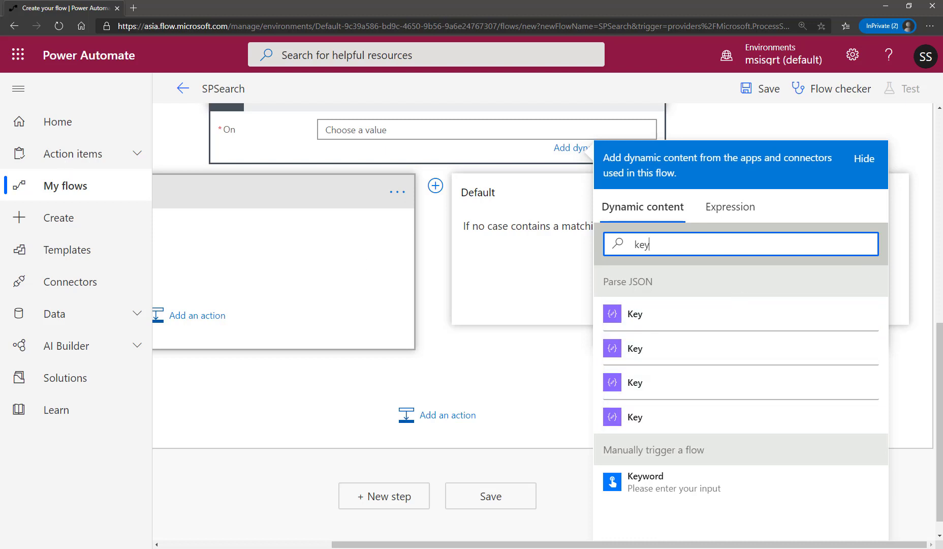
# In Visual Studio Code, compare the Key entries under Properties with those in the Table Rows' Cells, and return to the flow in Power Automate.
pyautogui.hotkey('alt', 'Tab')
pyautogui.click(305, 245)
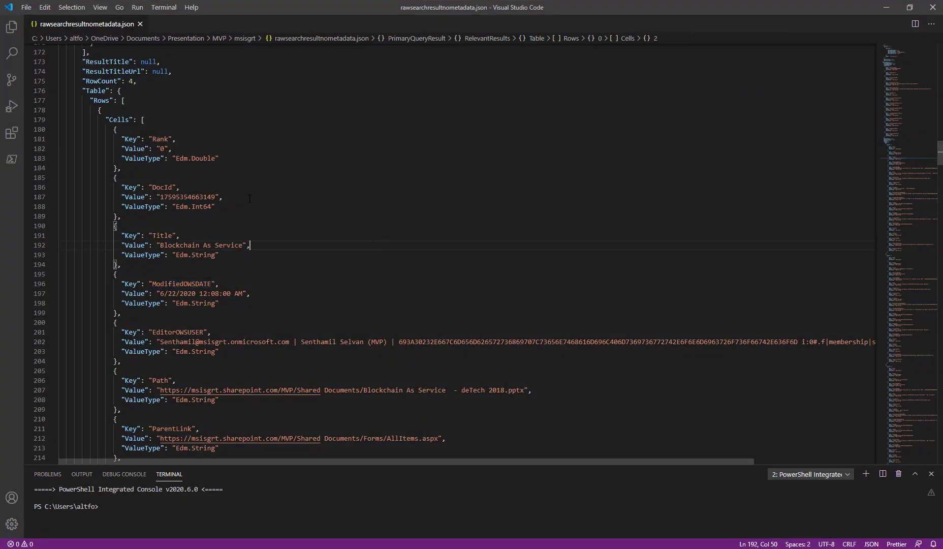
pyautogui.scroll(3, 250, 199)
pyautogui.scroll(20, 249, 198)
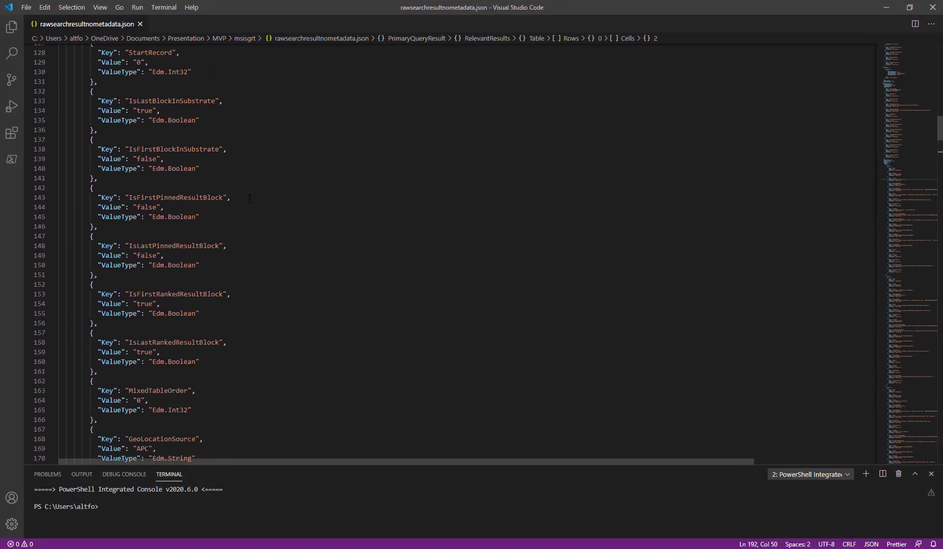
pyautogui.scroll(7, 249, 198)
pyautogui.moveTo(82, 274); pyautogui.dragTo(141, 275)
pyautogui.click(130, 294)
pyautogui.scroll(-18, 220, 307)
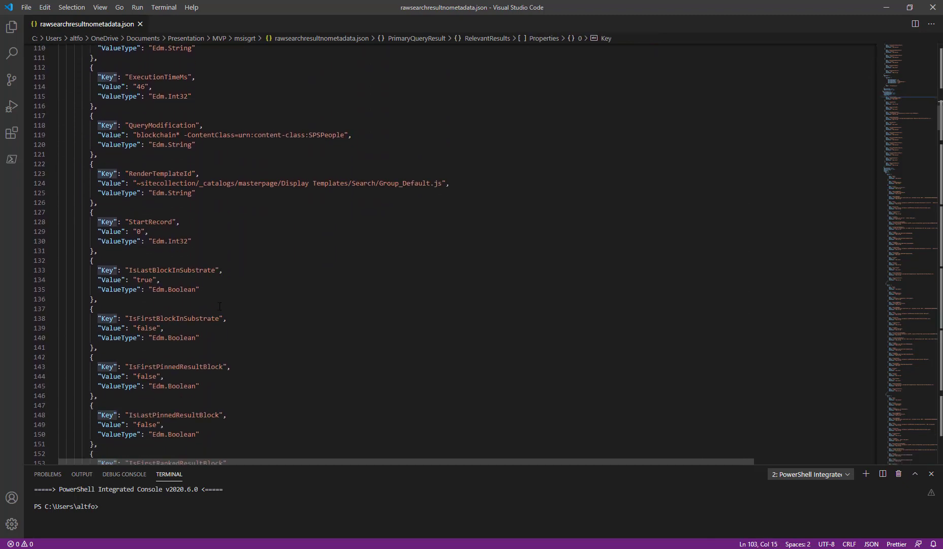
pyautogui.scroll(-11, 220, 306)
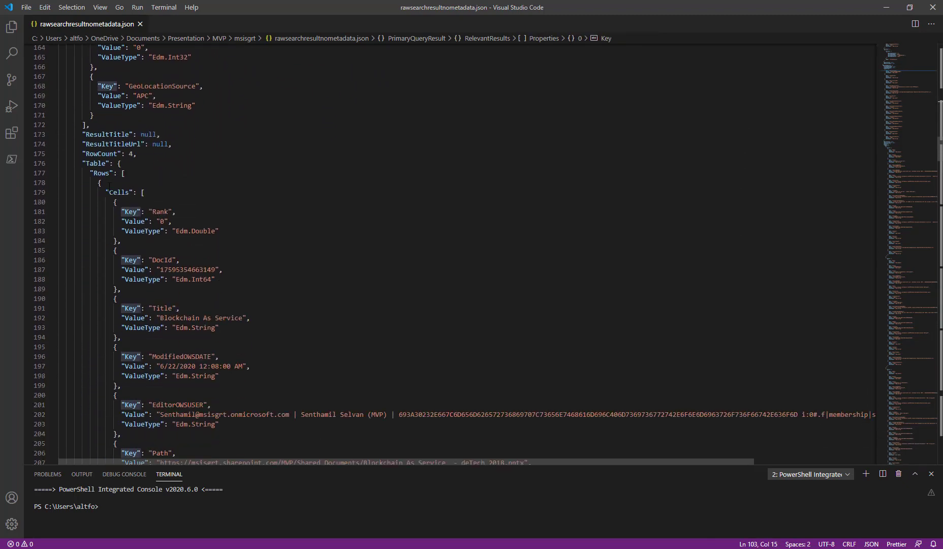
pyautogui.moveTo(107, 187); pyautogui.dragTo(137, 212)
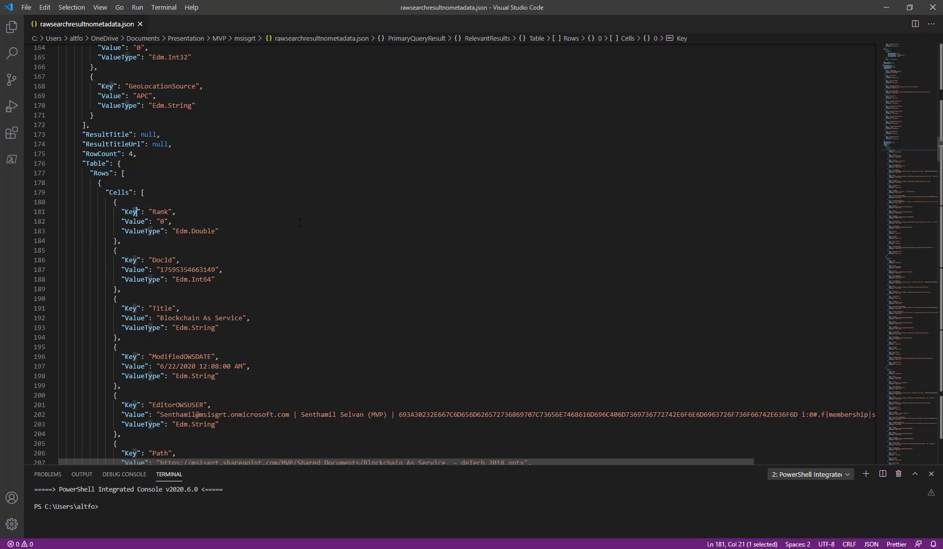
pyautogui.click(887, 8)
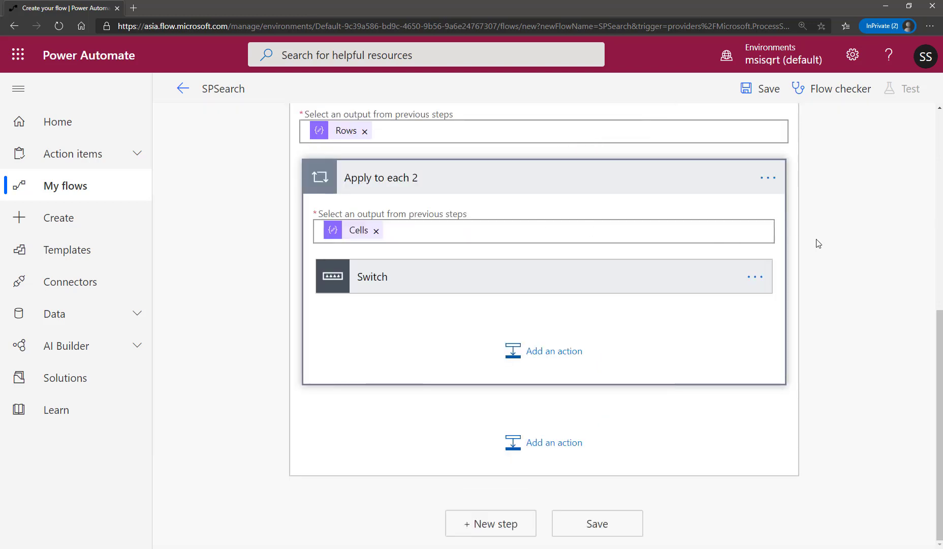
# Expand the Switch inside Apply to each 2 and review its On value together with the nested loop's Cells input.
pyautogui.scroll(3, 817, 242)
pyautogui.scroll(-2, 829, 262)
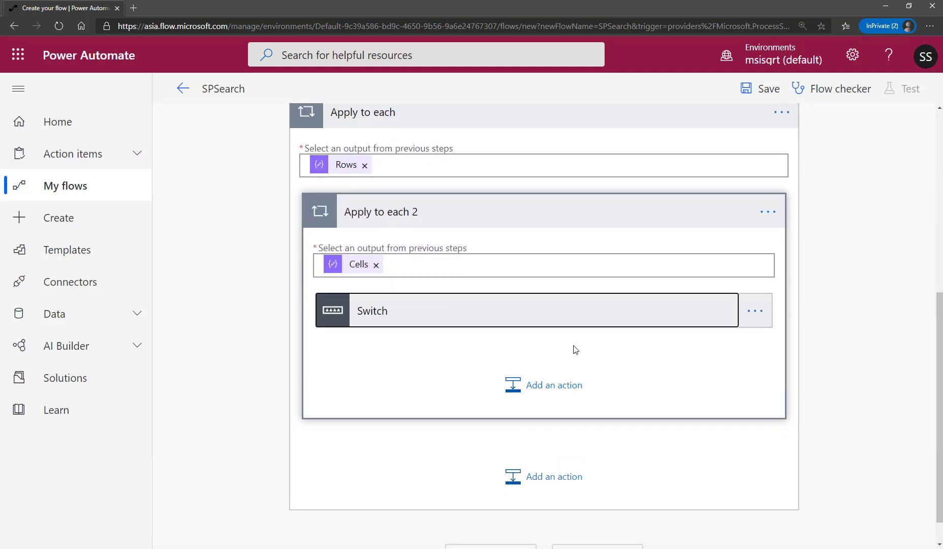
pyautogui.click(465, 310)
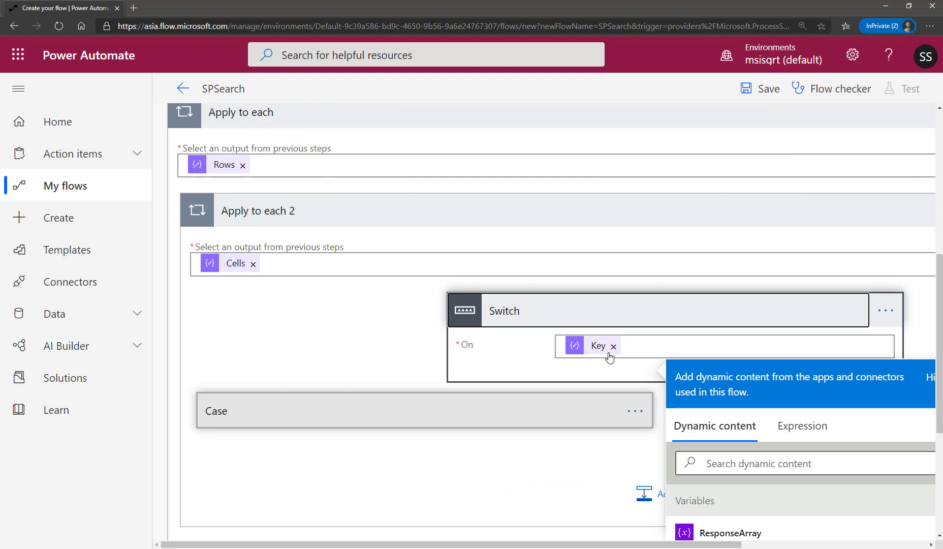
pyautogui.click(331, 328)
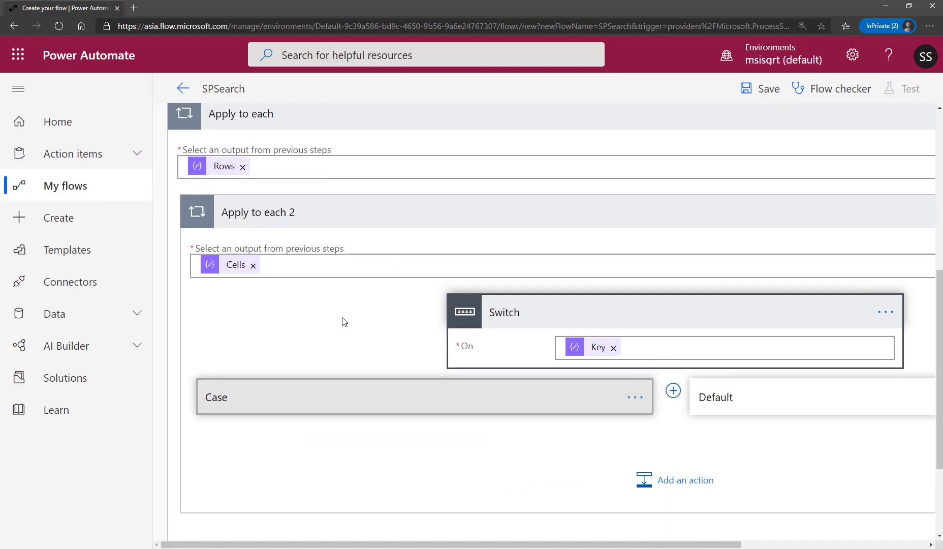
pyautogui.scroll(1, 342, 321)
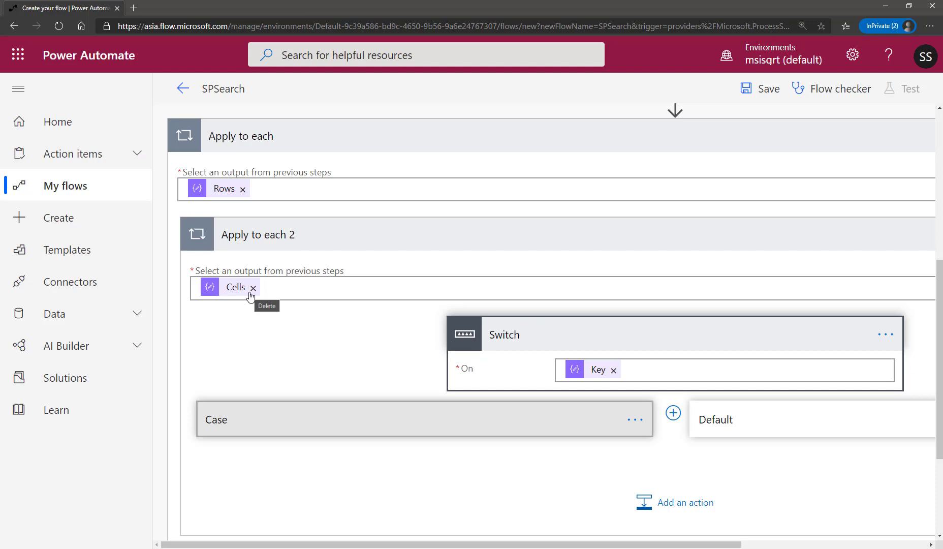
pyautogui.click(0, 386)
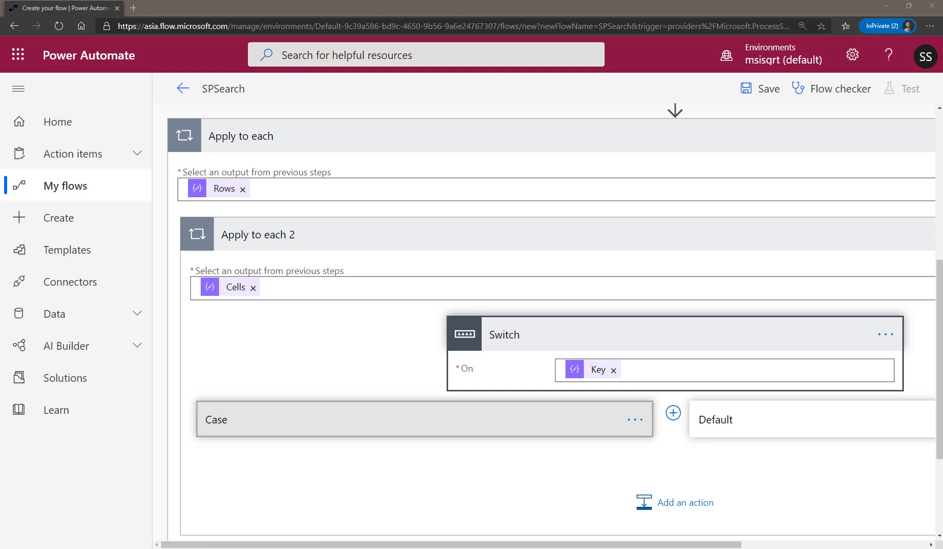
# Expand the Switch's first case and set its Equals value to Title.
pyautogui.click(315, 422)
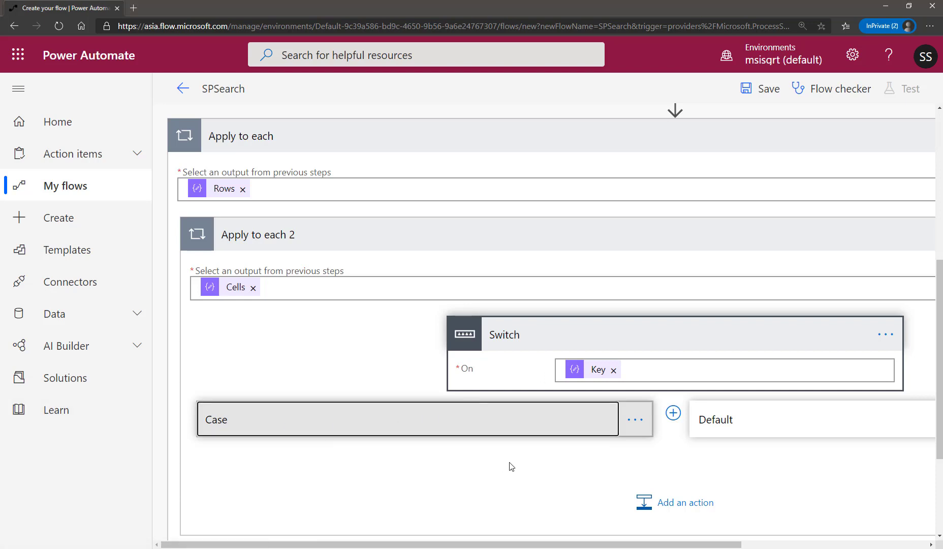
pyautogui.scroll(-4, 569, 465)
pyautogui.click(295, 279)
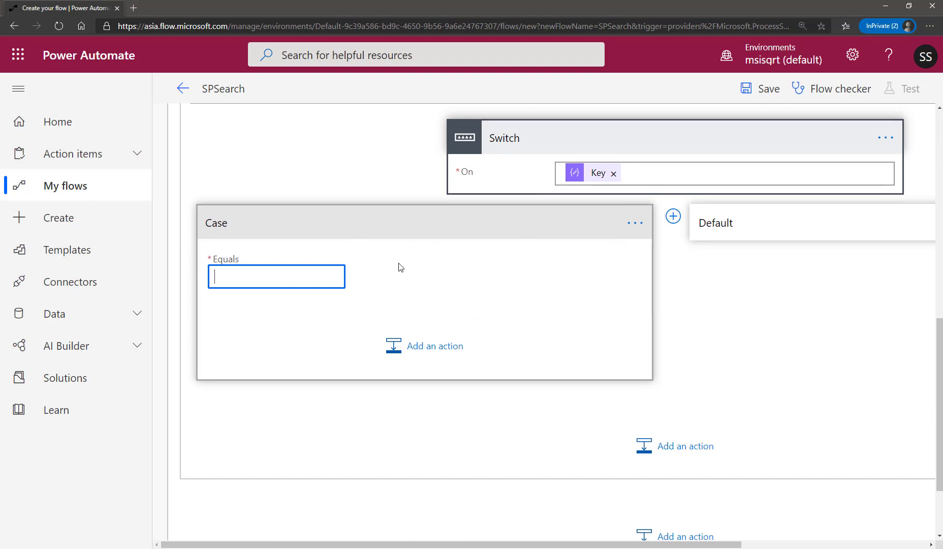
pyautogui.write('Title')
pyautogui.click(415, 282)
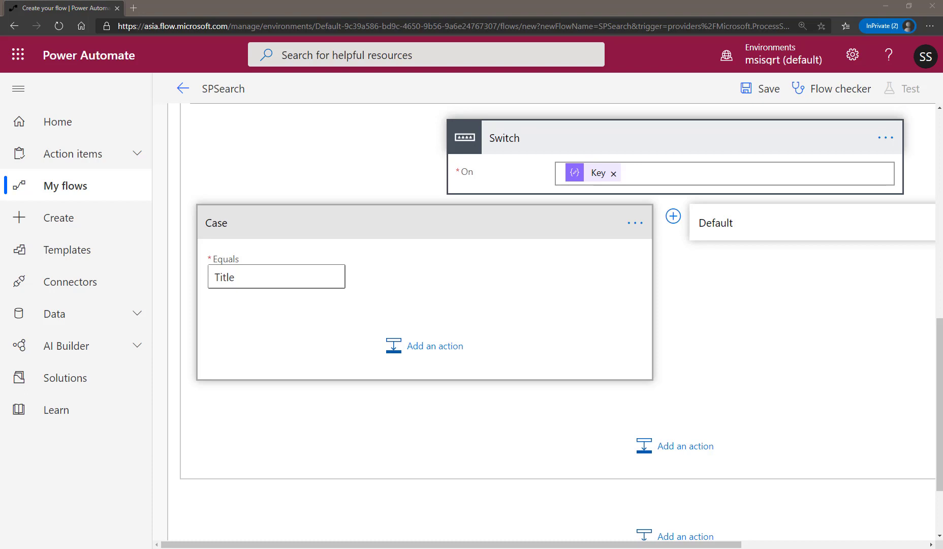
# Add a Compose action to the Title case.
pyautogui.click(413, 347)
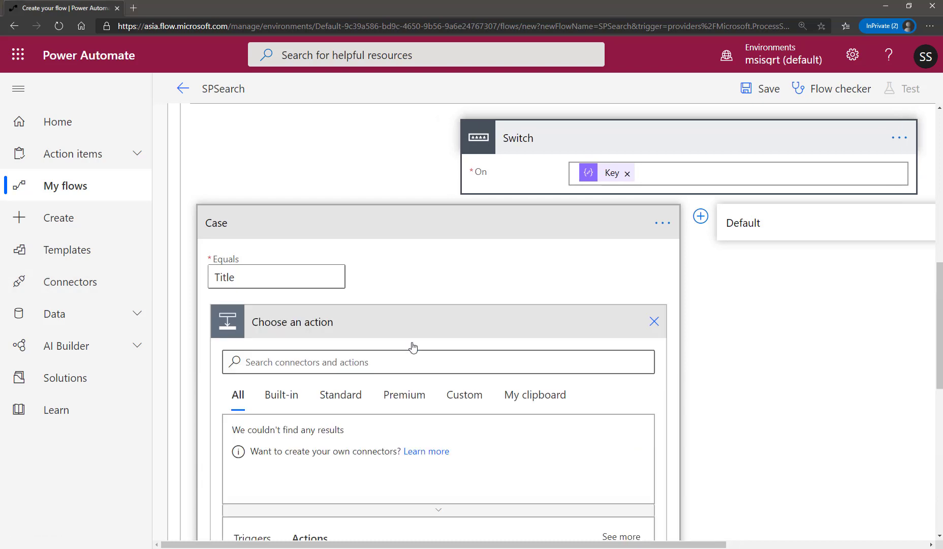
pyautogui.write('compose')
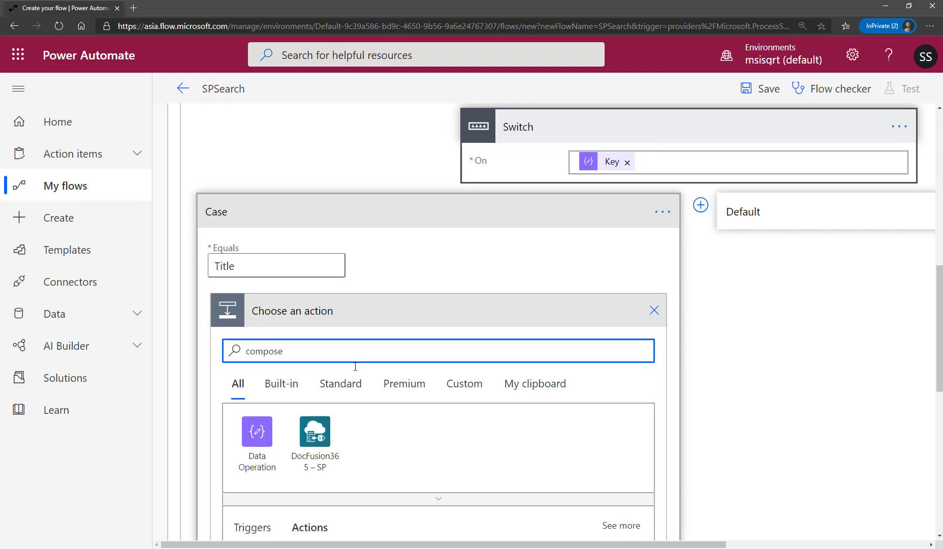
pyautogui.scroll(-2, 354, 368)
pyautogui.click(473, 474)
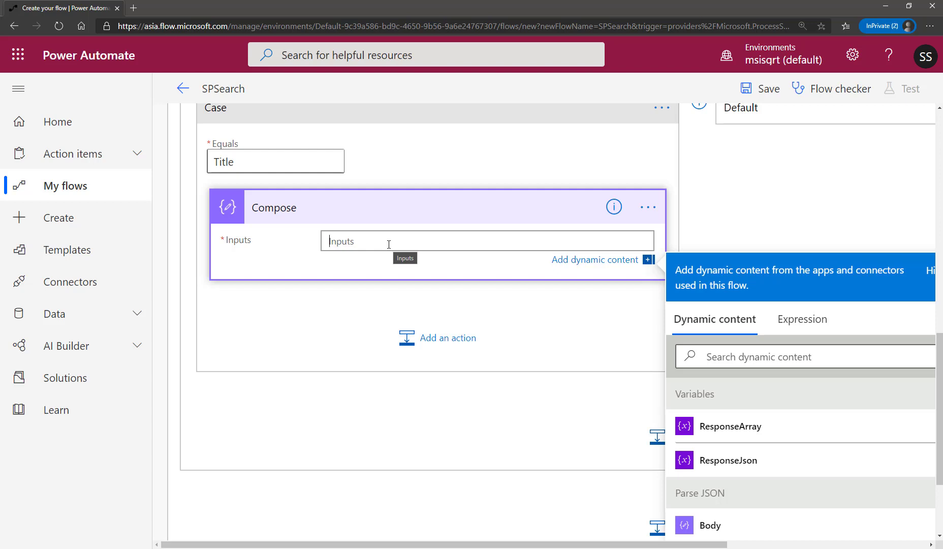
# In the Title case's Compose inputs, start a setProperty expression with the ResponseJson variable as its object.
pyautogui.click(1, 210)
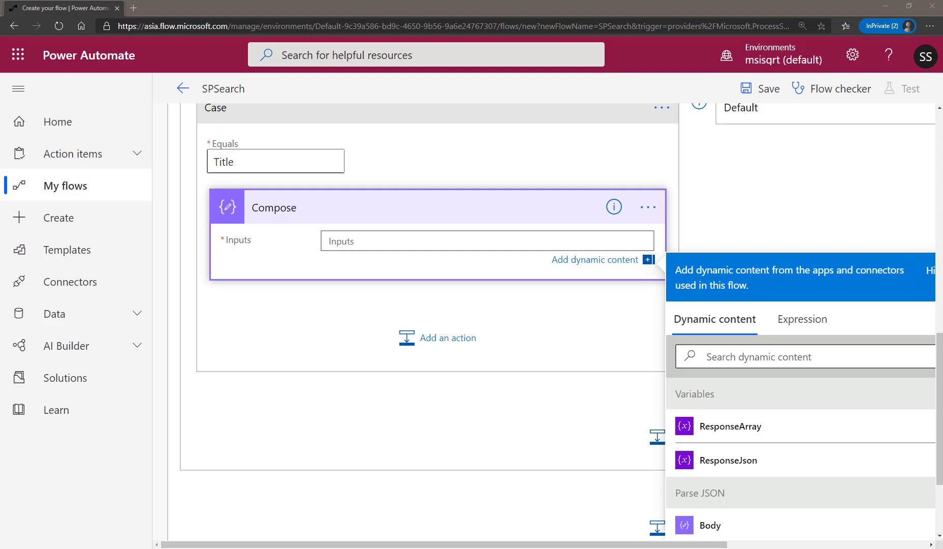
pyautogui.moveTo(487, 544); pyautogui.dragTo(644, 546)
pyautogui.click(628, 325)
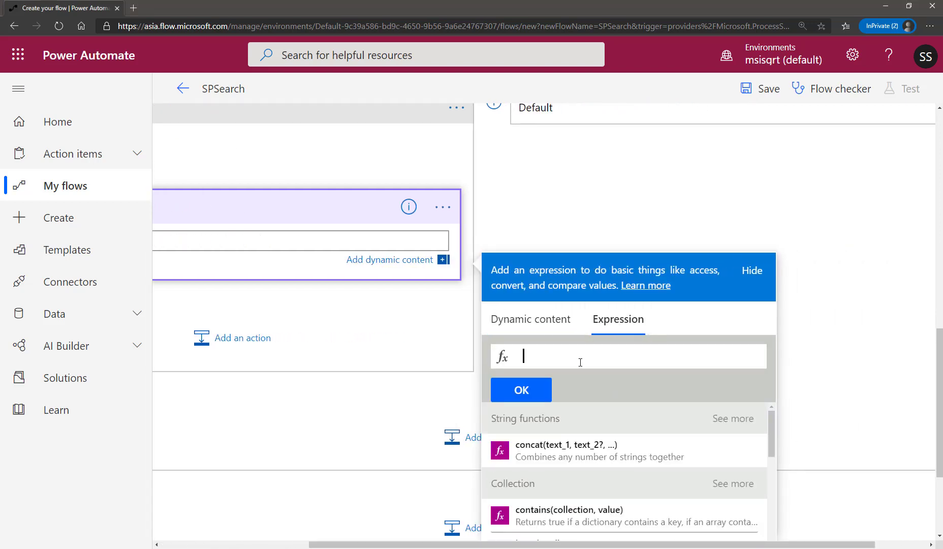
pyautogui.write('set')
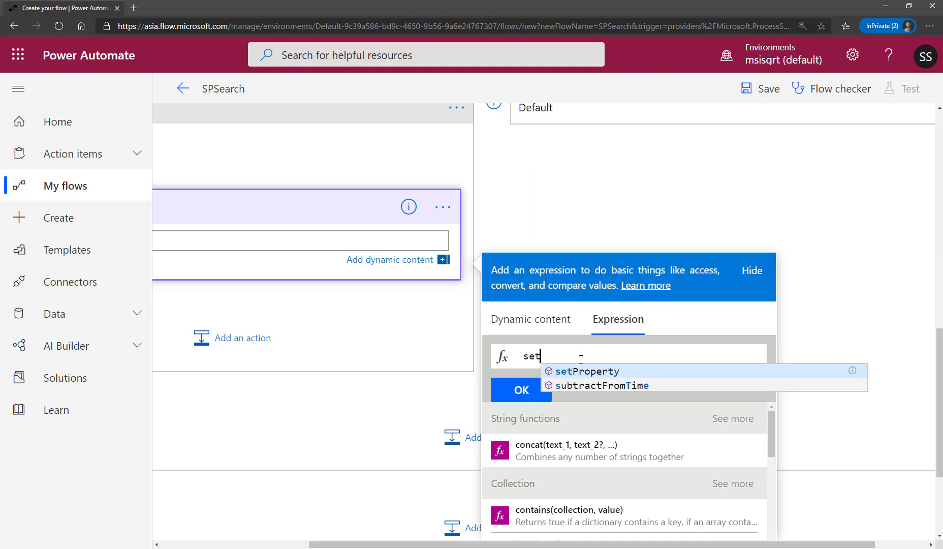
pyautogui.click(583, 371)
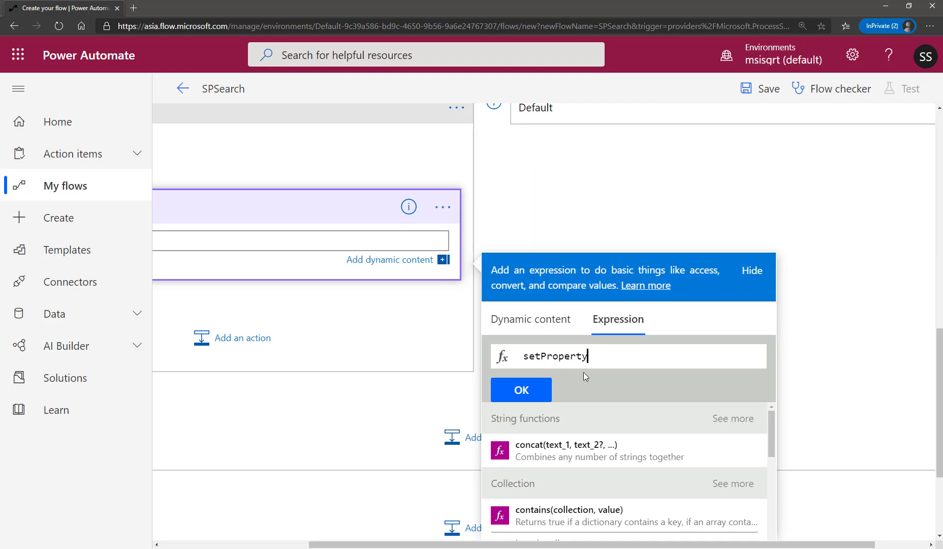
pyautogui.write('(')
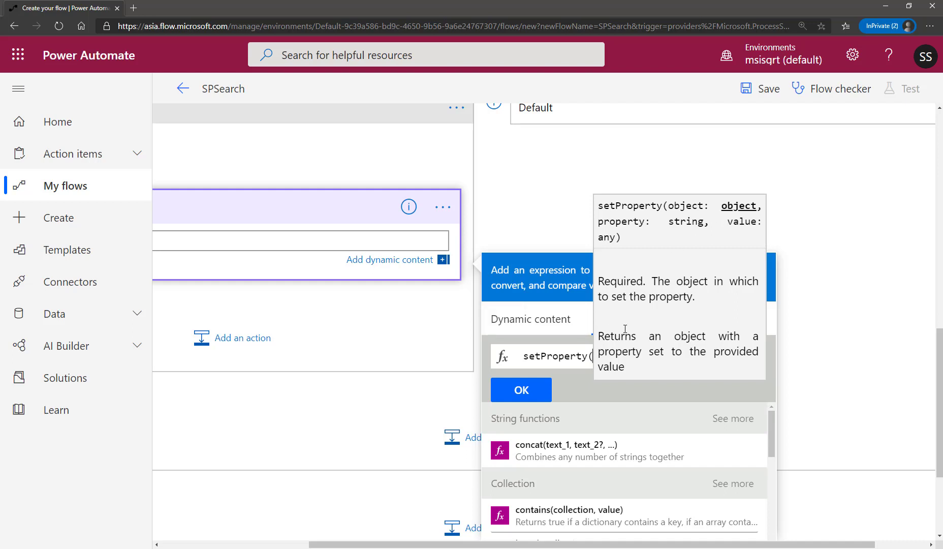
pyautogui.click(541, 325)
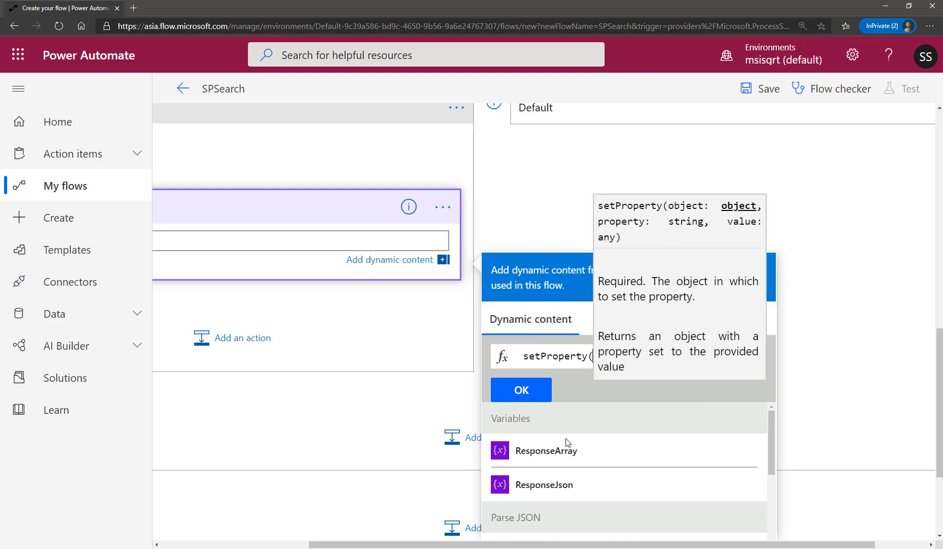
pyautogui.click(552, 488)
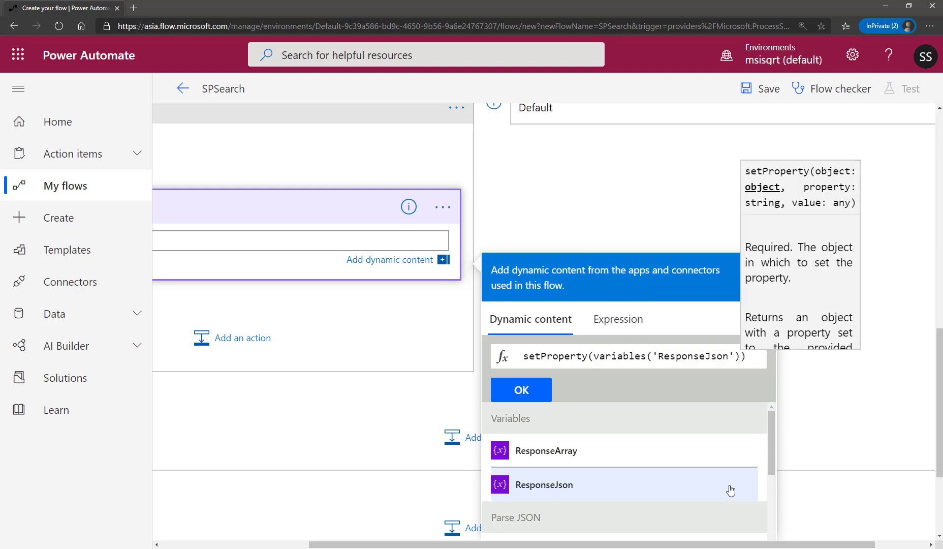
# Add 'Title' as the property name argument of the setProperty expression.
pyautogui.write(',')
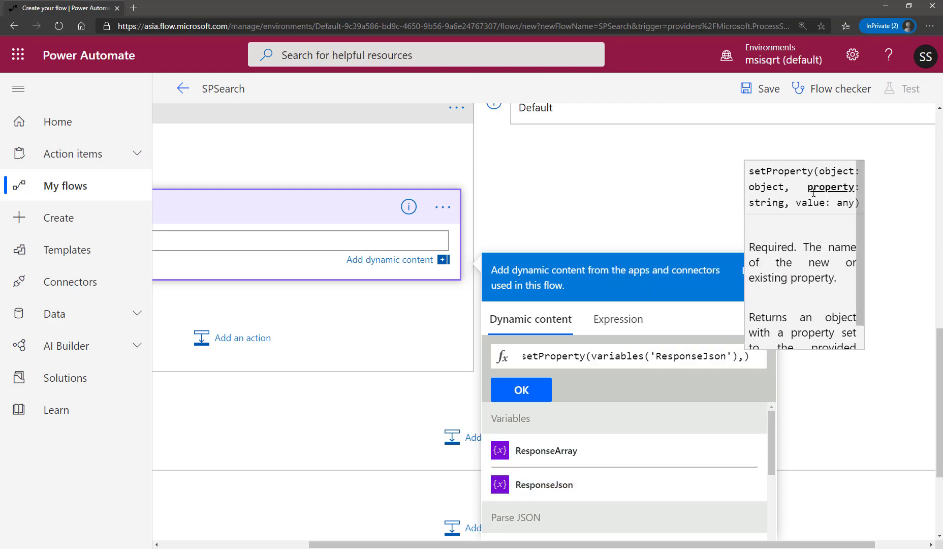
pyautogui.write("'")
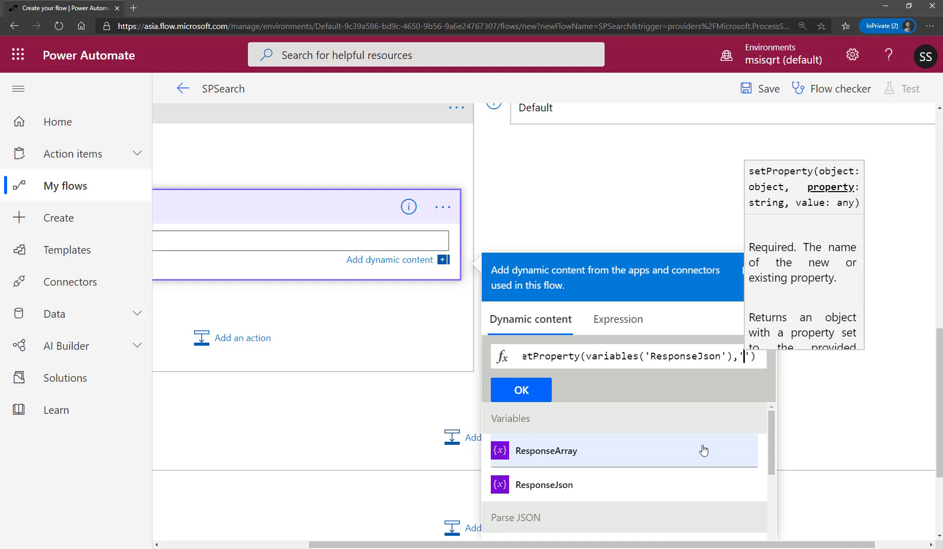
pyautogui.write('Title')
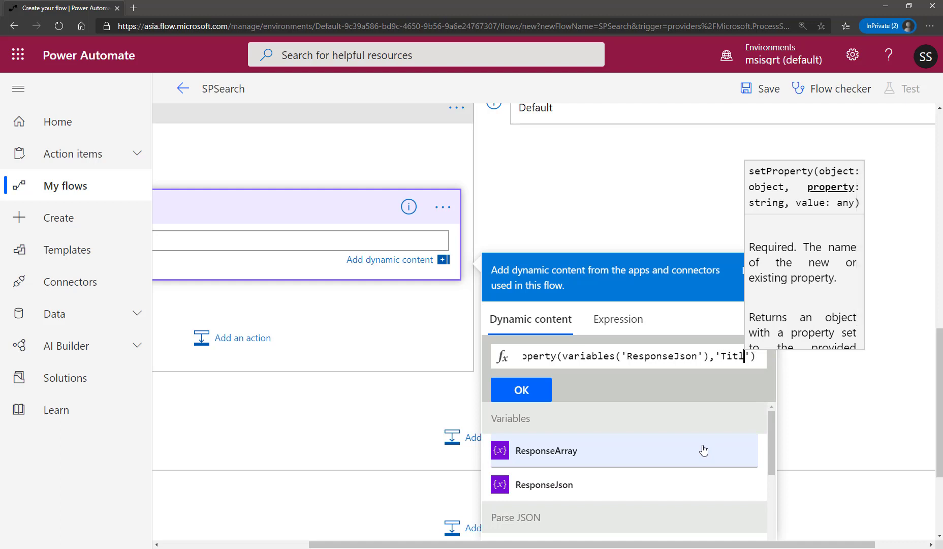
pyautogui.write("'")
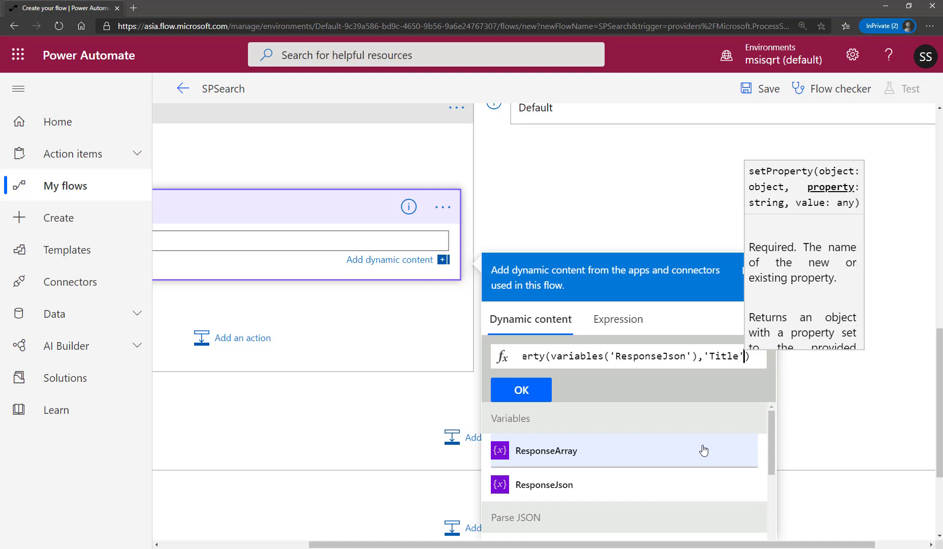
pyautogui.write(',')
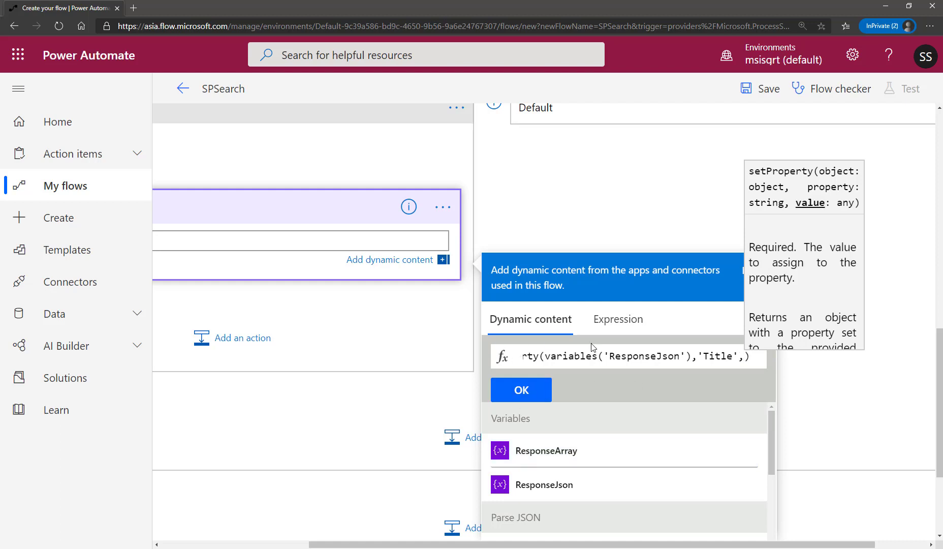
# Look through the dynamic content for the cell value, and insert an items() function as the third setProperty argument.
pyautogui.scroll(-10, 619, 440)
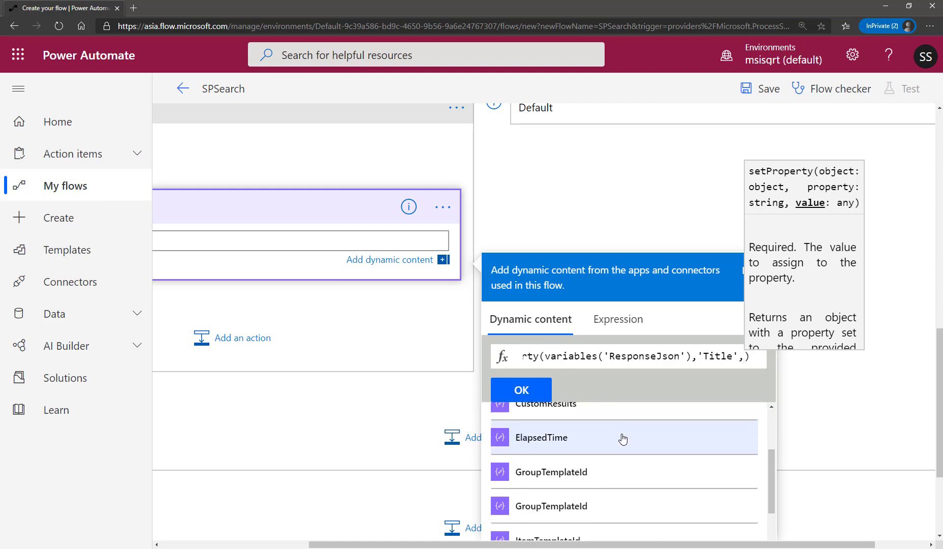
pyautogui.scroll(-2, 627, 438)
pyautogui.scroll(-3, 850, 448)
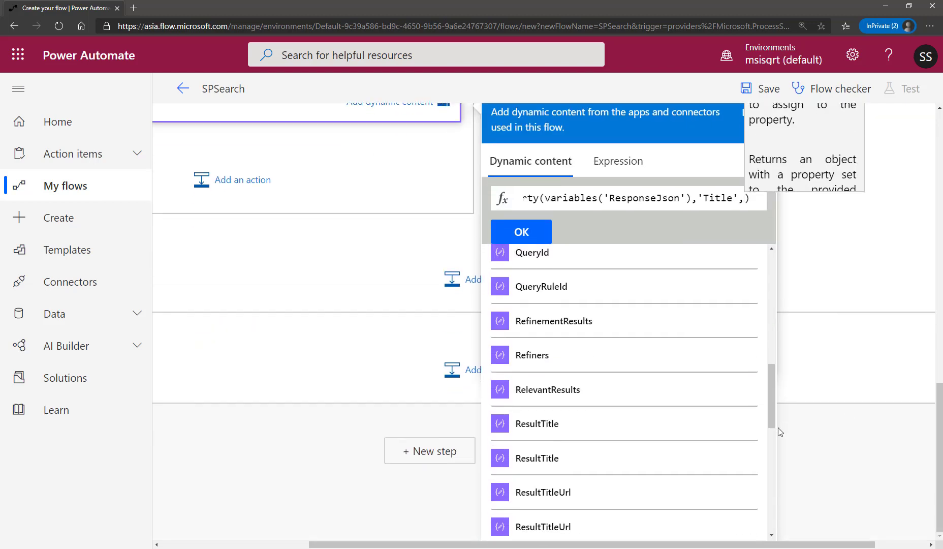
pyautogui.moveTo(772, 388)
pyautogui.mouseDown()
pyautogui.moveTo(771, 502)
pyautogui.moveTo(771, 370)
pyautogui.mouseUp()
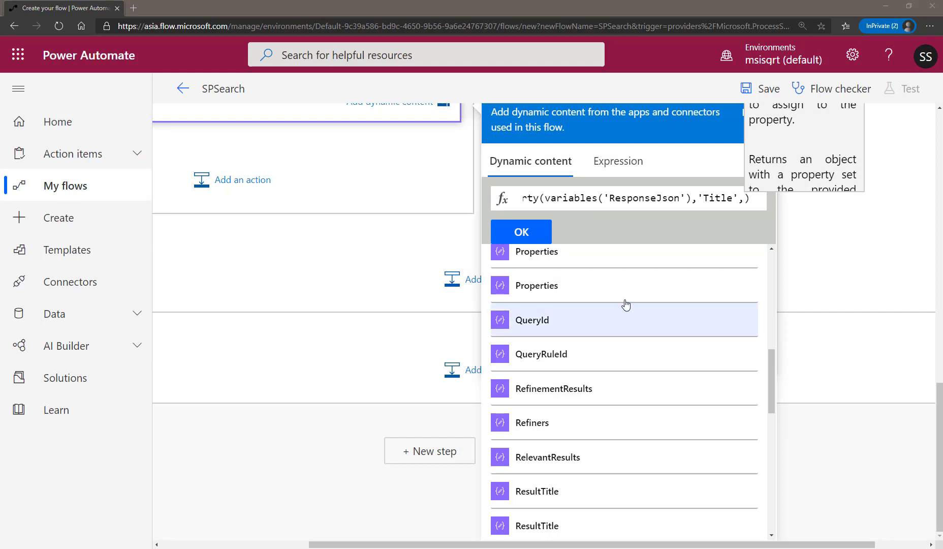
pyautogui.click(741, 198)
pyautogui.write(',')
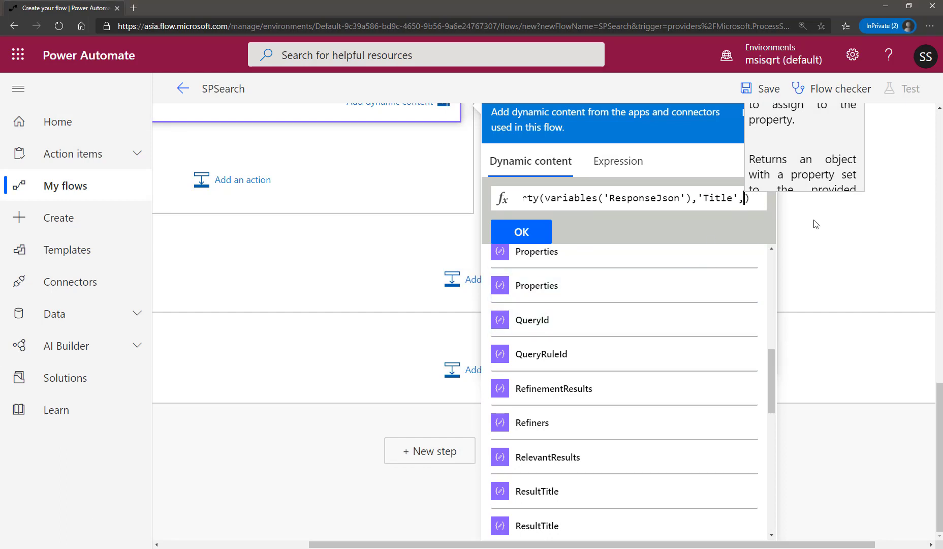
pyautogui.write('items')
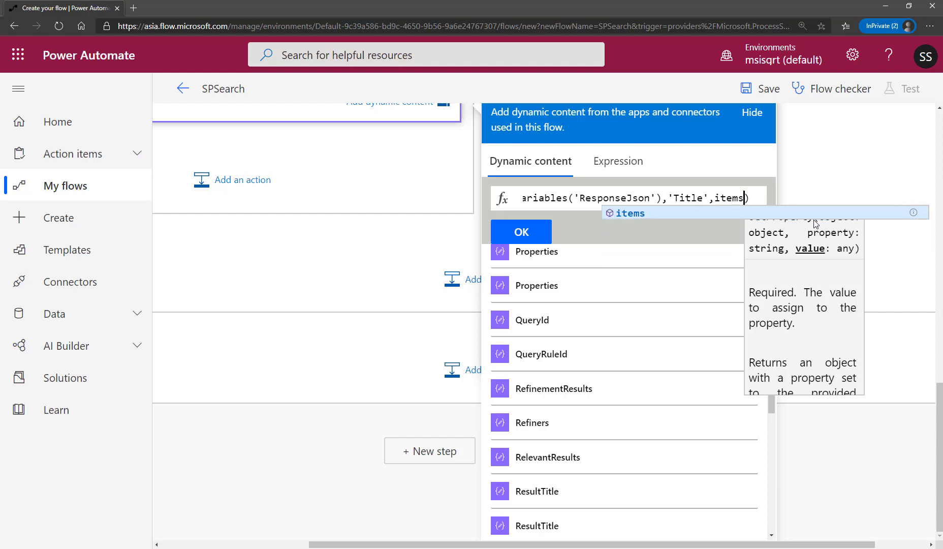
pyautogui.write('()')
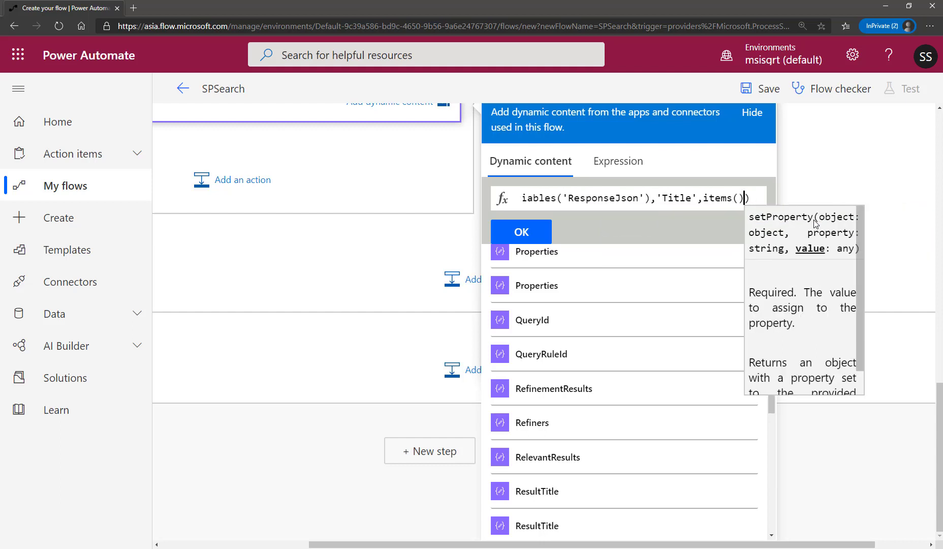
pyautogui.press('Left')
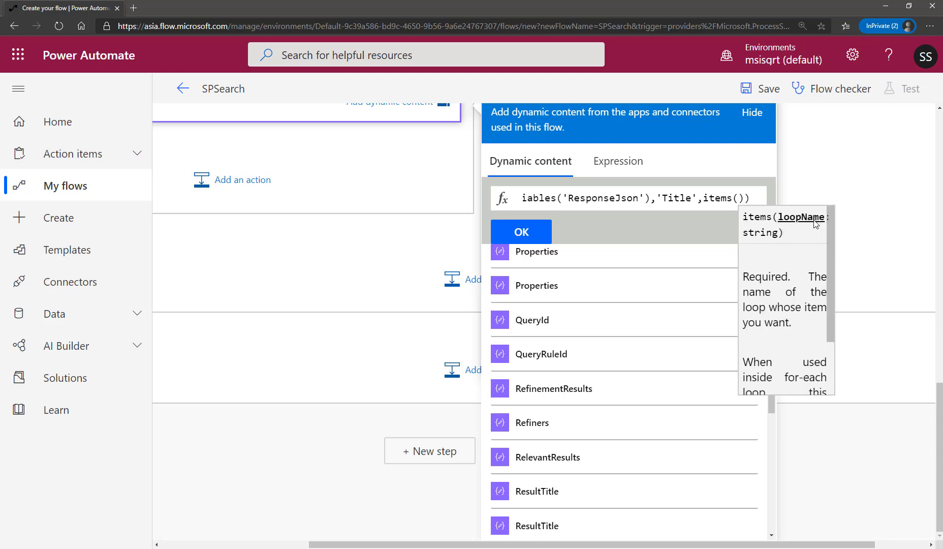
# Enter 'apply_to_each_2' as the loop name inside the items() function.
pyautogui.write("',items('")
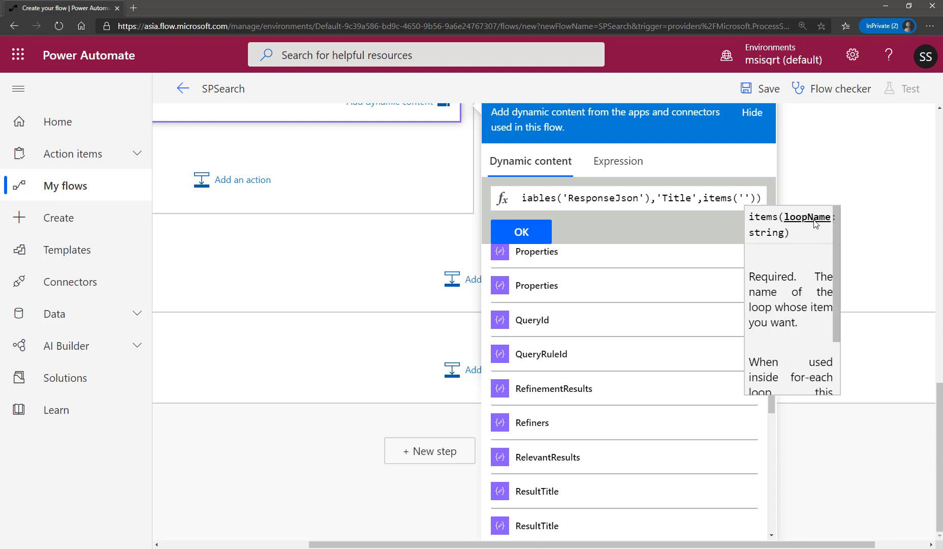
pyautogui.write('apply')
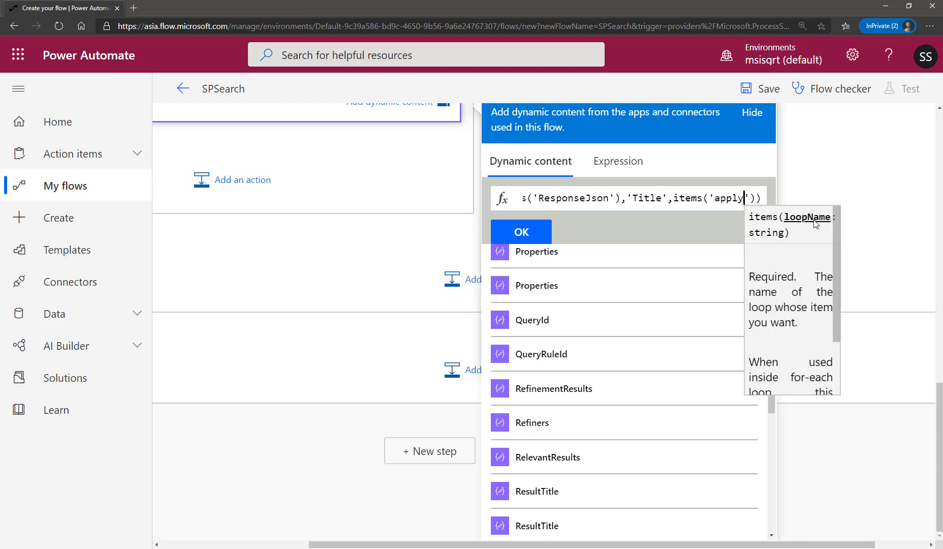
pyautogui.write('_')
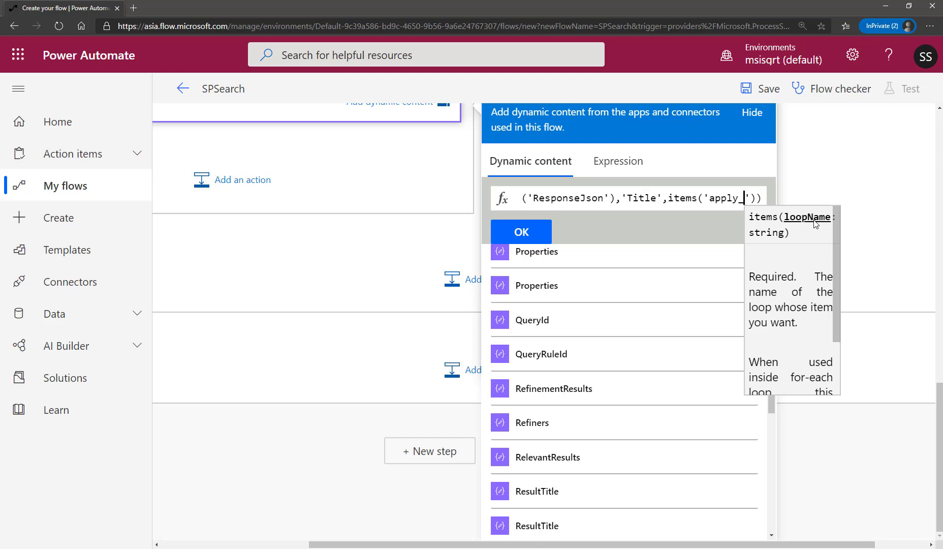
pyautogui.write('to_each')
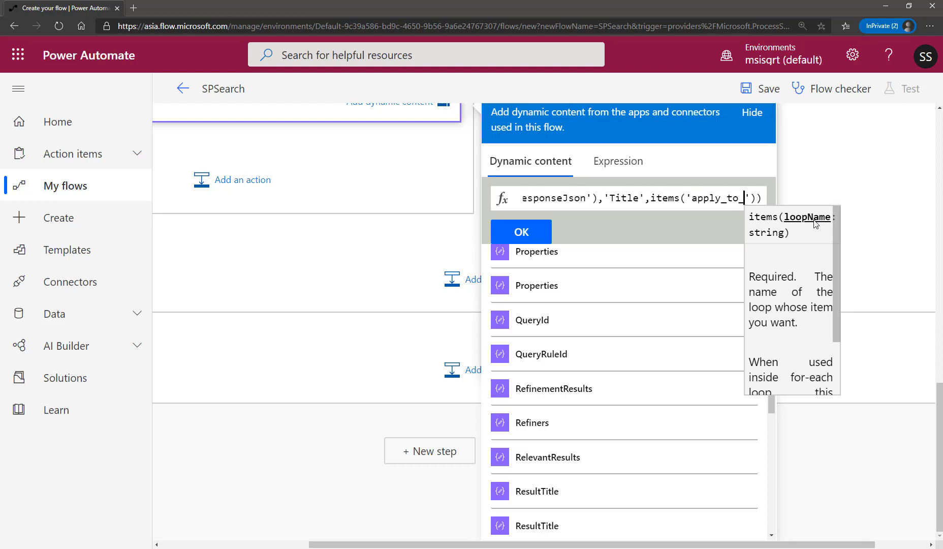
pyautogui.write('_2')
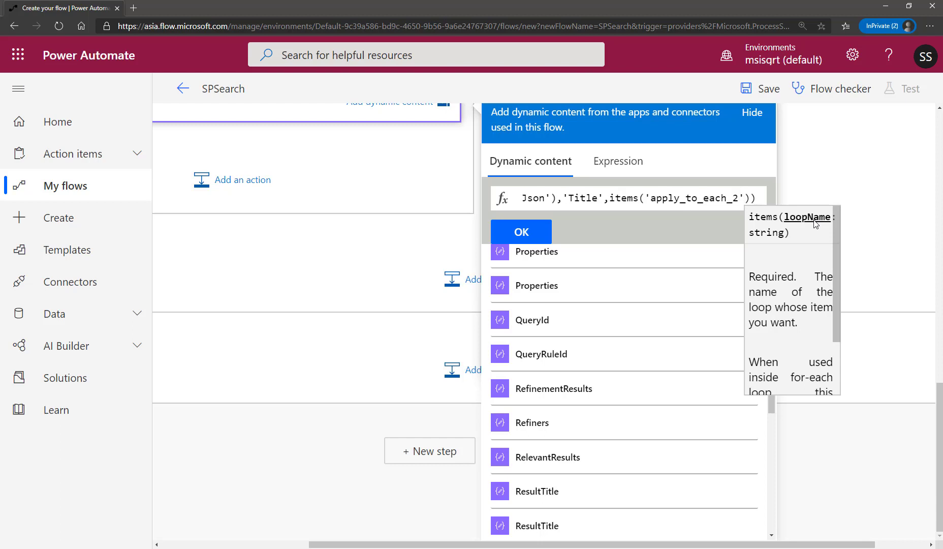
# Append ?['Value'] to the items('apply_to_each_2') call within the setProperty expression.
pyautogui.press('Right')
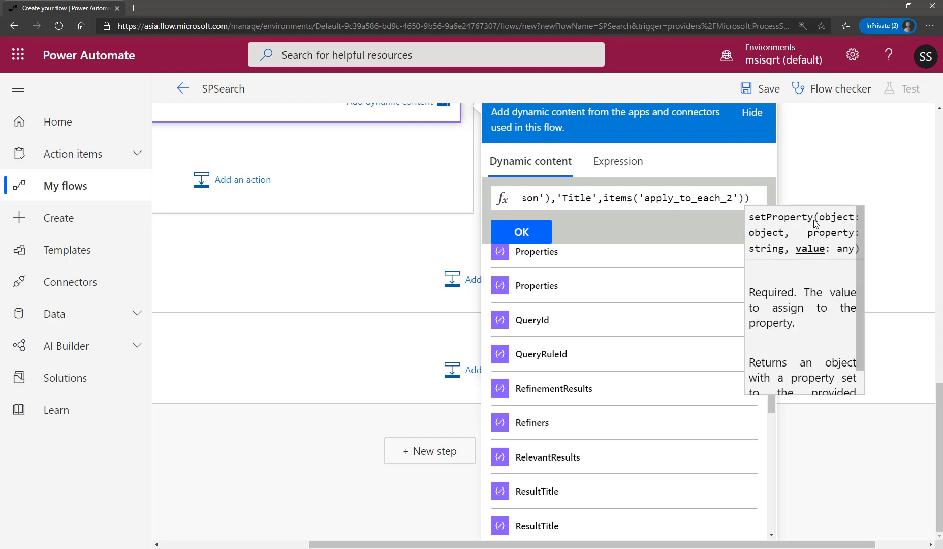
pyautogui.write('?')
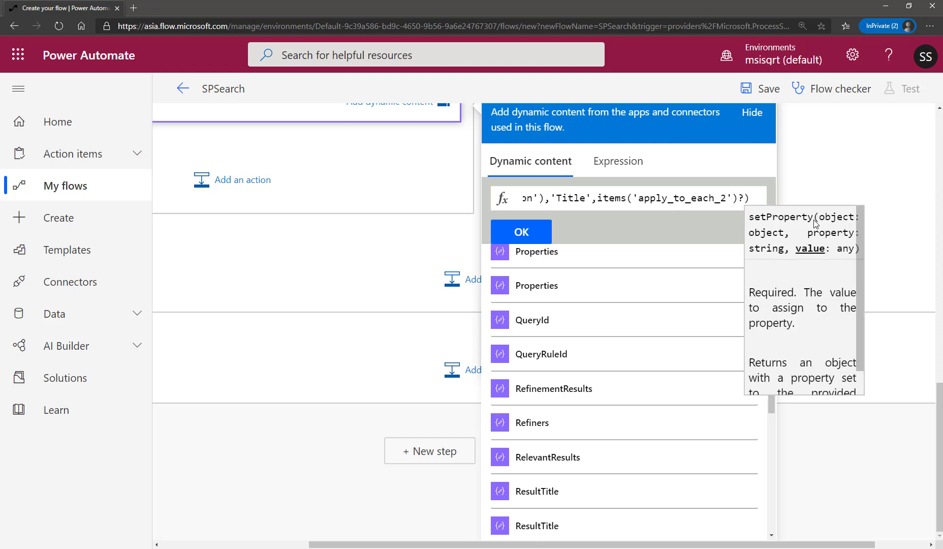
pyautogui.write('[]')
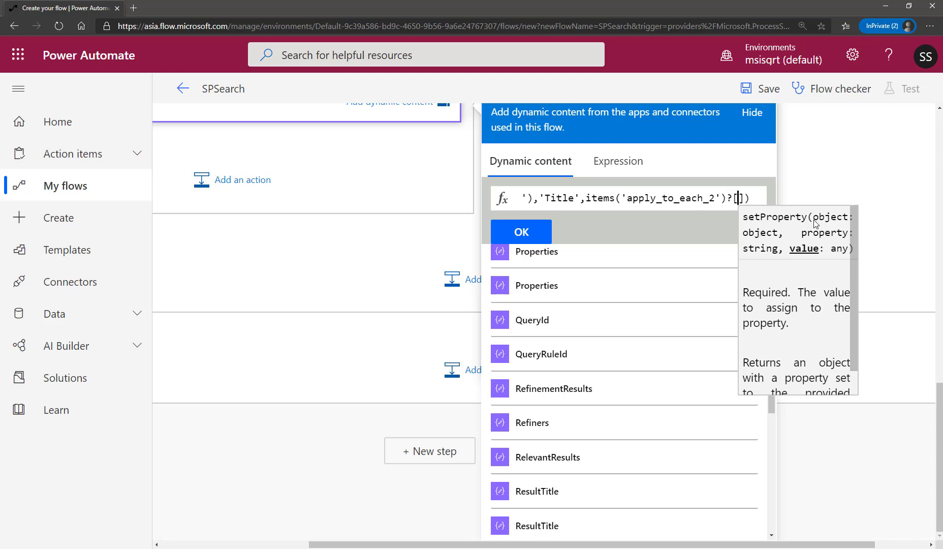
pyautogui.write("'")
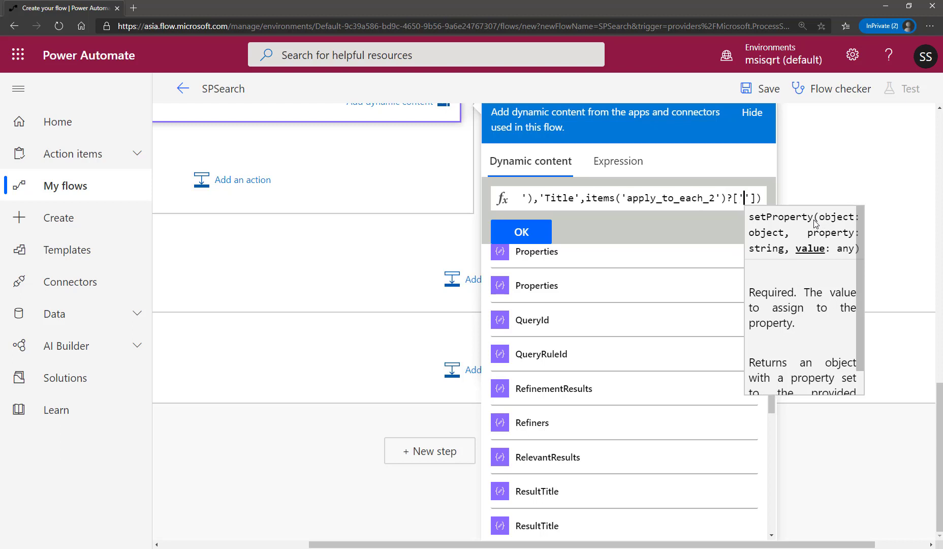
pyautogui.write('Va')
pyautogui.write('lu')
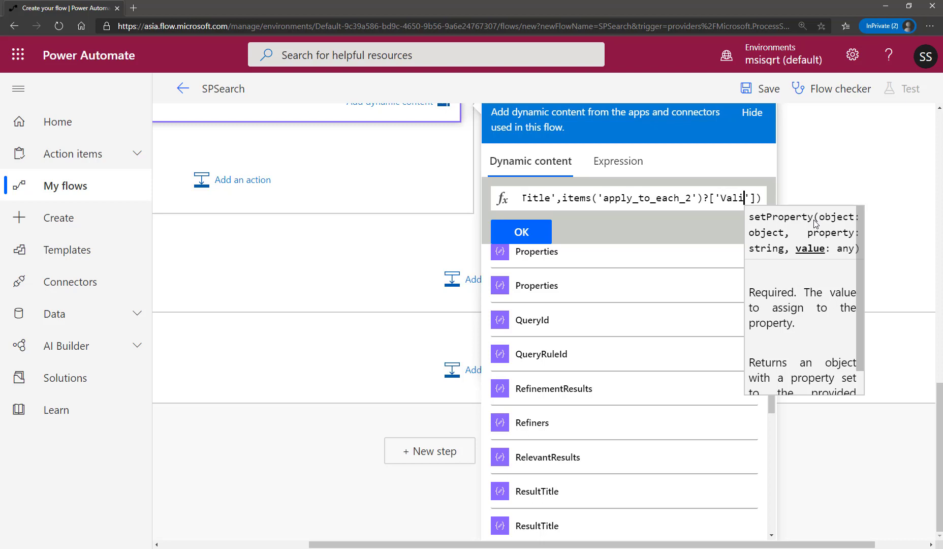
pyautogui.write('e')
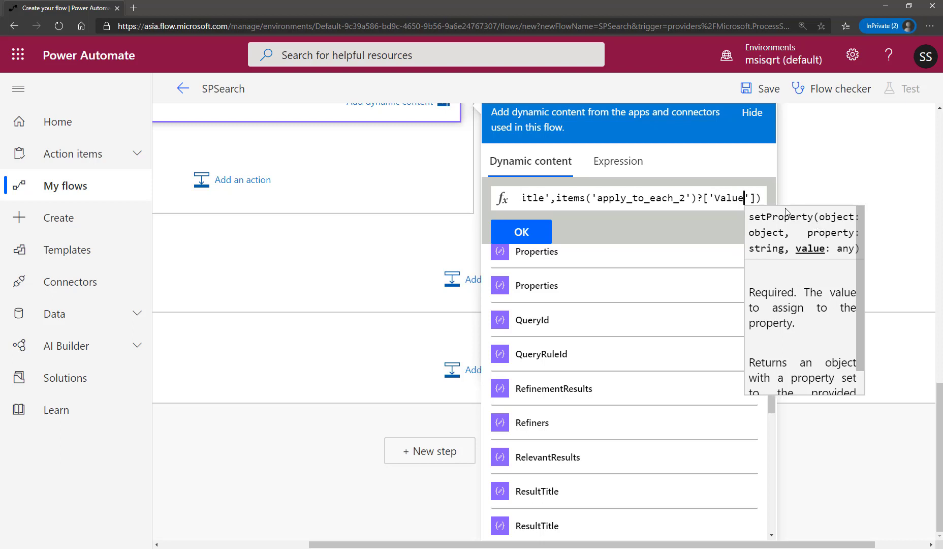
# Check the expression's loop reference against the nested Apply to each 2 loop and its Cells input.
pyautogui.click(615, 198)
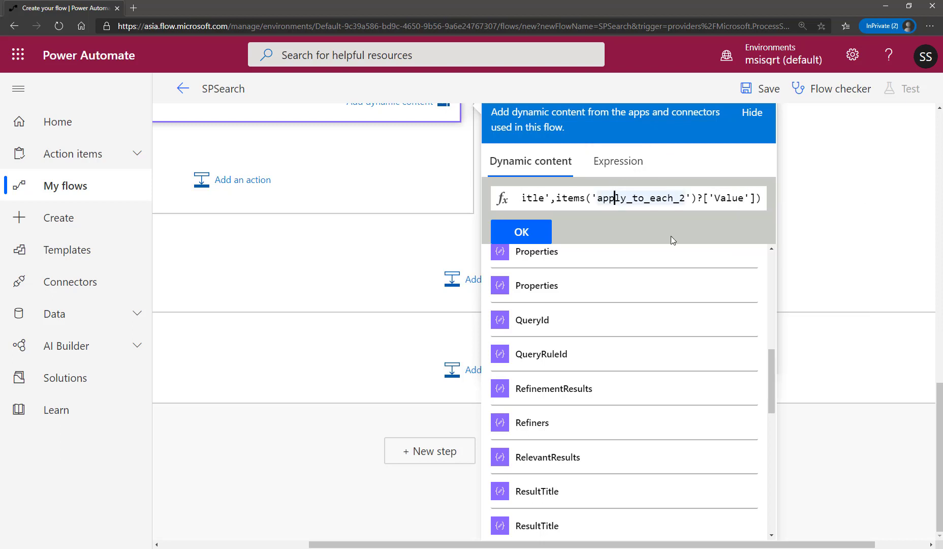
pyautogui.hotkey('ctrl', 'a')
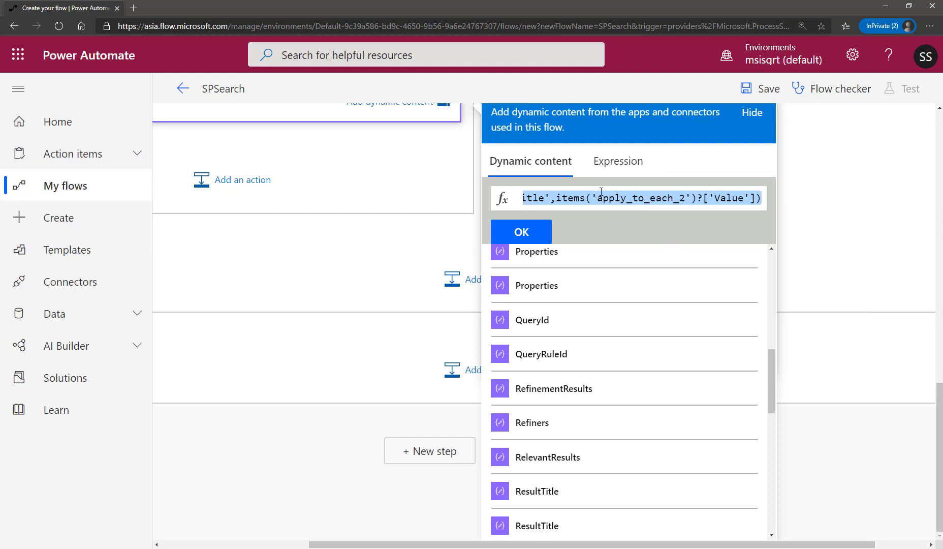
pyautogui.click(587, 201)
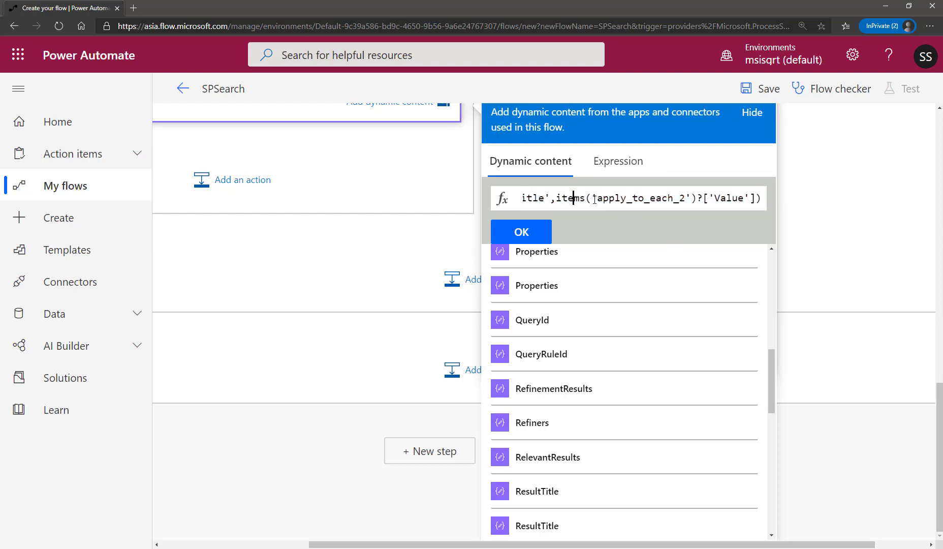
pyautogui.moveTo(583, 546); pyautogui.dragTo(460, 546)
pyautogui.scroll(7, 448, 319)
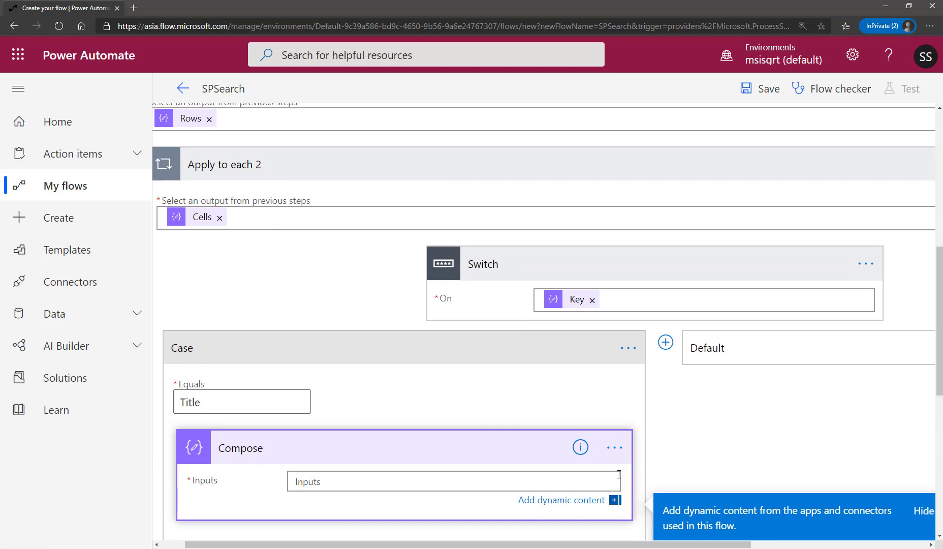
pyautogui.scroll(-6, 524, 490)
pyautogui.moveTo(503, 545); pyautogui.dragTo(660, 546)
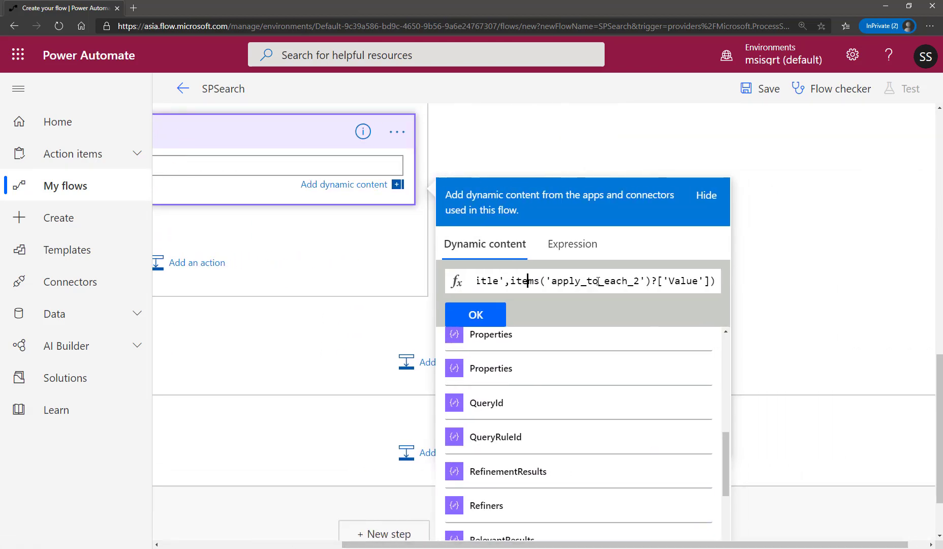
# Capitalise the loop name inside the items() function so that it reads 'Apply_to_each_2'.
pyautogui.doubleClick(553, 281)
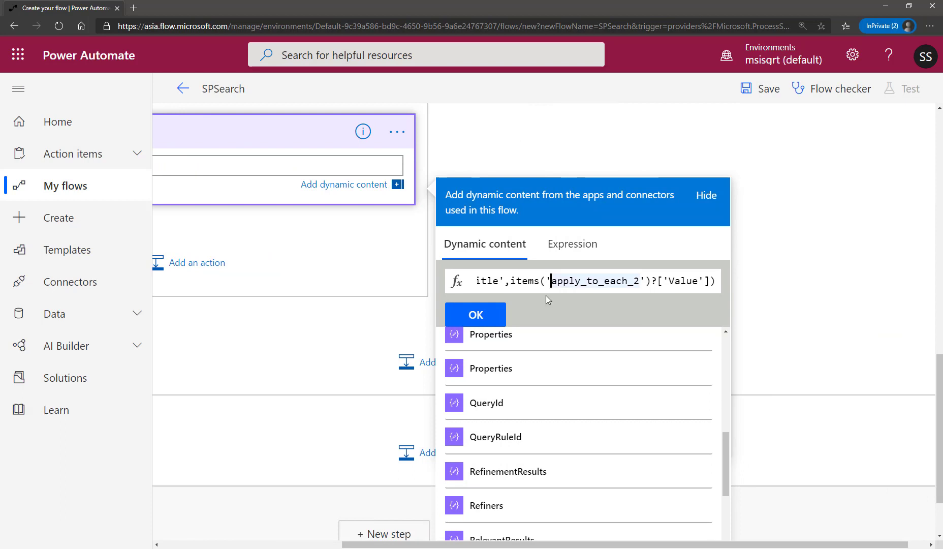
pyautogui.write('A')
pyautogui.press('Delete')
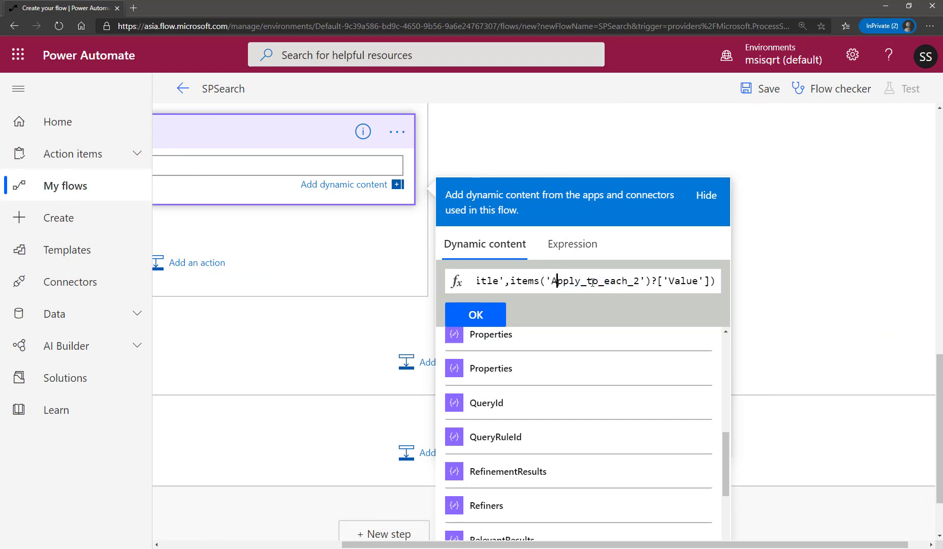
pyautogui.doubleClick(589, 282)
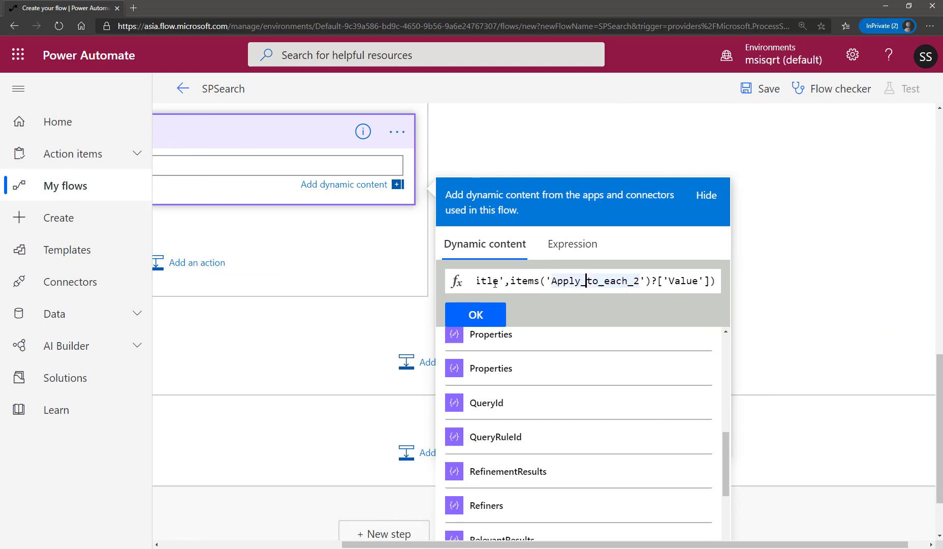
# Insert the finished setProperty expression, with items('Apply_to_each_2')?['Value'] as its last argument, as the Compose action's input.
pyautogui.moveTo(373, 545); pyautogui.dragTo(331, 545)
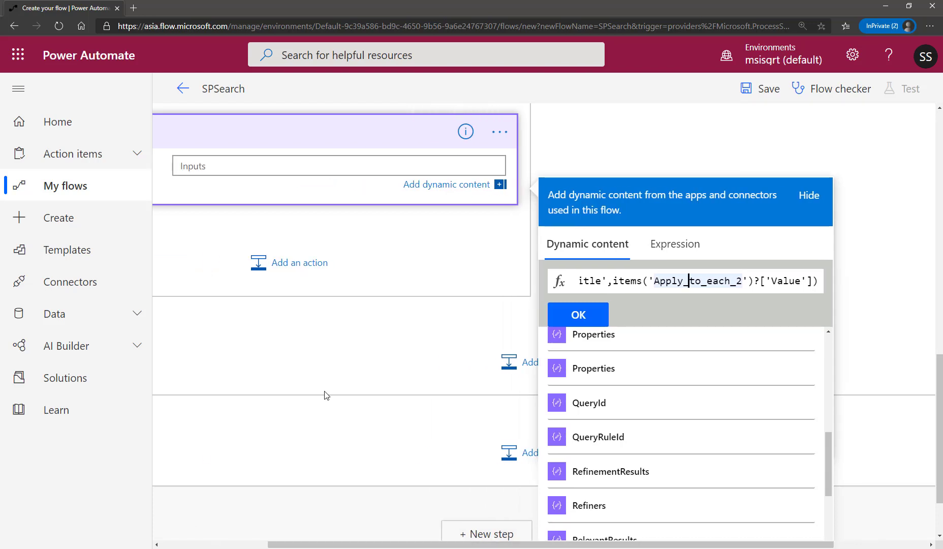
pyautogui.scroll(8, 326, 394)
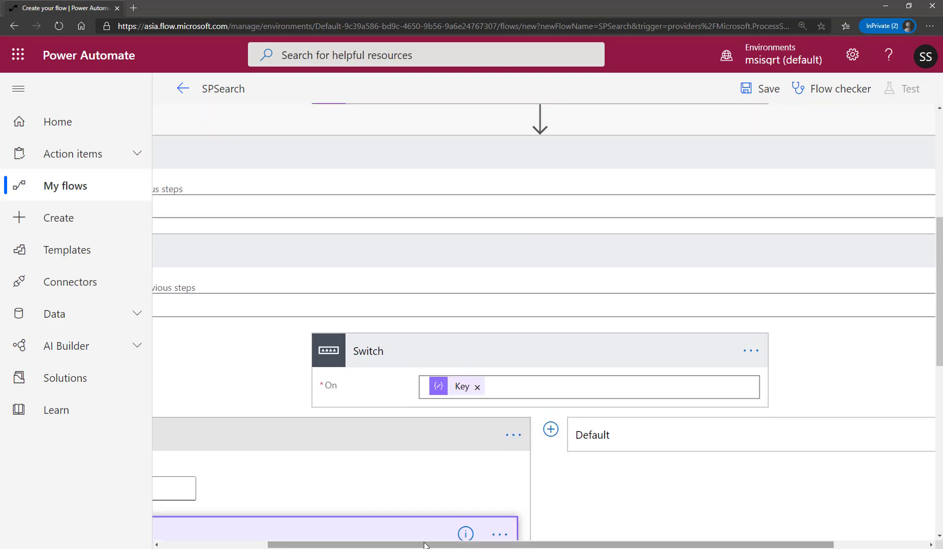
pyautogui.moveTo(426, 545); pyautogui.dragTo(533, 546)
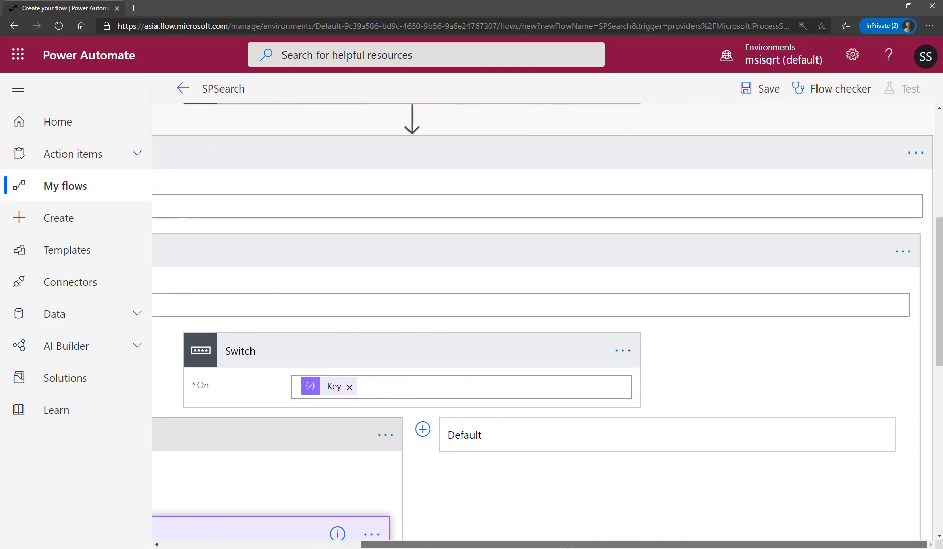
pyautogui.scroll(-8, 645, 478)
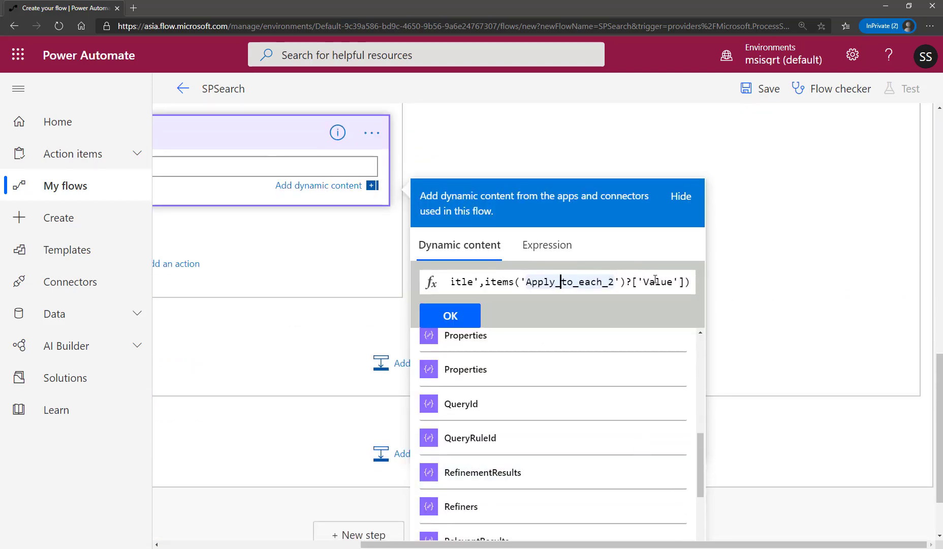
pyautogui.doubleClick(655, 281)
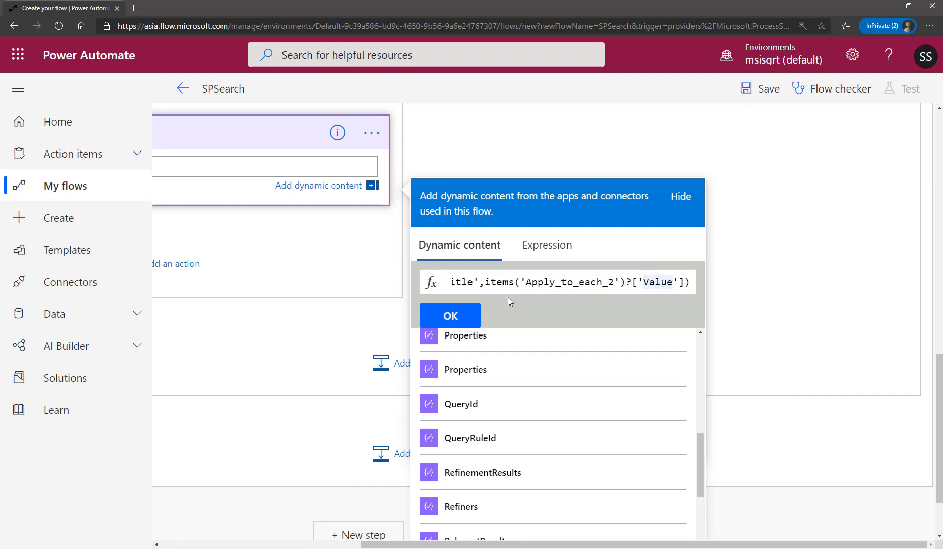
pyautogui.hotkey('ctrl', 'a')
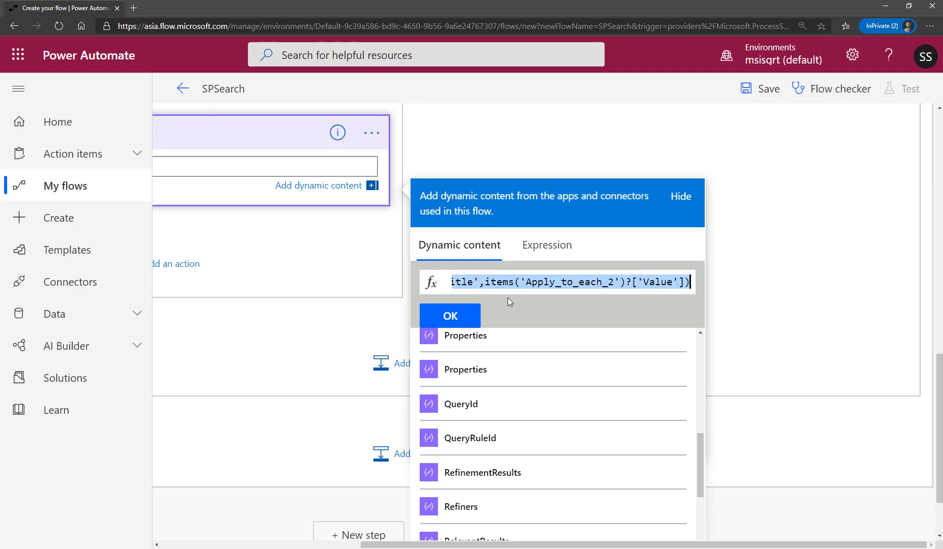
pyautogui.click(467, 320)
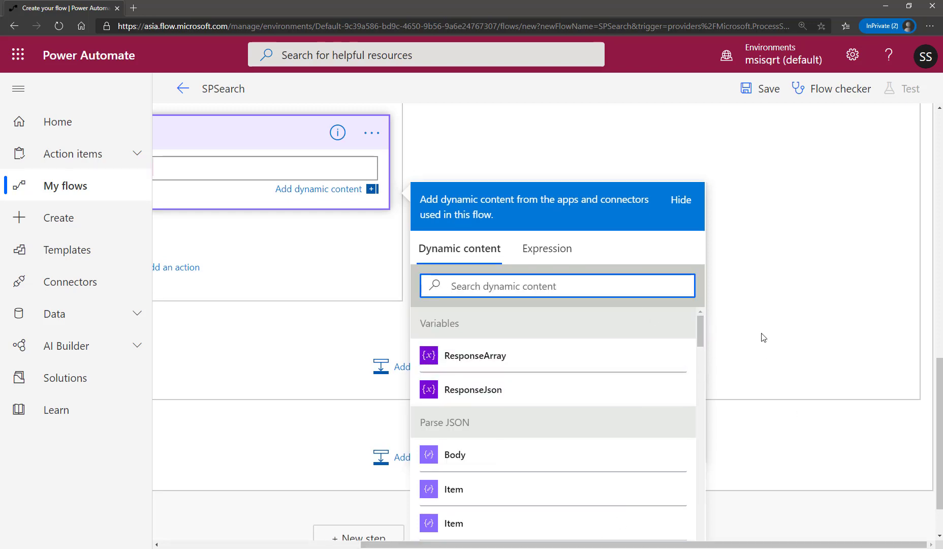
pyautogui.click(765, 352)
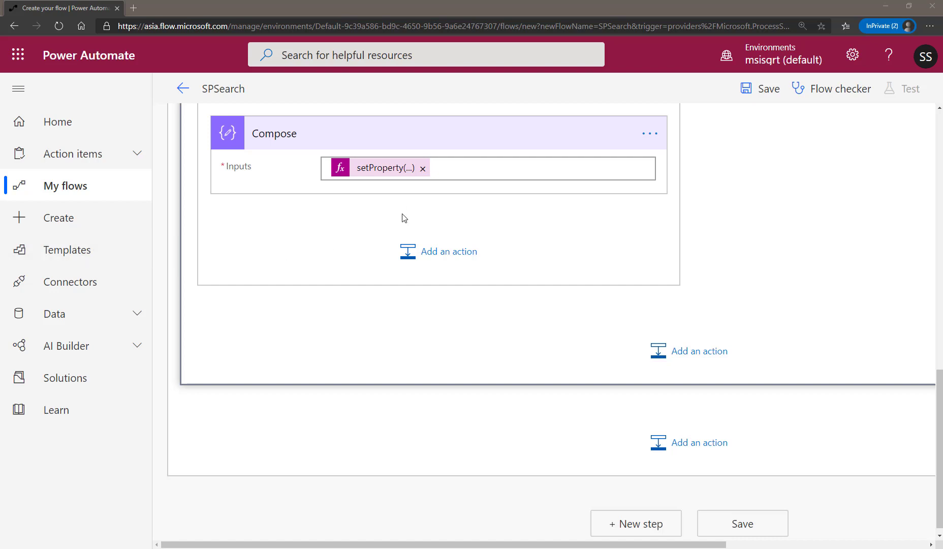
# Add a Set variable action after Compose in the Title case.
pyautogui.click(425, 257)
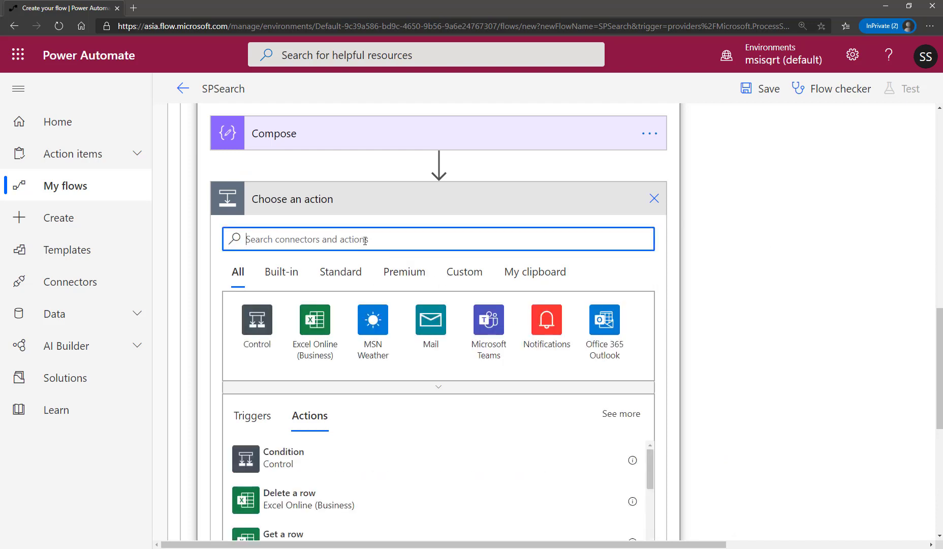
pyautogui.write('set v')
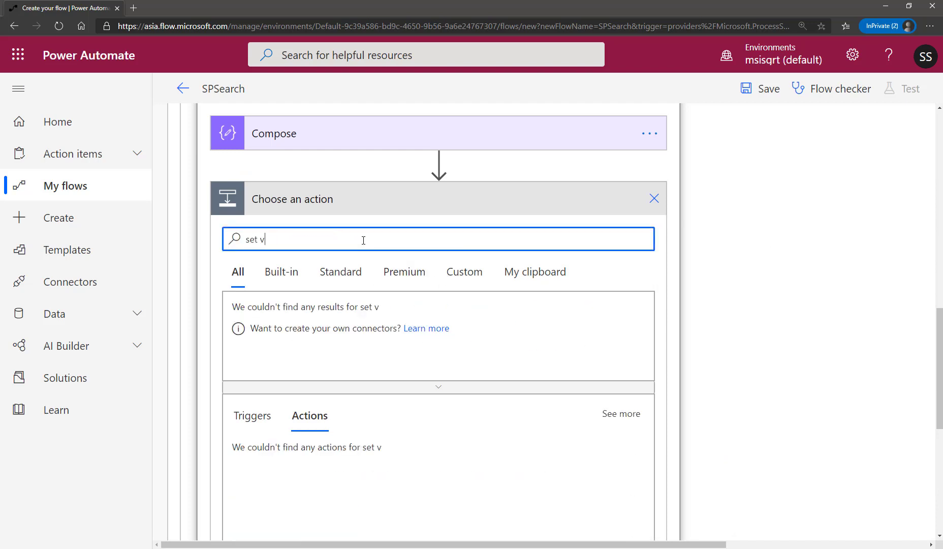
pyautogui.write('ariab')
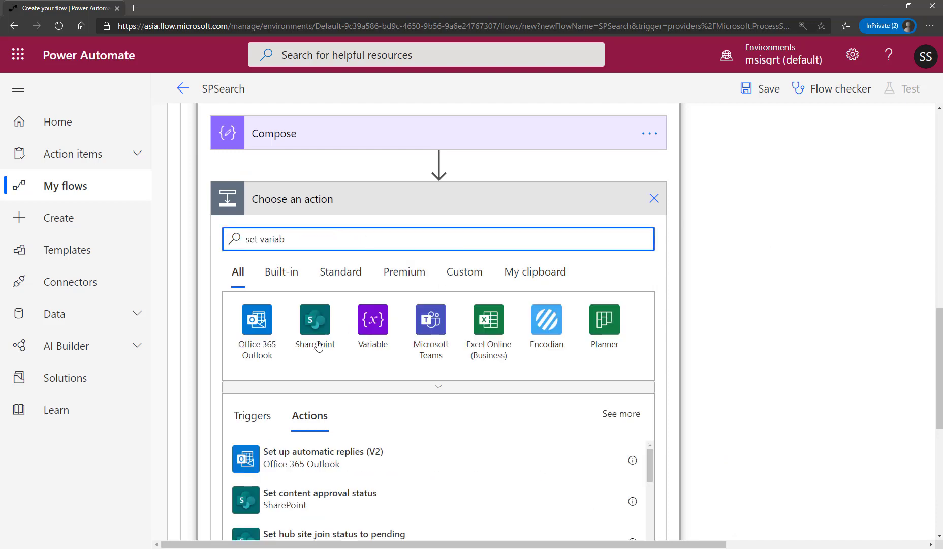
pyautogui.scroll(-3, 396, 356)
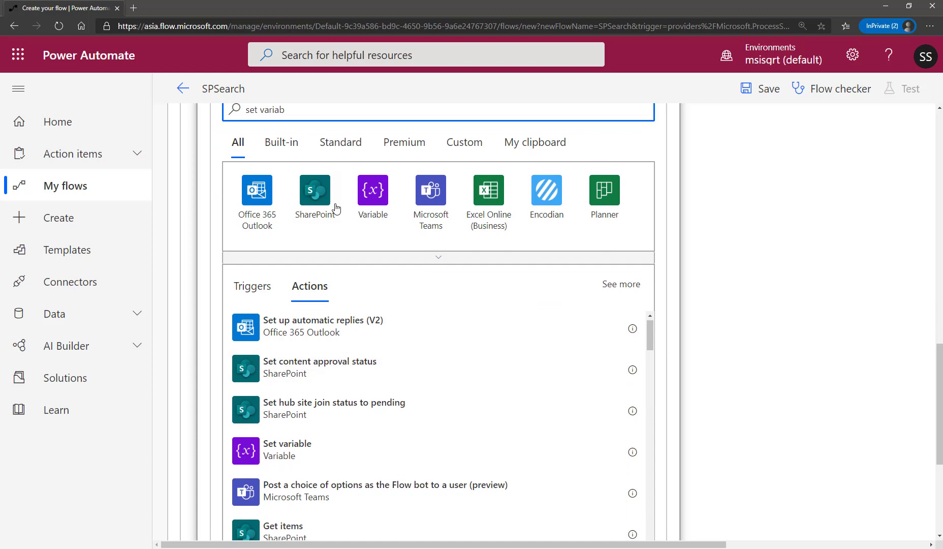
pyautogui.click(294, 456)
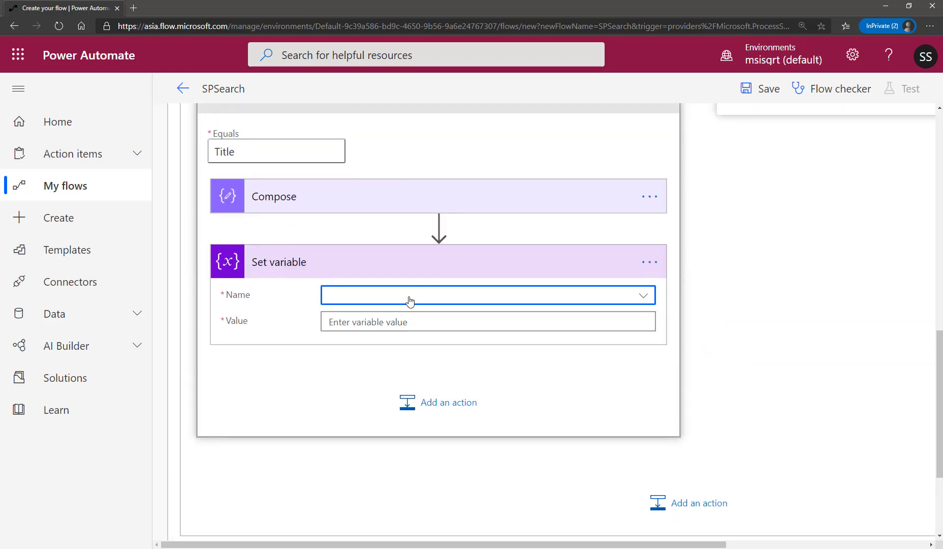
# Configure the Set variable action to assign the Compose Outputs to the ResponseJson variable.
pyautogui.click(400, 297)
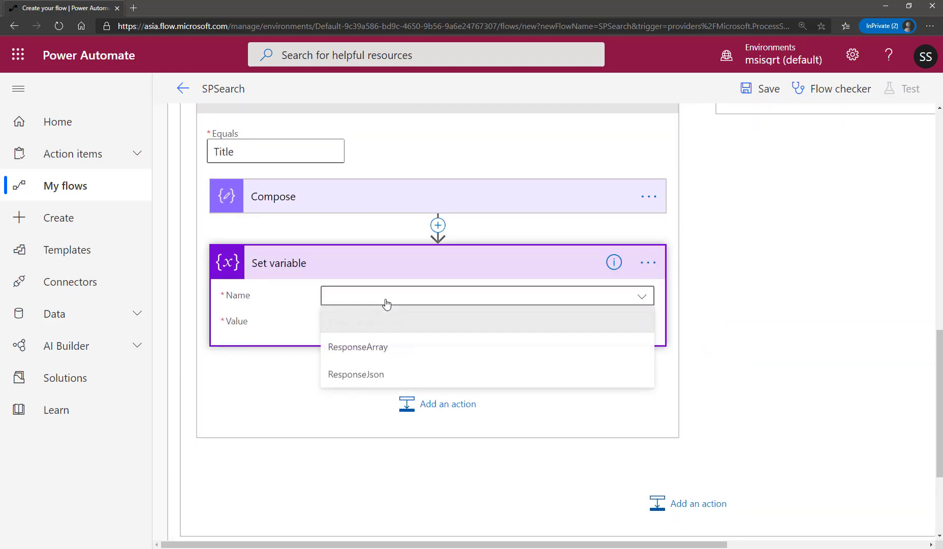
pyautogui.click(370, 376)
pyautogui.click(376, 322)
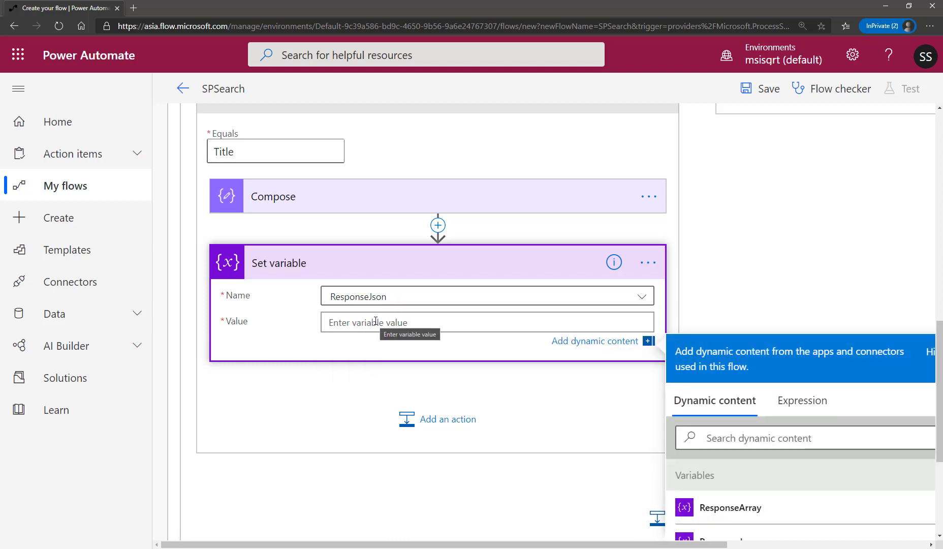
pyautogui.scroll(-2, 781, 468)
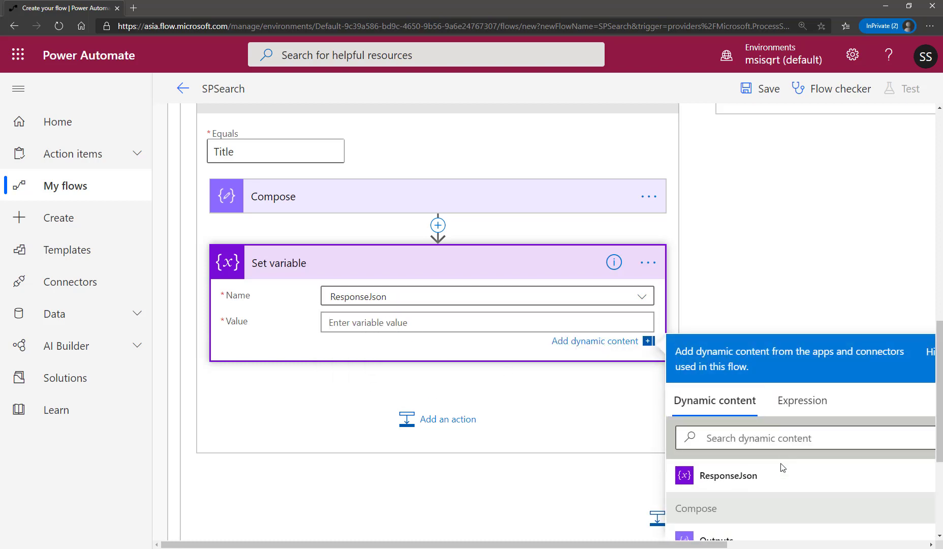
pyautogui.scroll(-1, 781, 467)
pyautogui.click(778, 428)
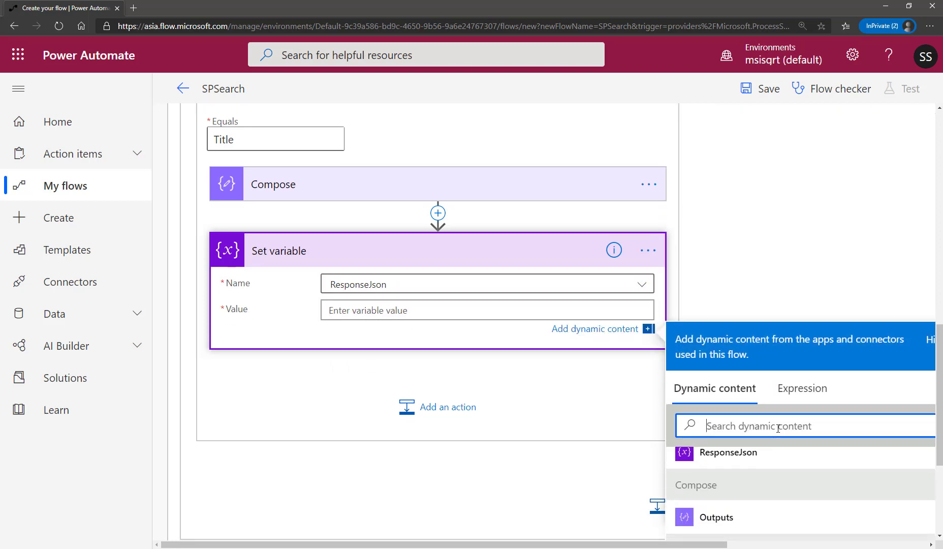
pyautogui.click(732, 518)
pyautogui.click(741, 258)
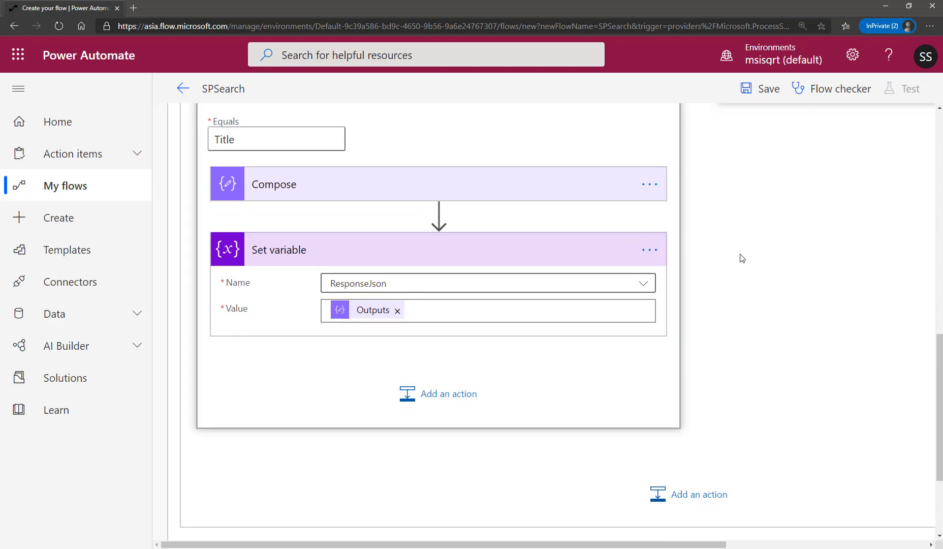
# Review the Title case's Compose expression and Set variable settings, and collapse both actions.
pyautogui.scroll(2, 738, 255)
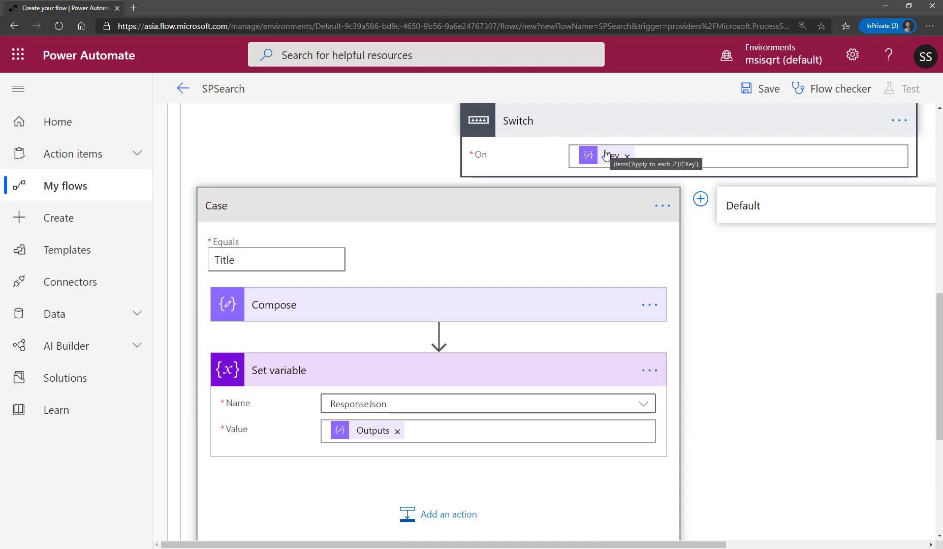
pyautogui.click(358, 316)
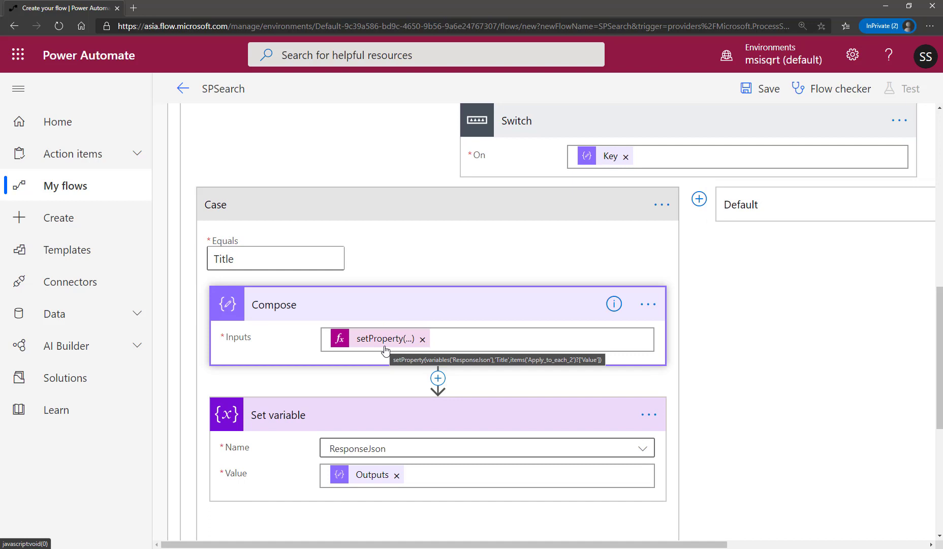
pyautogui.scroll(-2, 381, 400)
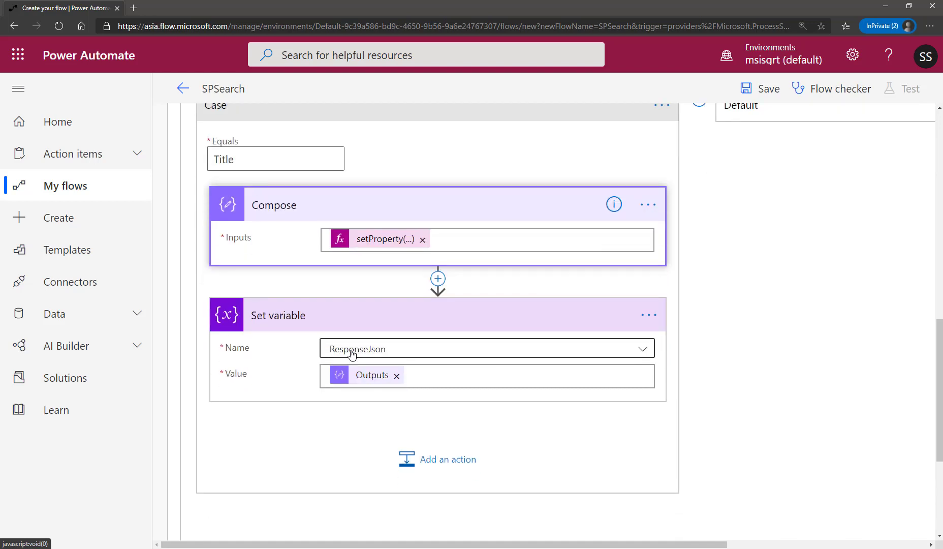
pyautogui.click(439, 316)
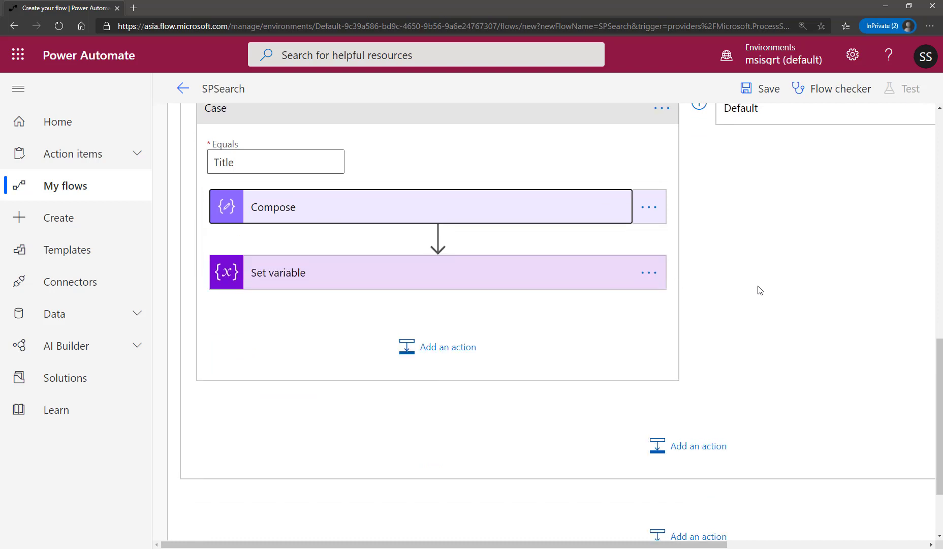
# Add a second case to the Switch, between the Title case and Default.
pyautogui.scroll(3, 583, 304)
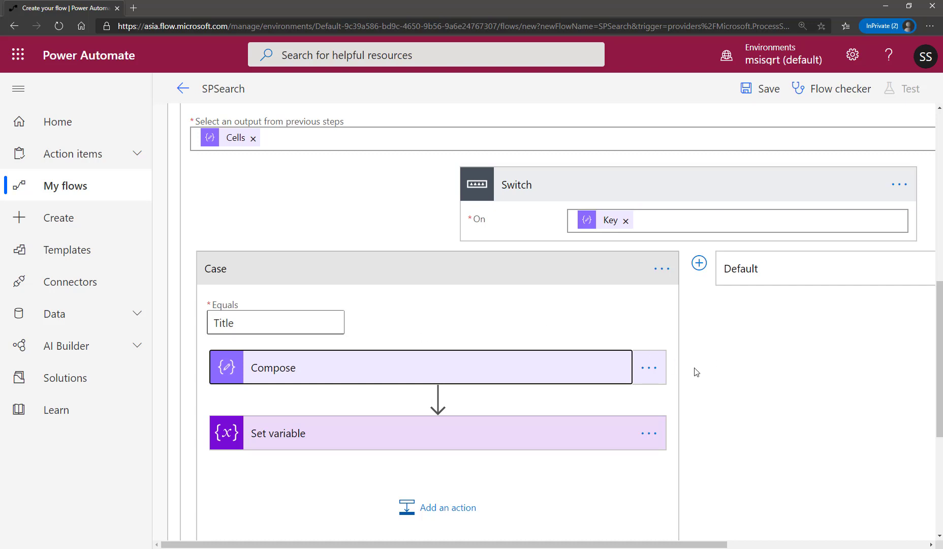
pyautogui.moveTo(600, 544); pyautogui.dragTo(660, 544)
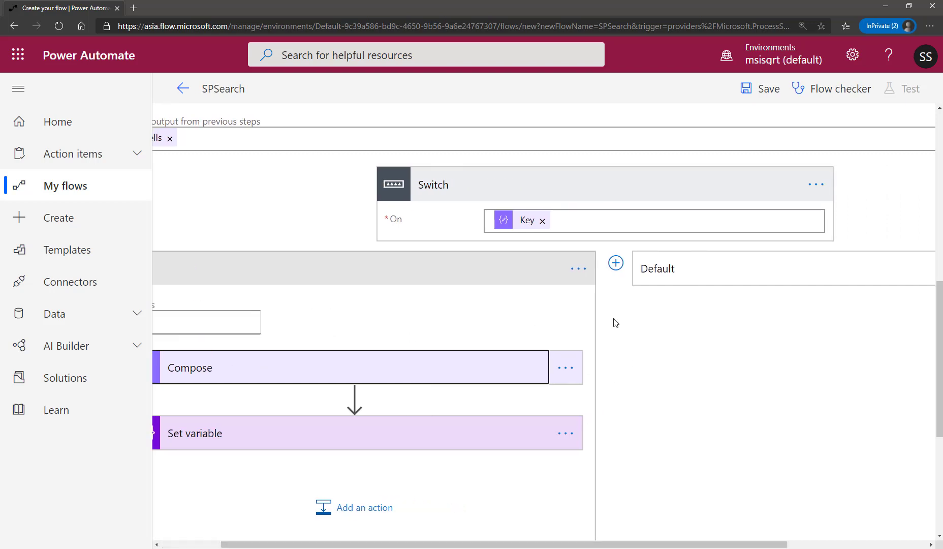
pyautogui.click(616, 265)
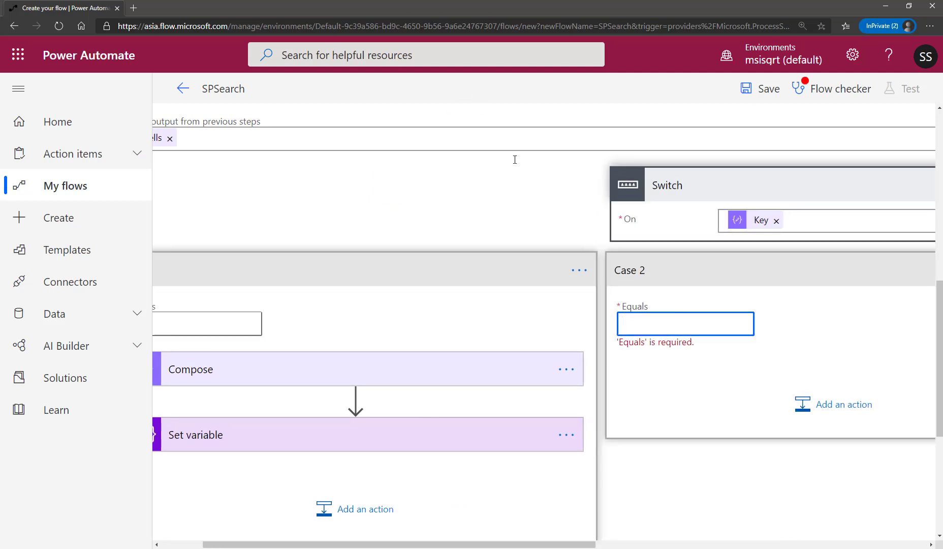
# Check the property names defined in the ResponseJson Var action's initial object value.
pyautogui.scroll(15, 690, 229)
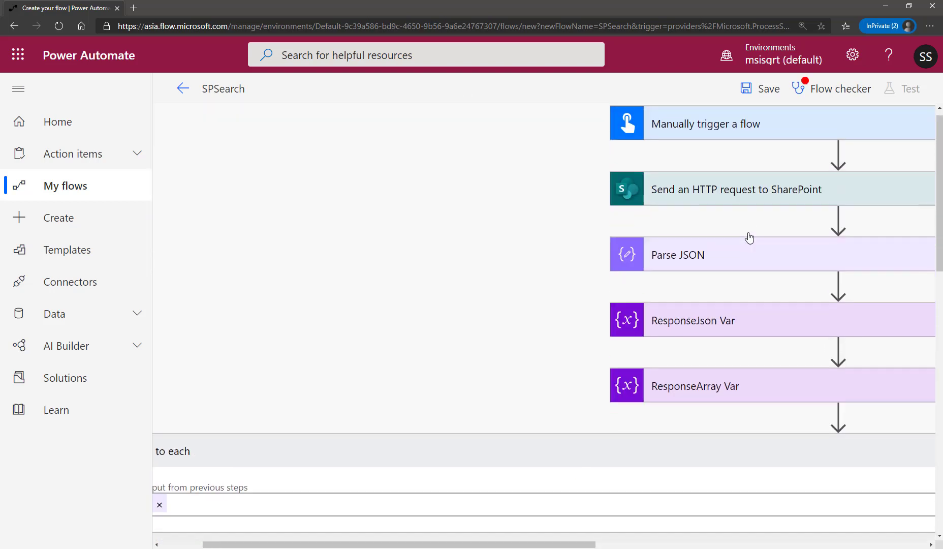
pyautogui.moveTo(579, 546); pyautogui.dragTo(766, 547)
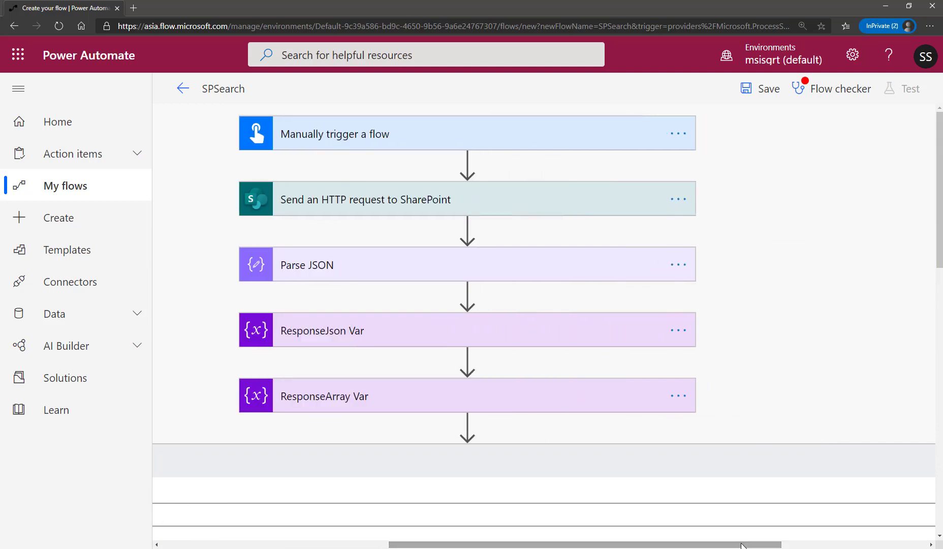
pyautogui.click(618, 320)
pyautogui.scroll(-3, 589, 320)
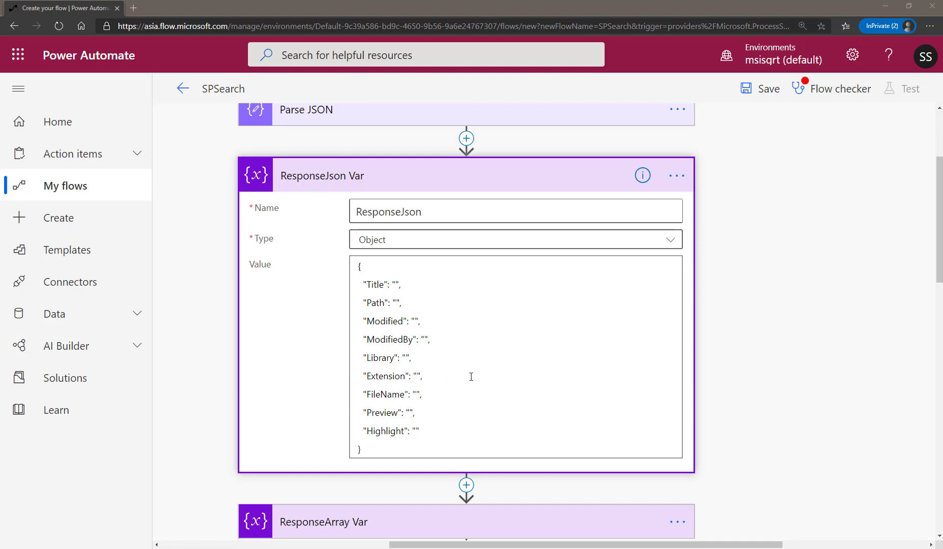
pyautogui.click(448, 185)
# Set the Equals value of Case 2 to Path.
pyautogui.scroll(-4, 748, 385)
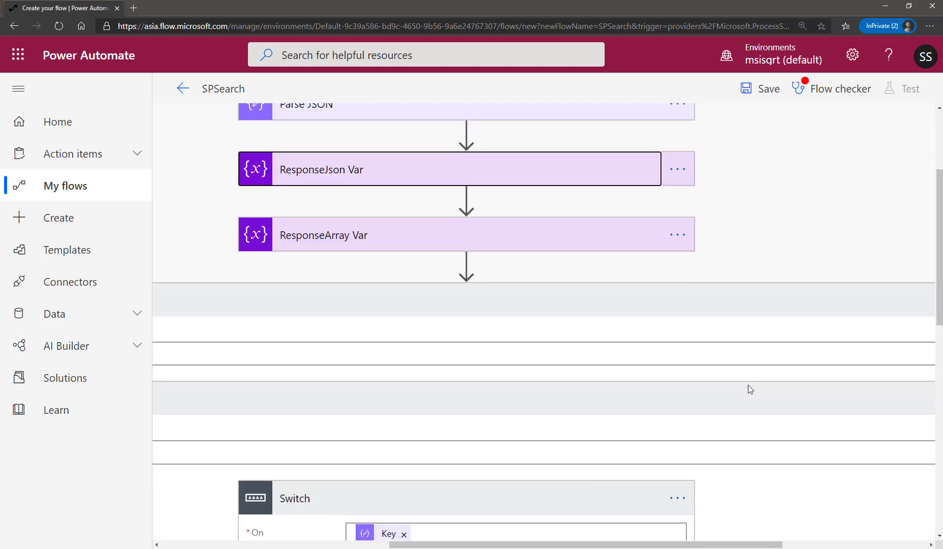
pyautogui.scroll(-3, 748, 388)
pyautogui.click(305, 300)
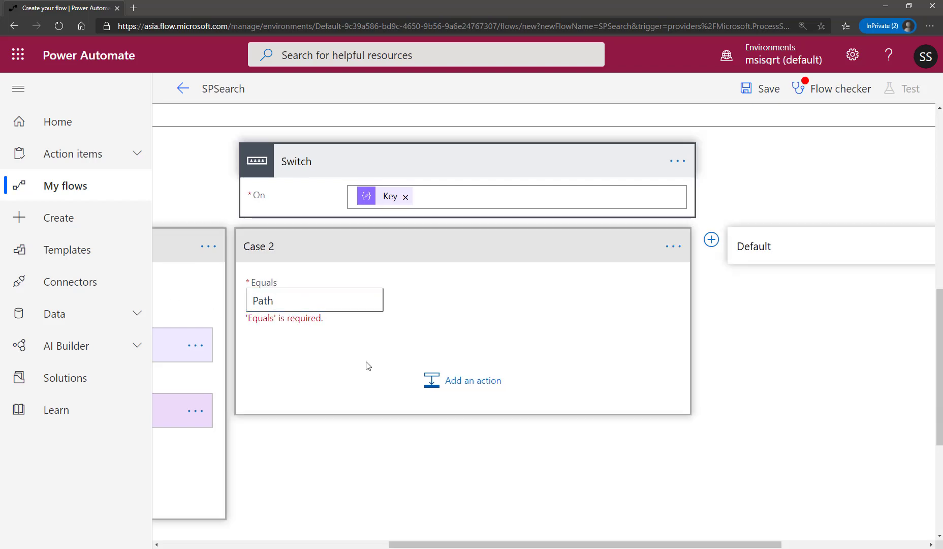
# Add a Data Operation Compose action inside Case 2 of the Switch.
pyautogui.click(482, 378)
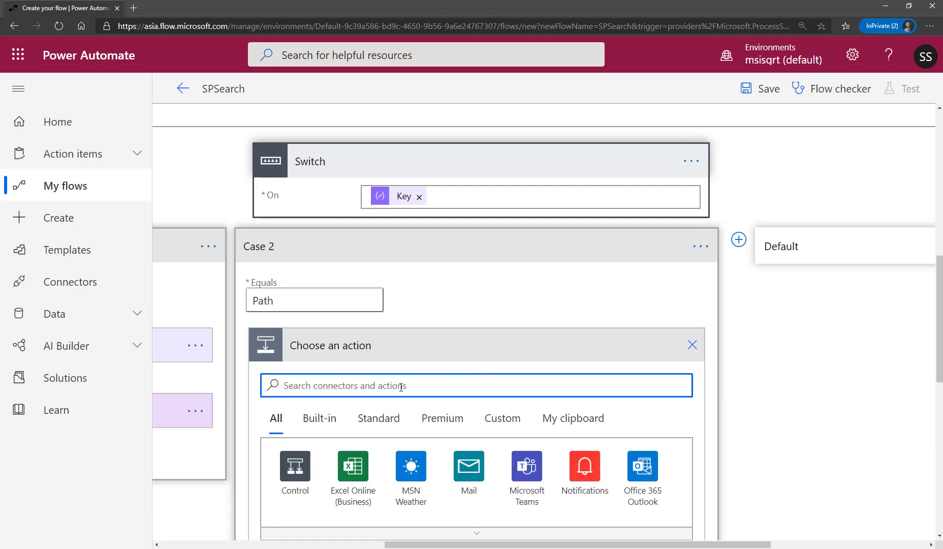
pyautogui.write('compose')
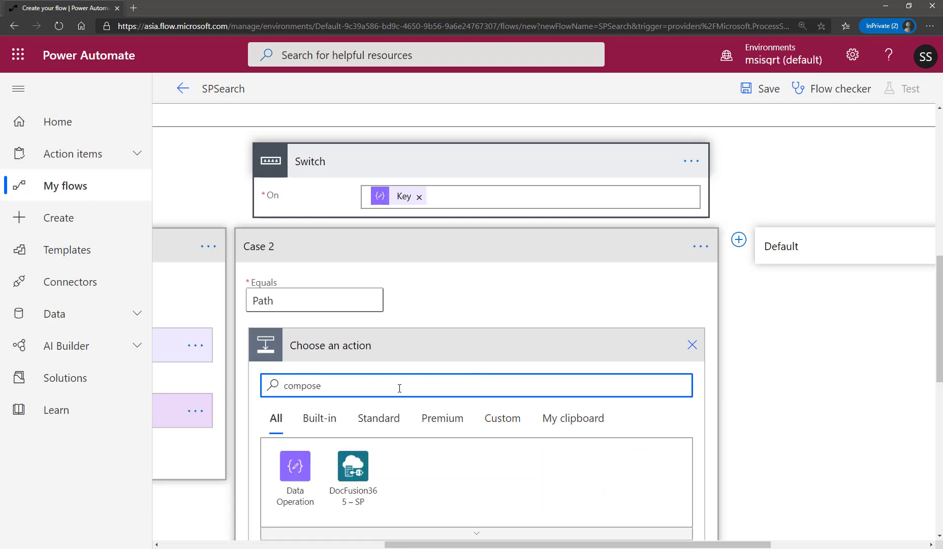
pyautogui.click(297, 474)
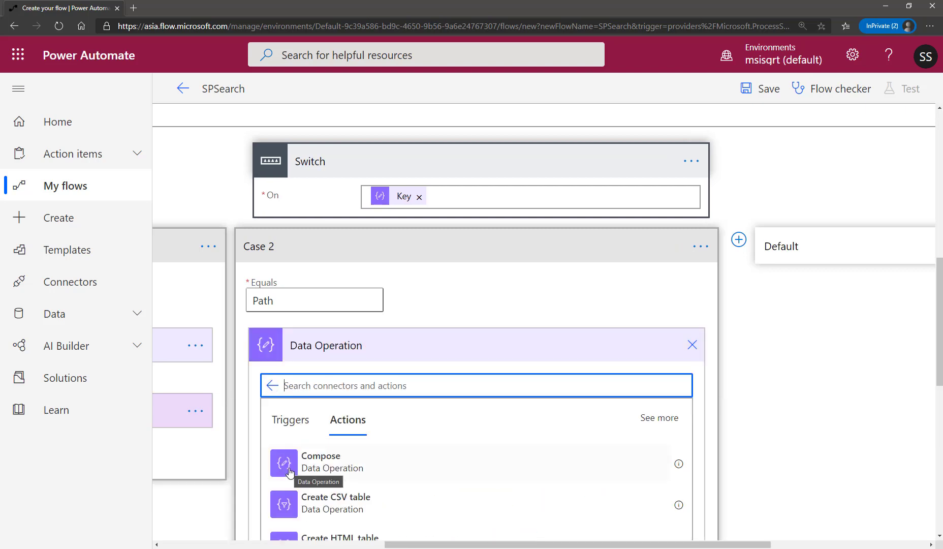
pyautogui.click(377, 476)
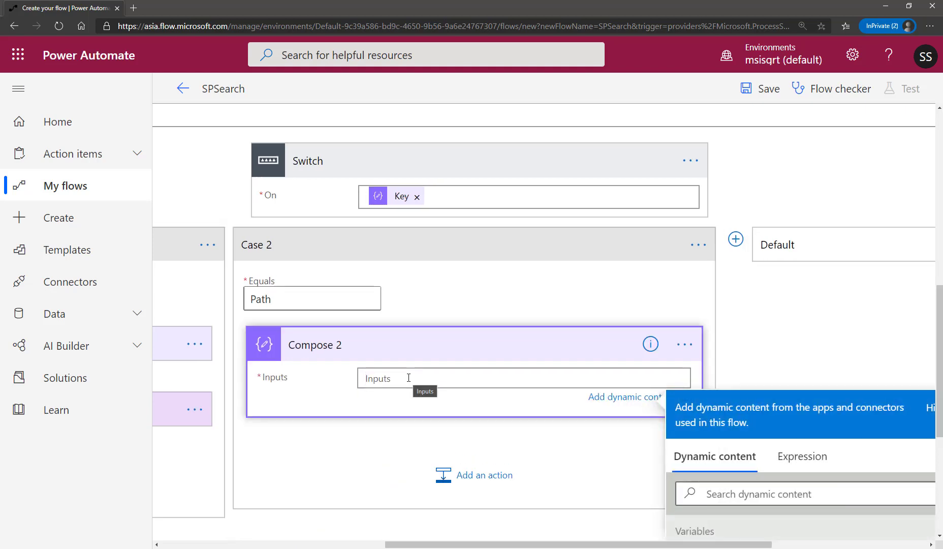
# Set the Case 2 Compose input to the expression setProperty(variables('ResponseJson'),'Path',items('Apply_to_each_2')?['Value']).
pyautogui.click(801, 456)
pyautogui.moveTo(658, 544); pyautogui.dragTo(812, 544)
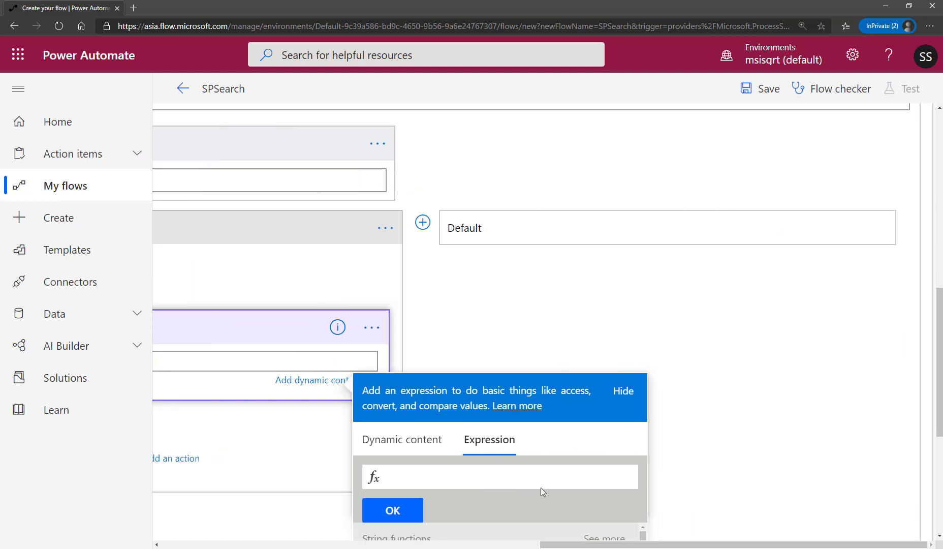
pyautogui.hotkey('ctrl', 'v')
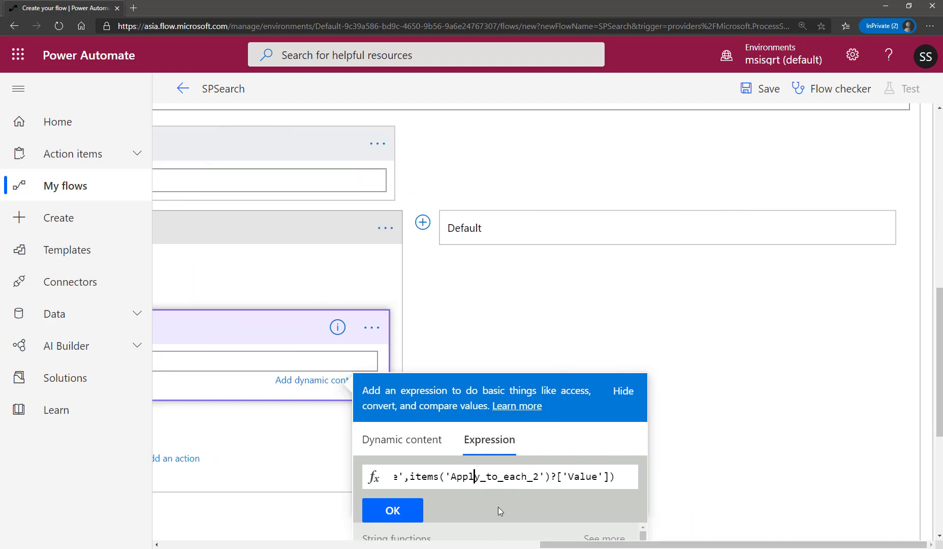
pyautogui.press('Left')
pyautogui.press('Left')
pyautogui.press('Left')
pyautogui.press('Left')
pyautogui.press('Left')
pyautogui.press('Left')
pyautogui.press('Left')
pyautogui.press('Left')
pyautogui.press('Left')
pyautogui.press('Left')
pyautogui.press('Left')
pyautogui.press('Left')
pyautogui.press('Left')
pyautogui.press('Left')
pyautogui.press('Left')
pyautogui.press('Left')
pyautogui.press('Left')
pyautogui.press('Left')
pyautogui.press('Left')
pyautogui.press('Left')
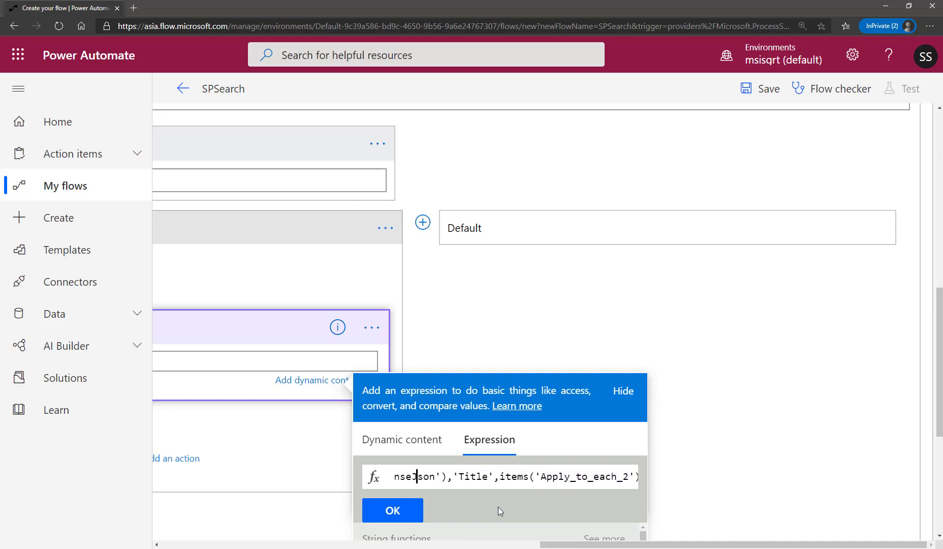
pyautogui.doubleClick(473, 476)
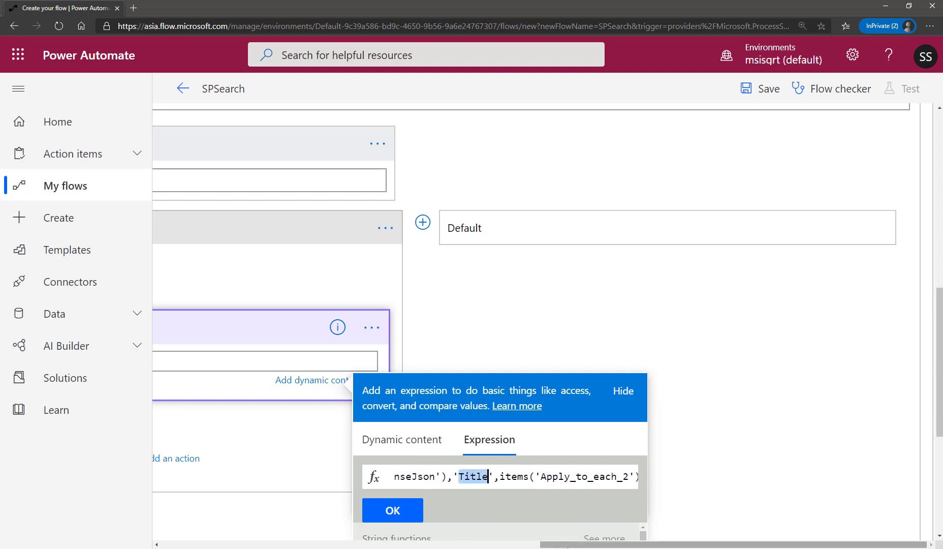
pyautogui.write('Path')
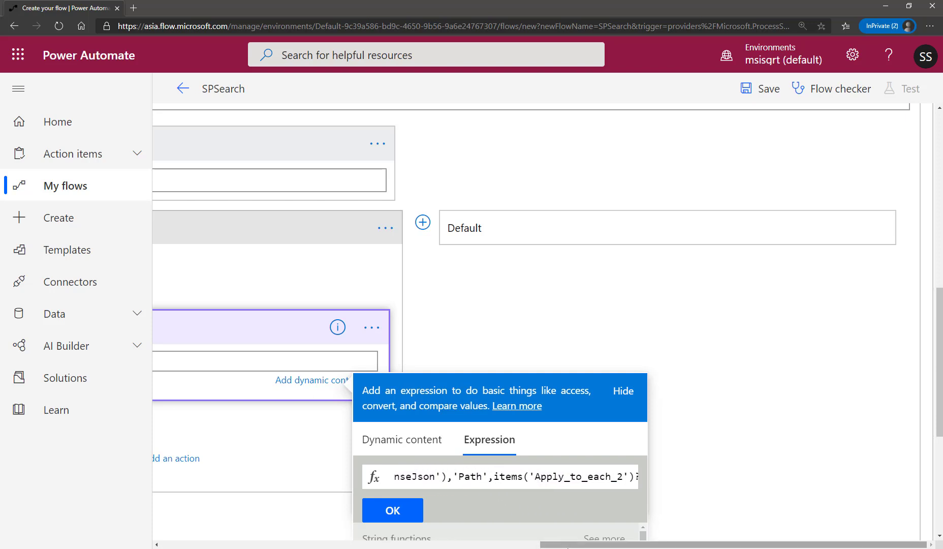
pyautogui.click(392, 510)
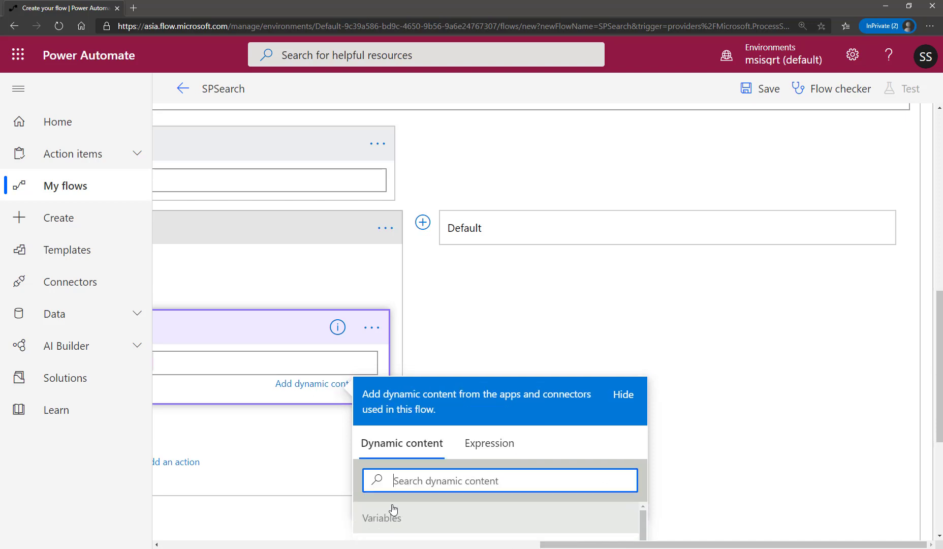
pyautogui.click(504, 339)
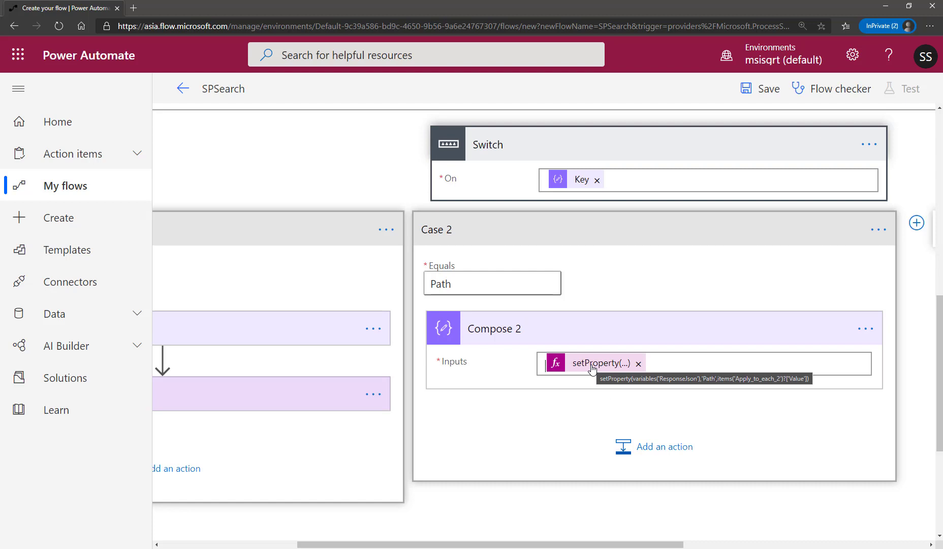
# Add a Set variable action after the Compose action in Case 2.
pyautogui.click(637, 457)
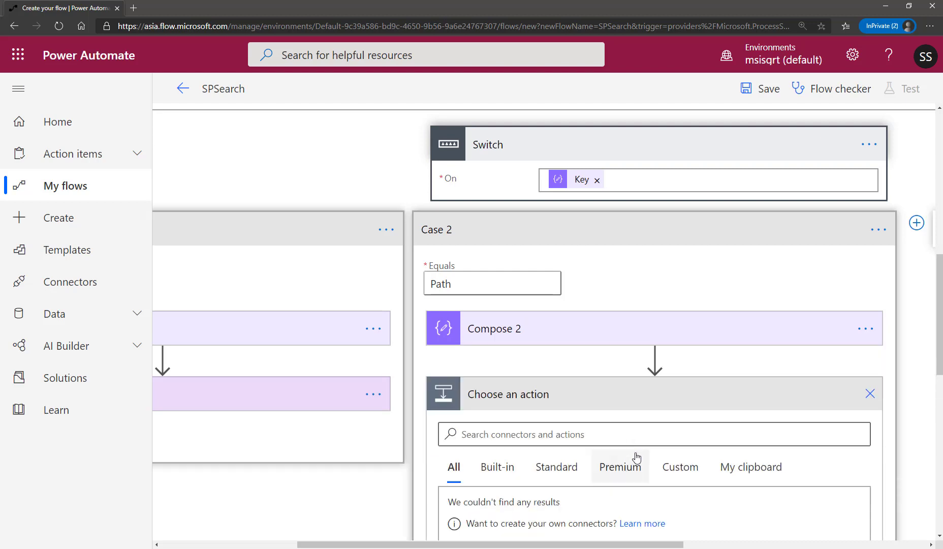
pyautogui.write('set ')
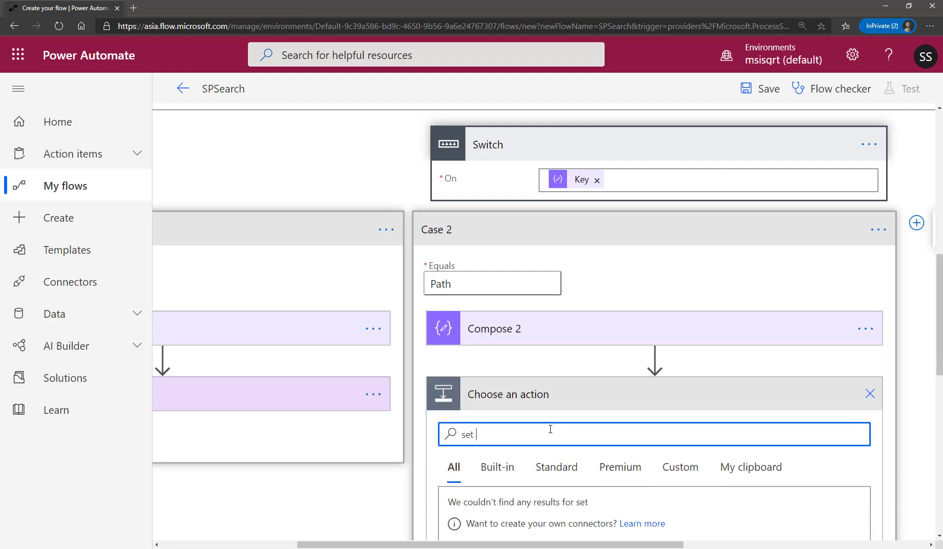
pyautogui.write('variable')
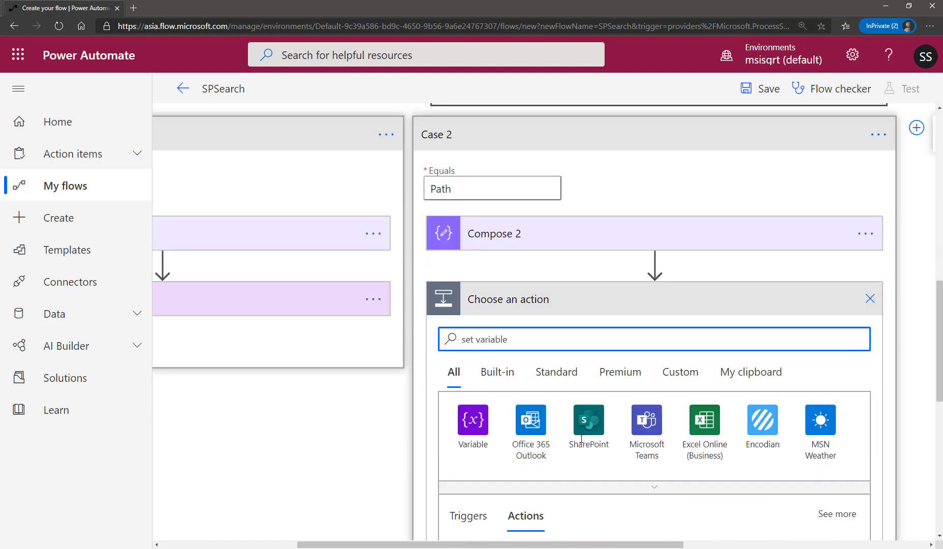
pyautogui.scroll(-4, 559, 406)
pyautogui.click(617, 443)
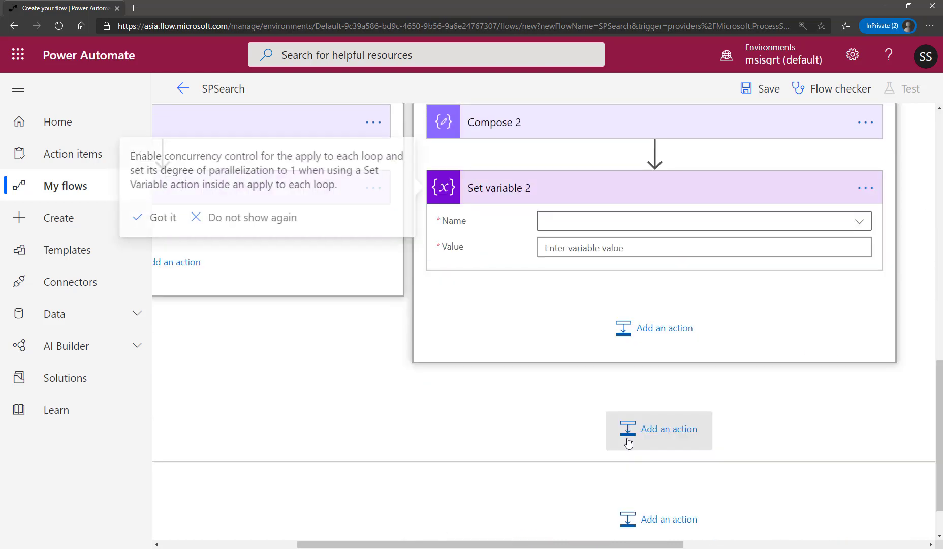
# Configure Set variable 2 with ResponseJson as its Name and the Compose 2 Outputs as its Value.
pyautogui.click(596, 221)
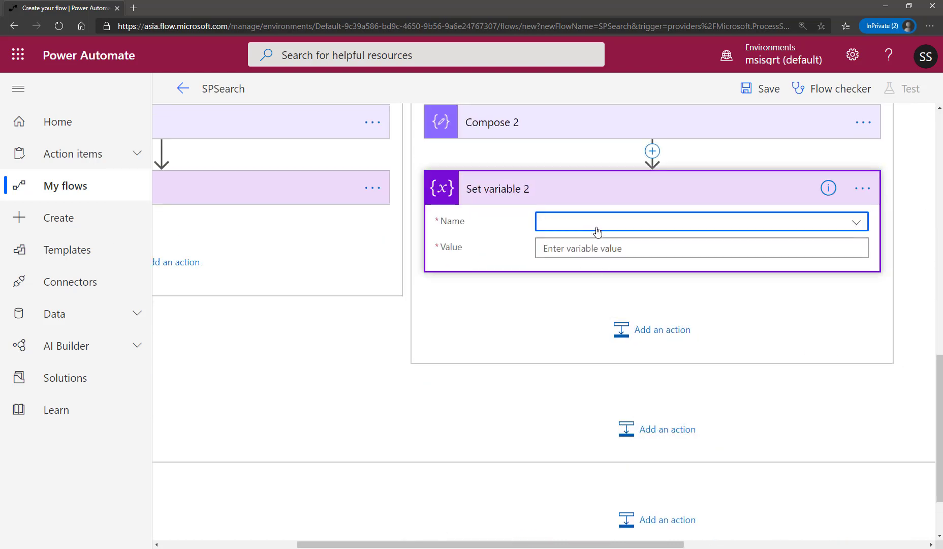
pyautogui.click(594, 299)
pyautogui.click(611, 251)
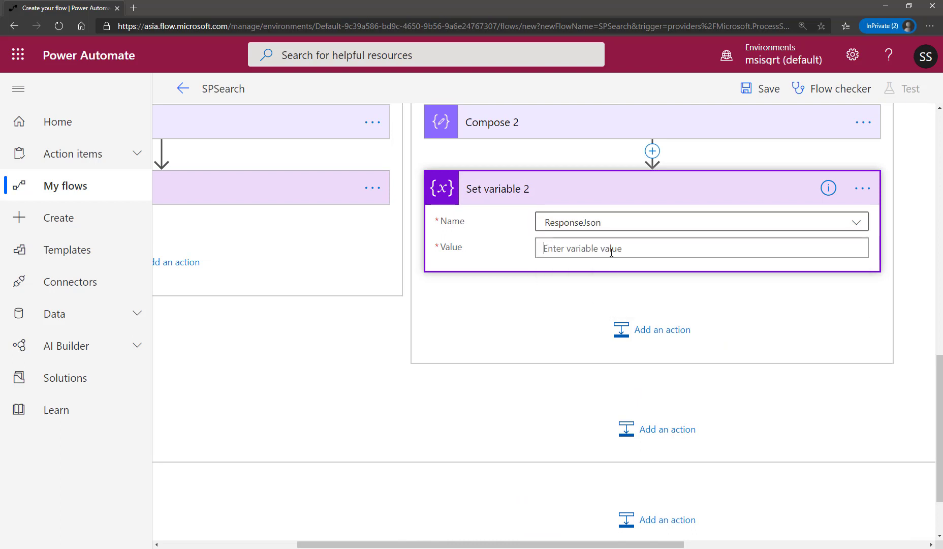
pyautogui.scroll(-2, 778, 508)
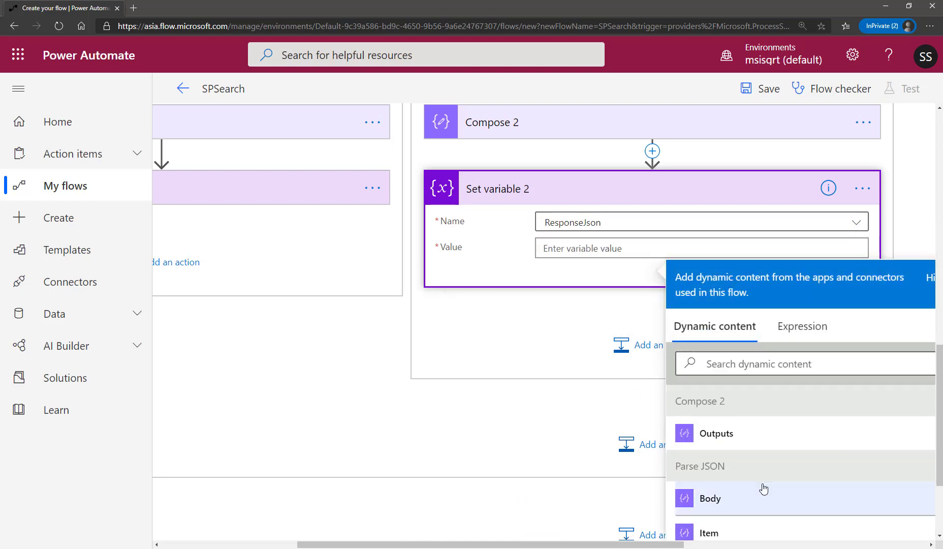
pyautogui.click(735, 439)
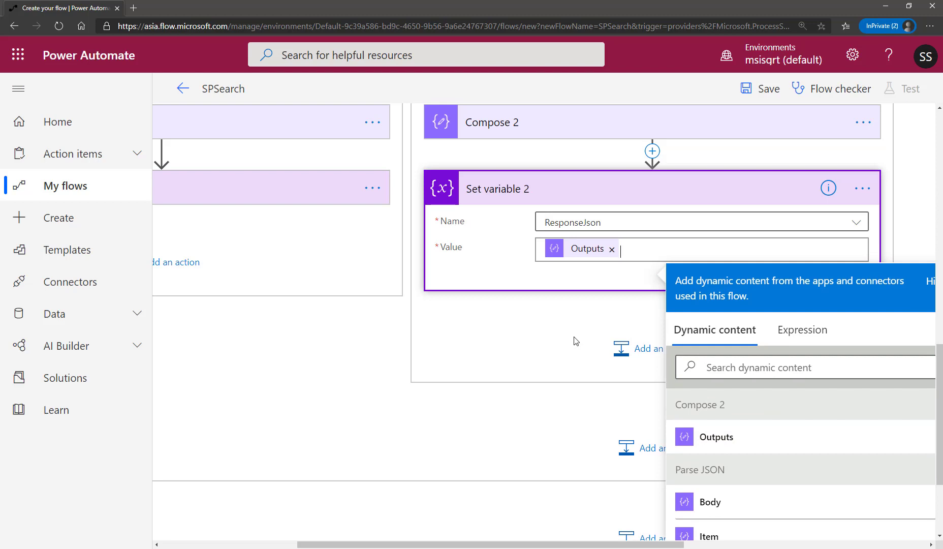
pyautogui.click(600, 339)
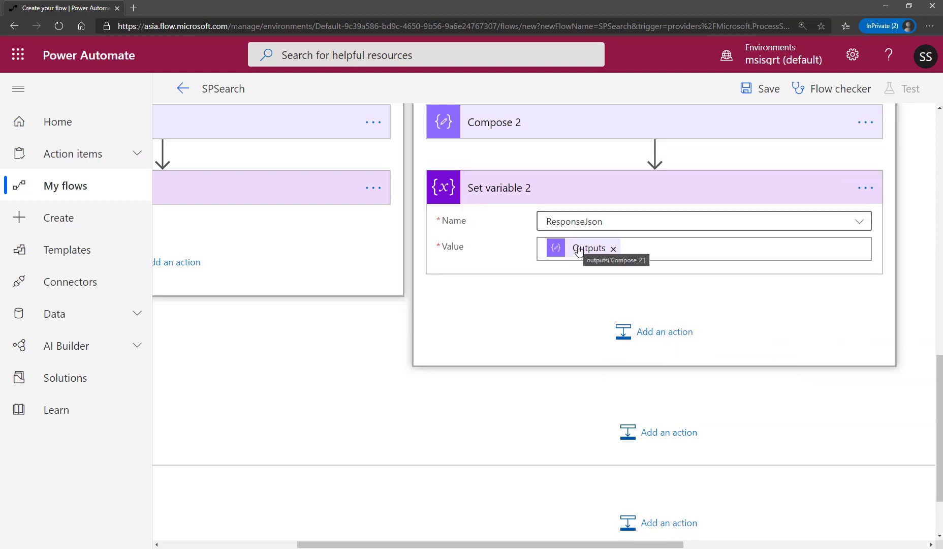
# Collapse Set variable 2, Case 2, the Switch and the inner Apply to each 2 loop.
pyautogui.click(710, 195)
pyautogui.scroll(3, 570, 230)
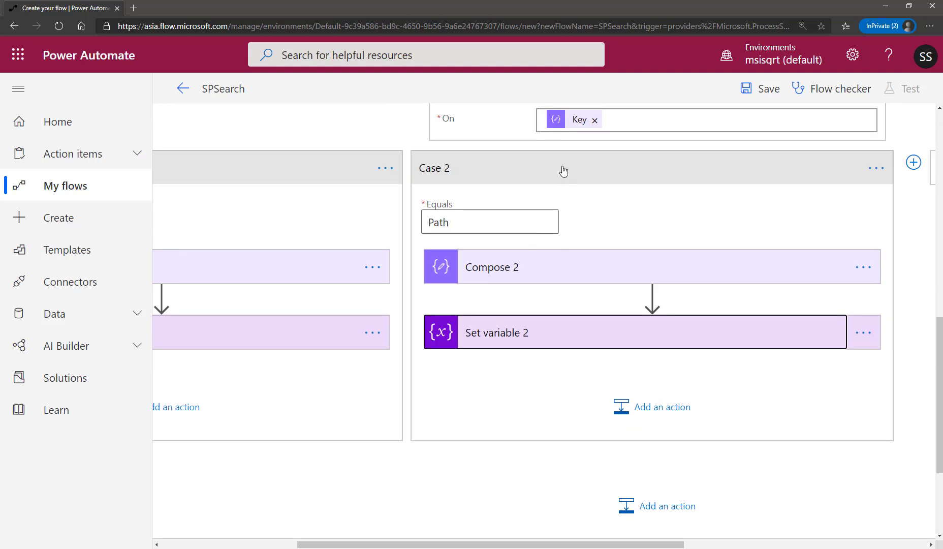
pyautogui.click(734, 194)
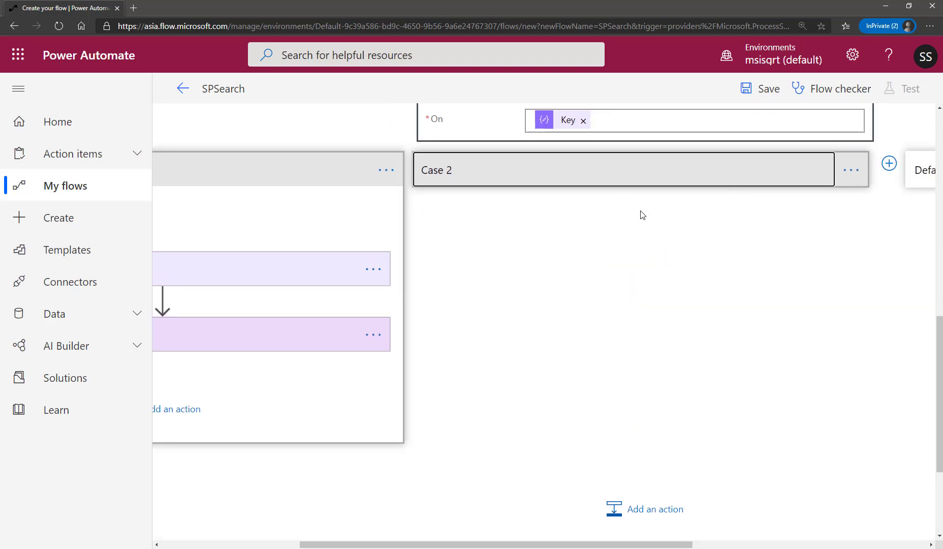
pyautogui.scroll(10, 643, 213)
pyautogui.scroll(-8, 695, 299)
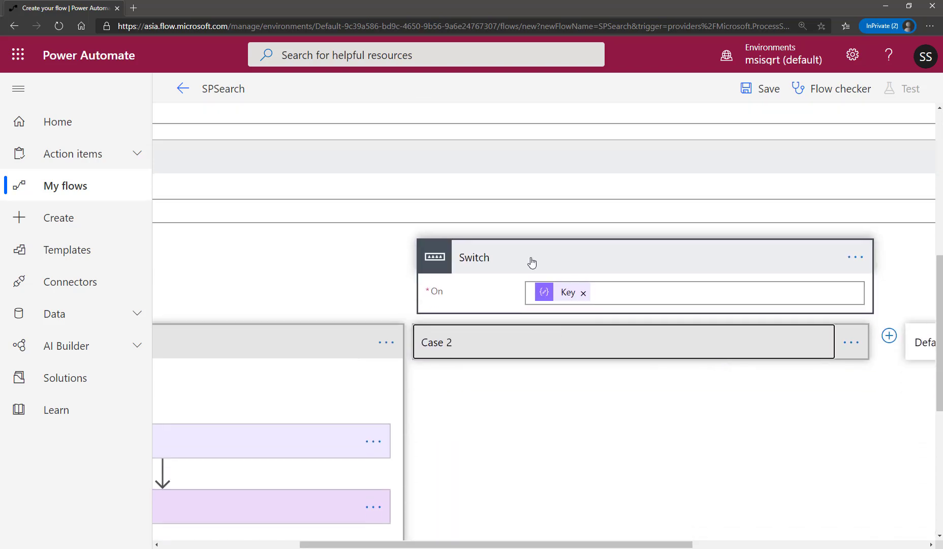
pyautogui.click(531, 262)
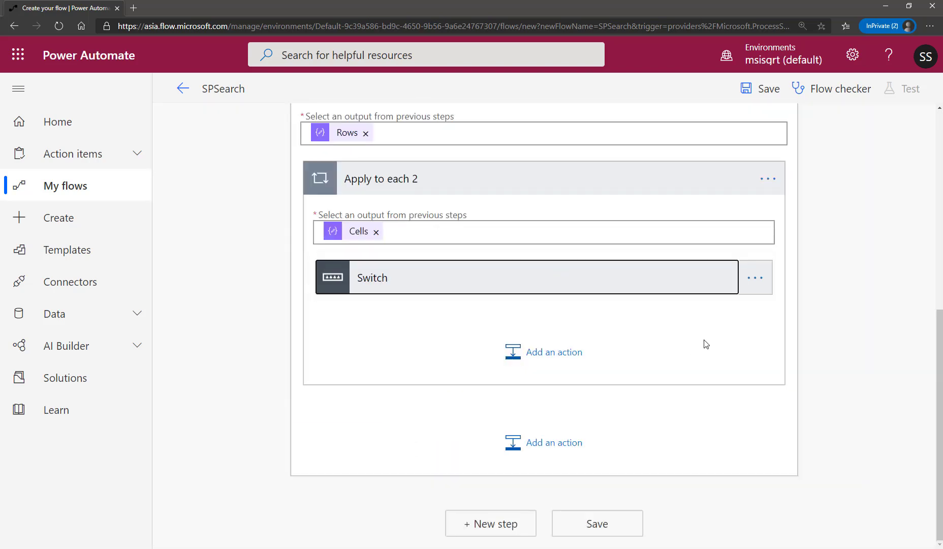
pyautogui.scroll(2, 652, 351)
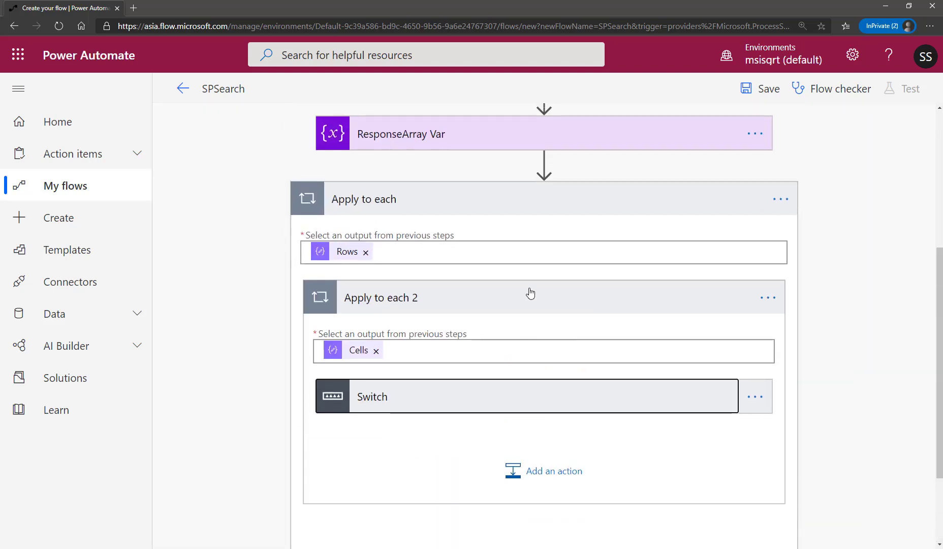
pyautogui.scroll(-2, 516, 374)
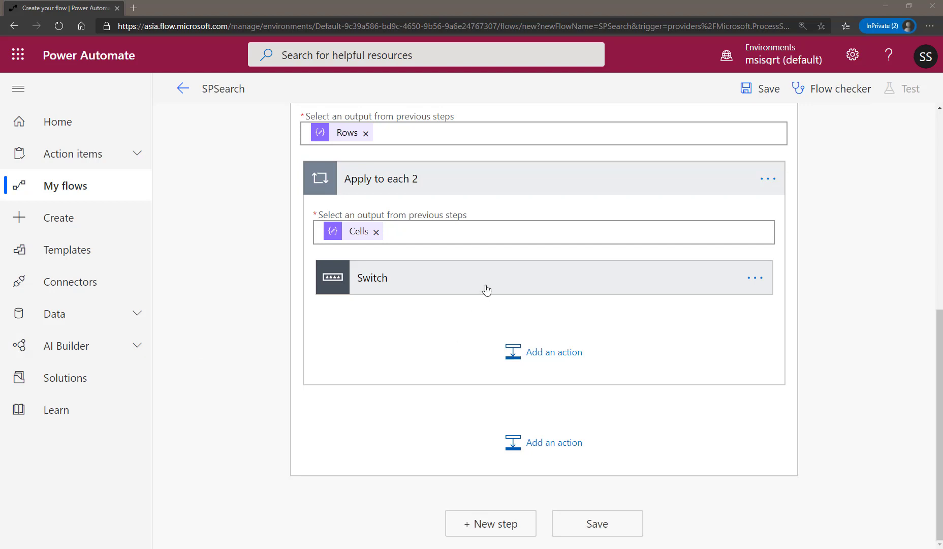
pyautogui.click(441, 187)
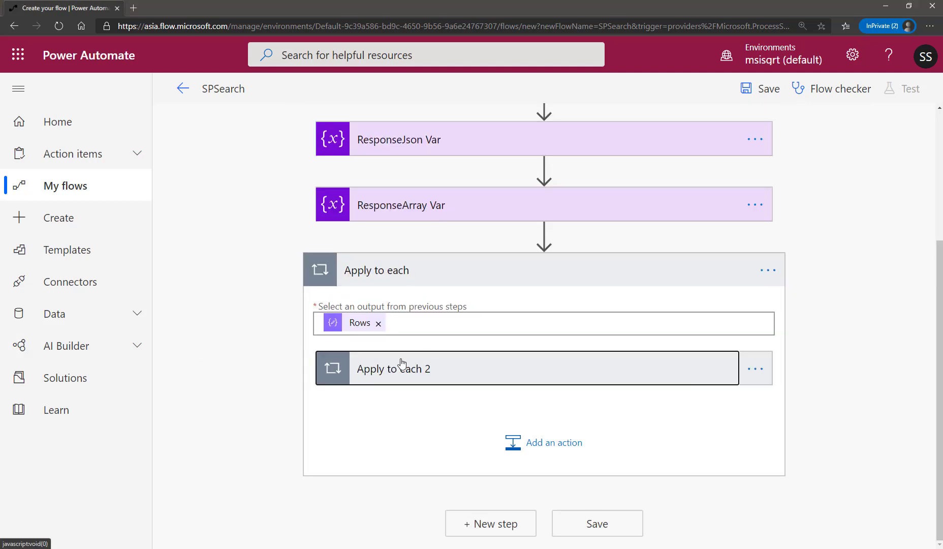
# Add an Append to array variable action after Apply to each 2, inside the outer Apply to each loop.
pyautogui.click(530, 444)
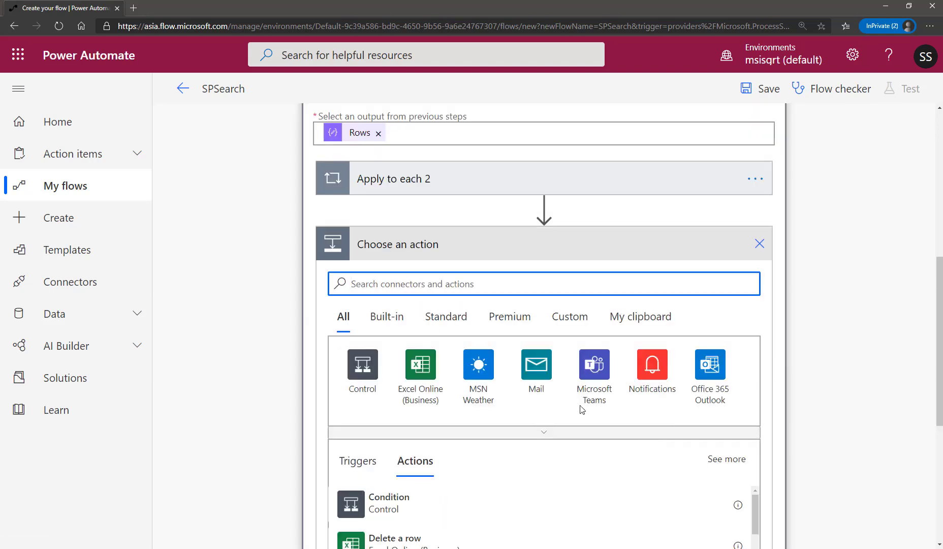
pyautogui.write('appwend')
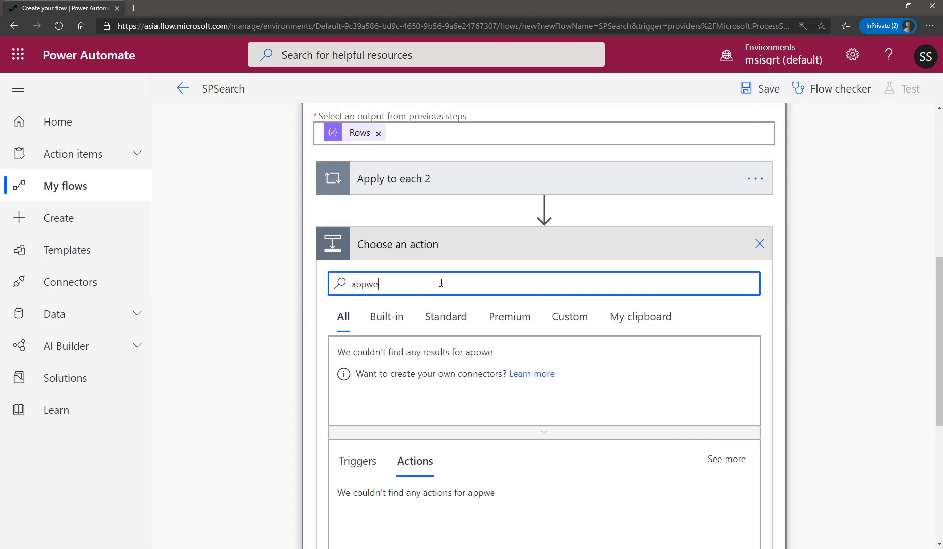
pyautogui.press('BackSpace')
pyautogui.press('BackSpace')
pyautogui.press('BackSpace')
pyautogui.press('BackSpace')
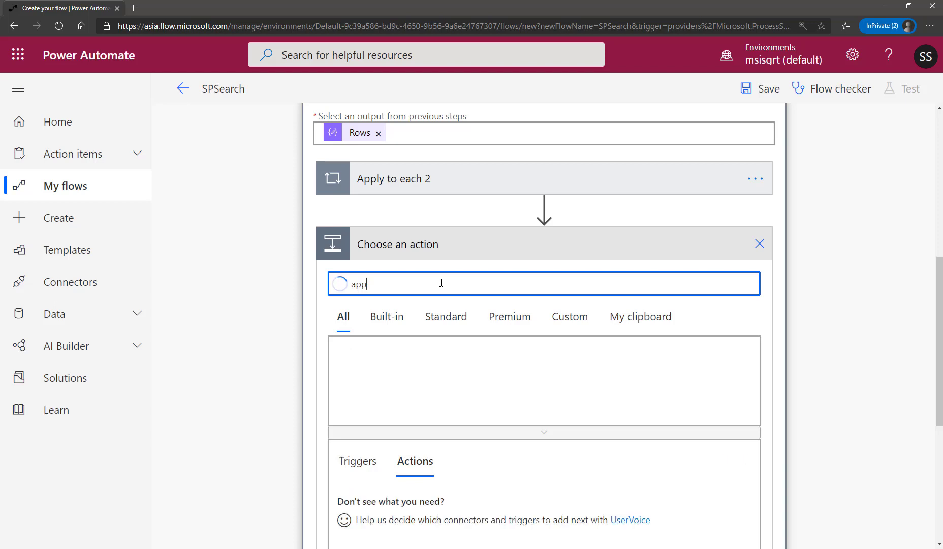
pyautogui.write('end')
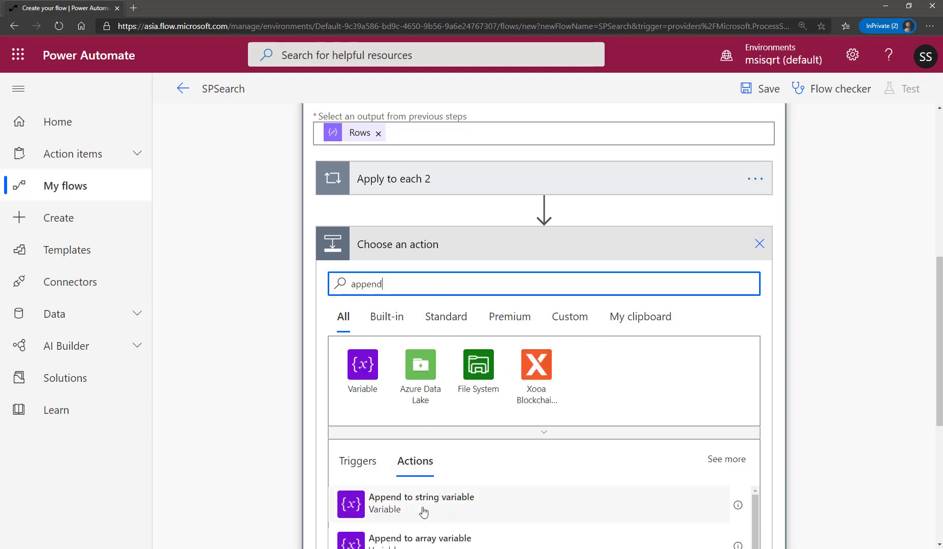
pyautogui.scroll(-1, 573, 507)
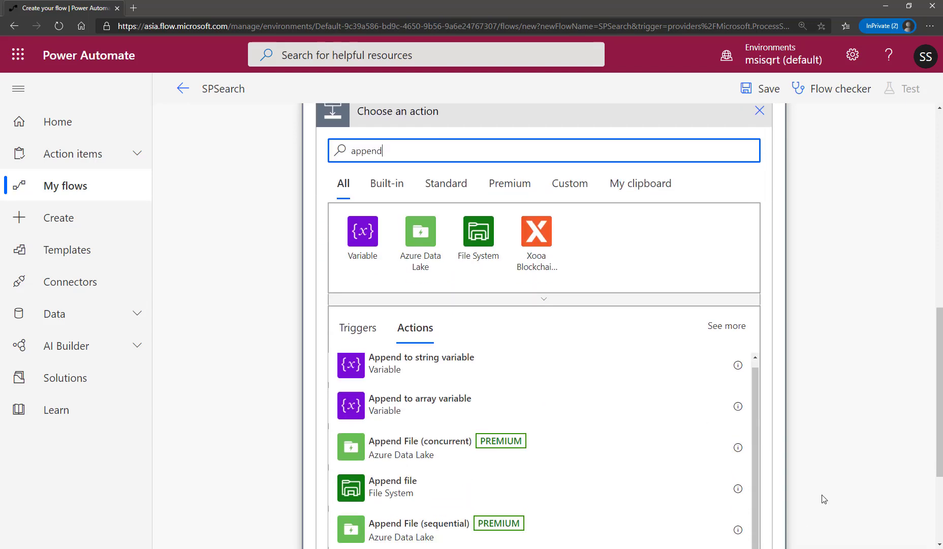
pyautogui.scroll(-3, 844, 501)
pyautogui.click(428, 407)
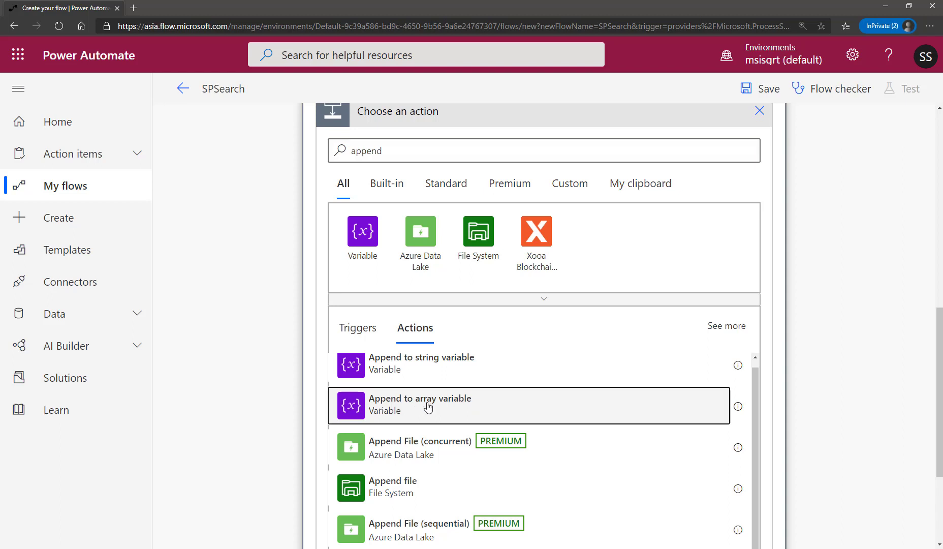
# Configure the Append to array variable action with ResponseArray as its Name and the ResponseJson variable as its Value.
pyautogui.click(520, 326)
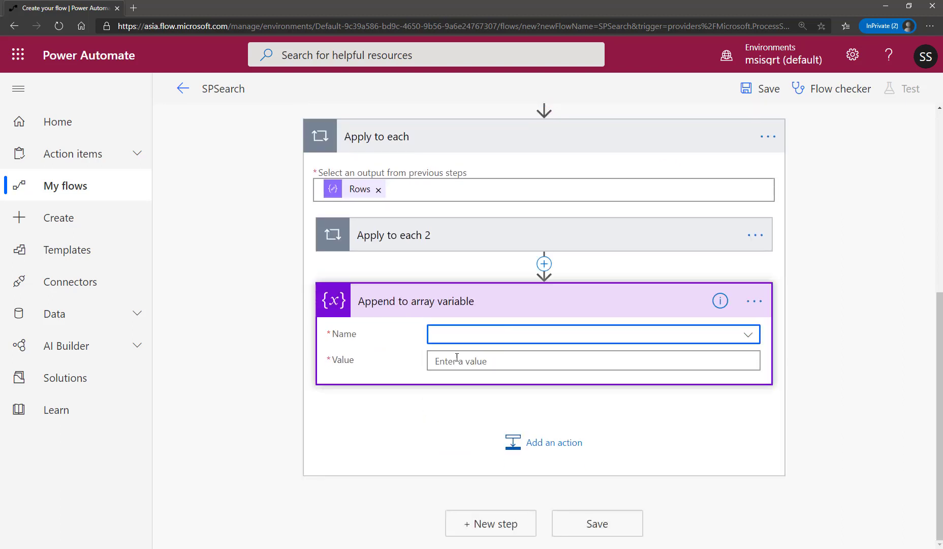
pyautogui.click(459, 390)
pyautogui.click(481, 360)
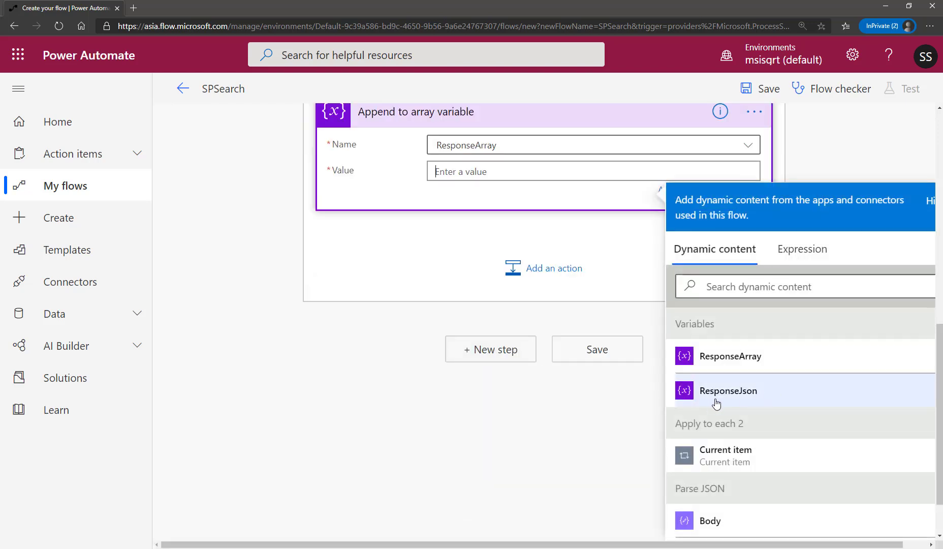
pyautogui.click(741, 396)
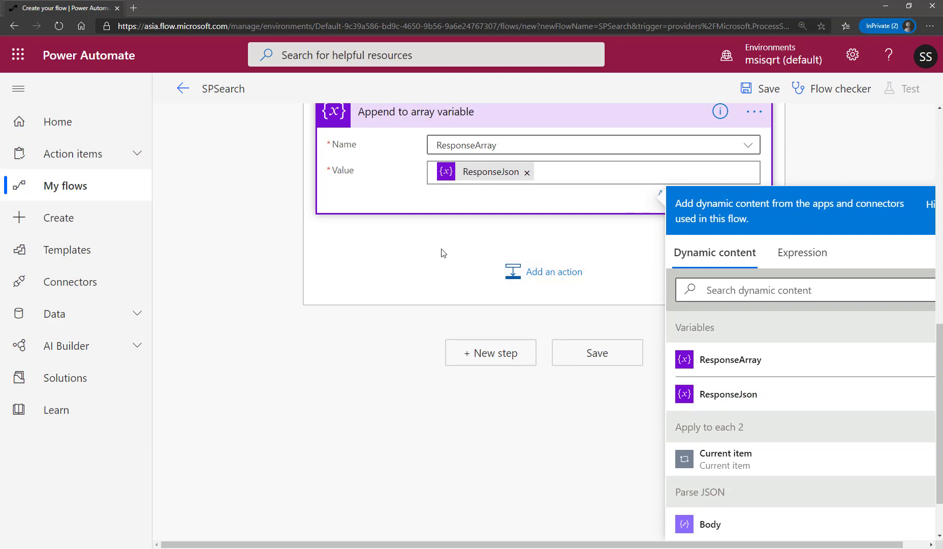
# Collapse the Append to array variable action and the outer Apply to each loop, and save the flow.
pyautogui.click(454, 253)
pyautogui.click(514, 424)
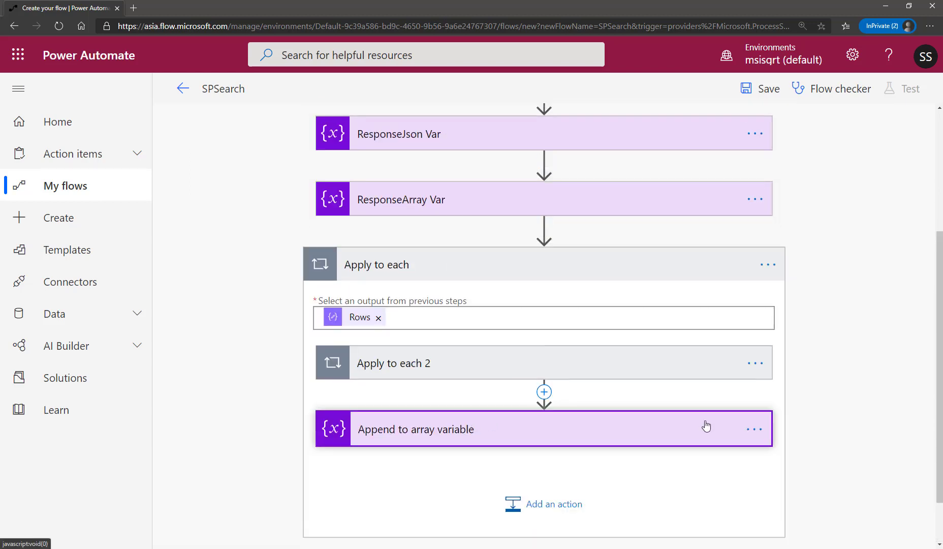
pyautogui.click(680, 277)
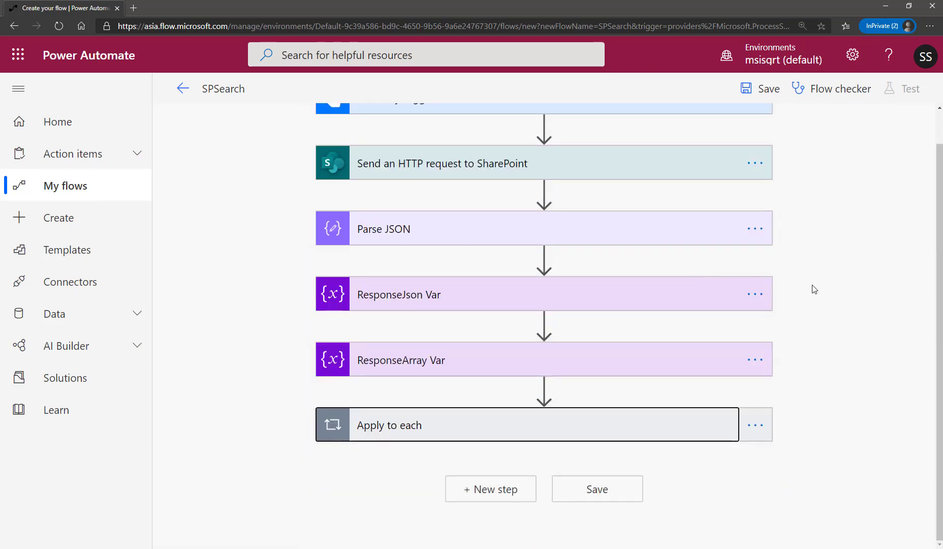
pyautogui.click(751, 91)
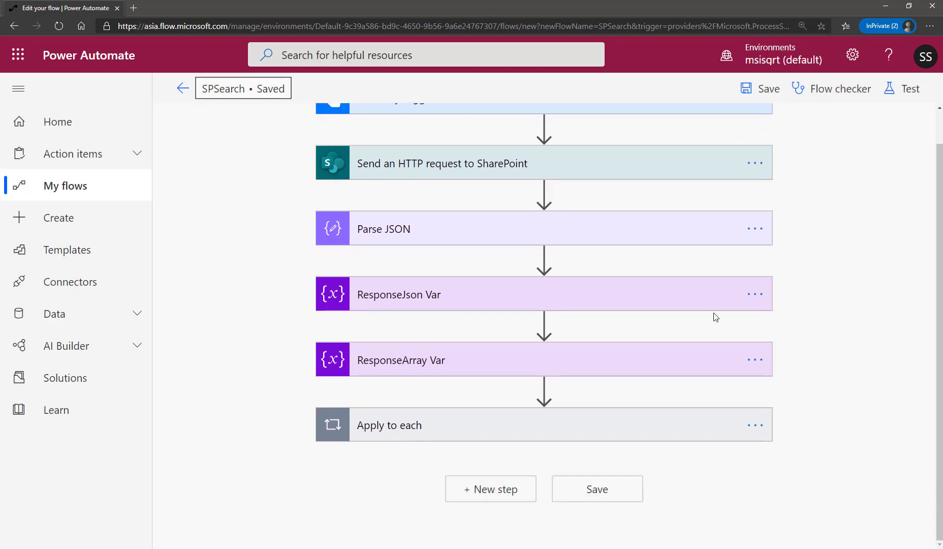
# Add an Office 365 Outlook Send an email (V2) action as a new step after the outer Apply to each loop.
pyautogui.hotkey('alt', 'Tab')
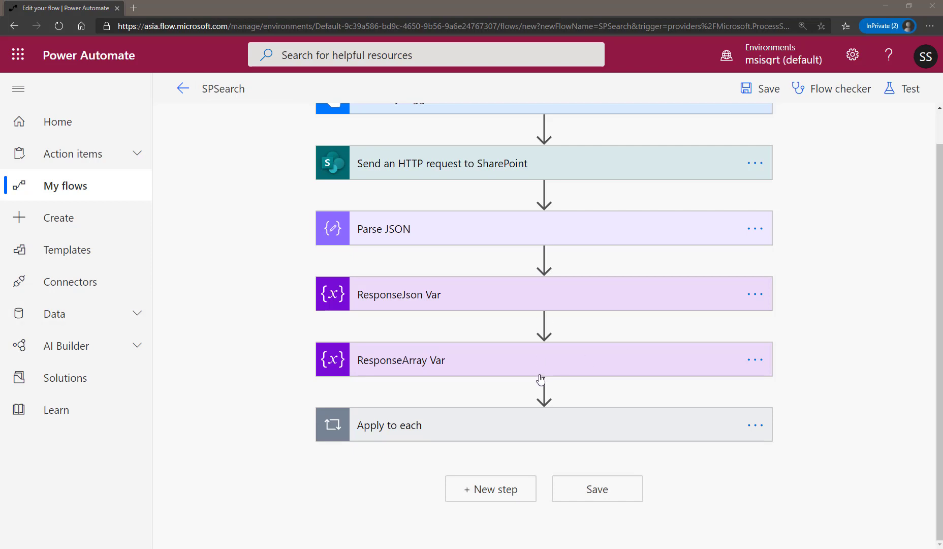
pyautogui.click(507, 490)
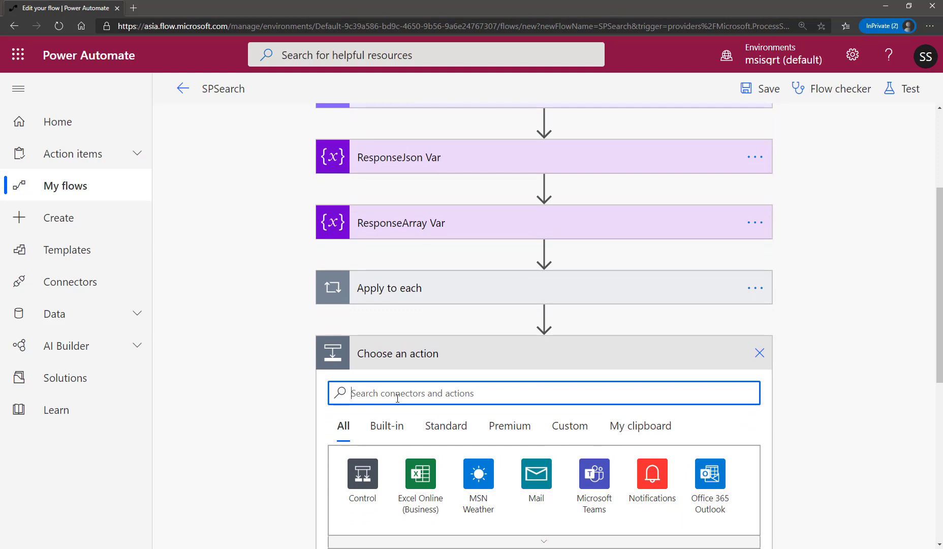
pyautogui.write('send ')
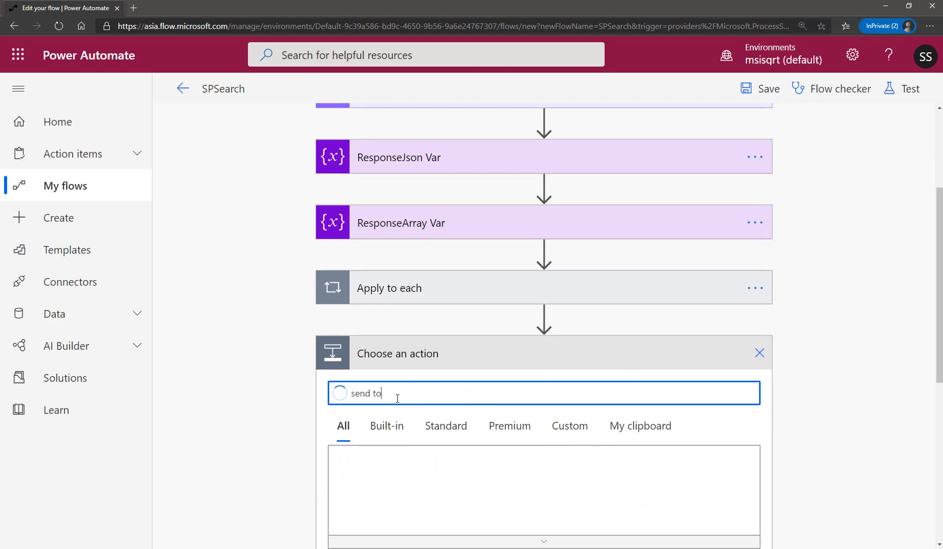
pyautogui.write('to')
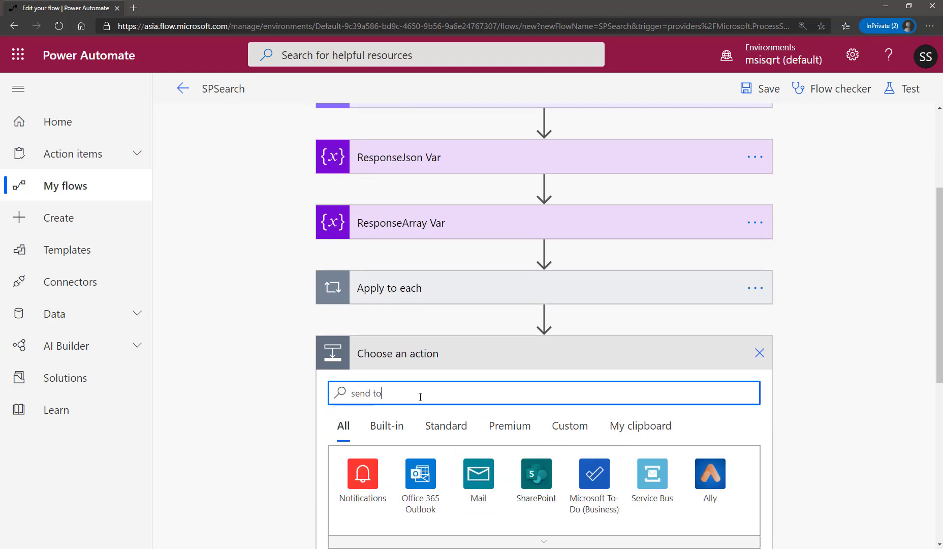
pyautogui.write('ema')
pyautogui.scroll(-2, 430, 417)
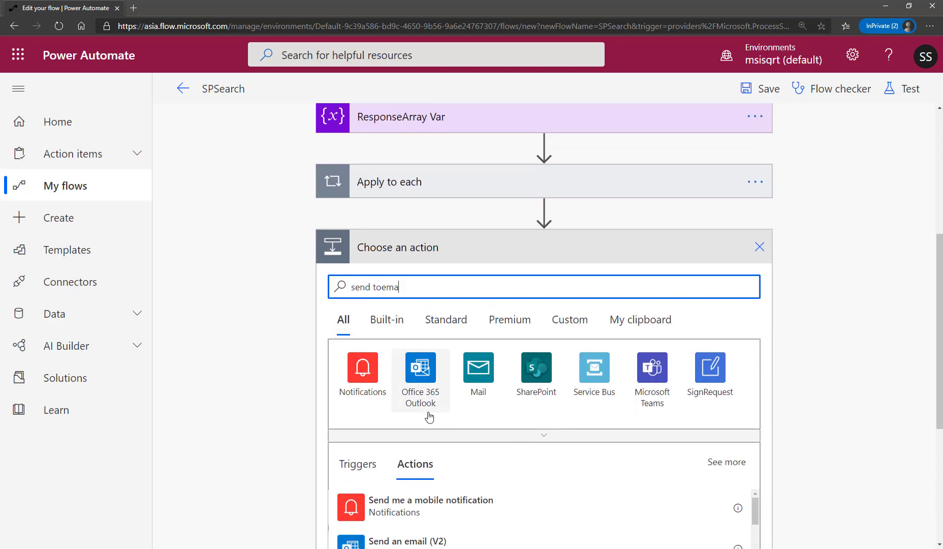
pyautogui.scroll(-2, 564, 538)
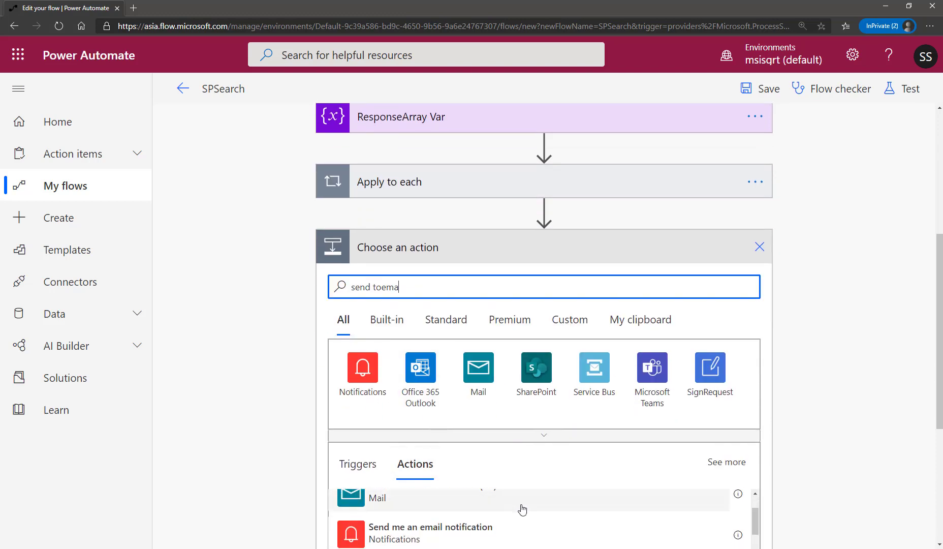
pyautogui.scroll(1, 508, 514)
pyautogui.click(439, 519)
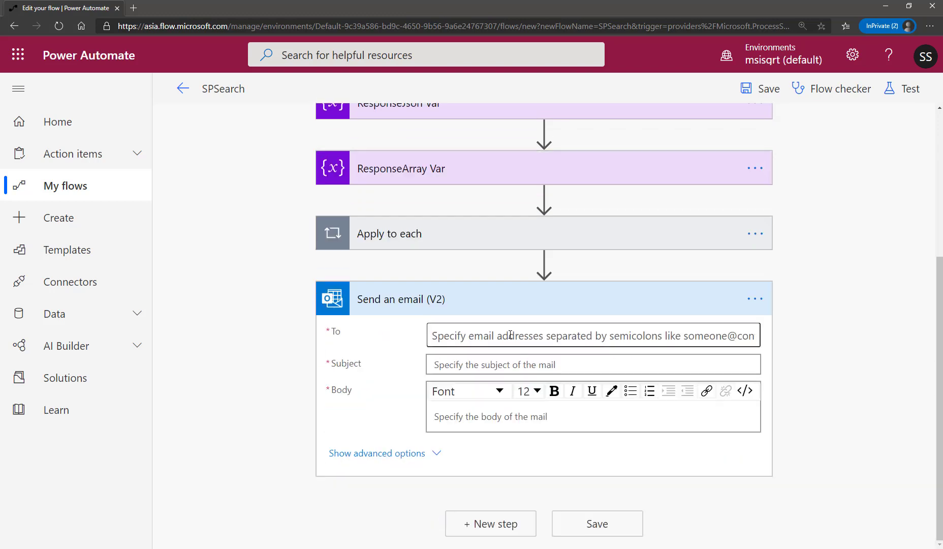
# Set the email's To field to the flow owner by picking the matching person from the suggested people.
pyautogui.click(511, 335)
pyautogui.write('s')
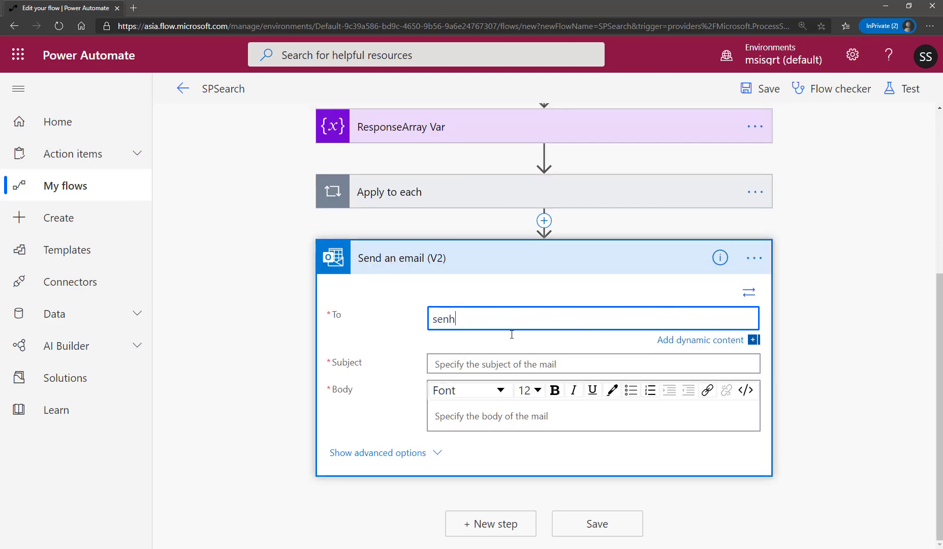
pyautogui.write('e')
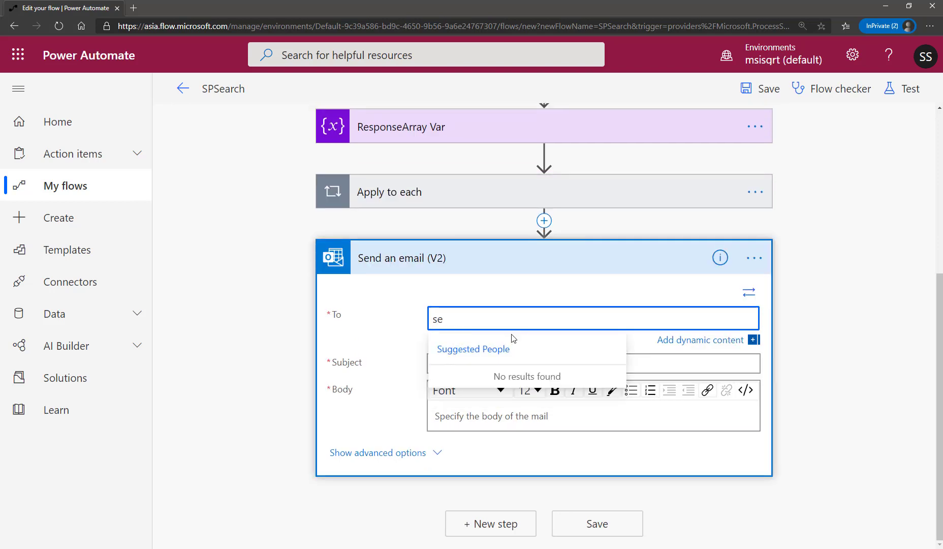
pyautogui.write('the')
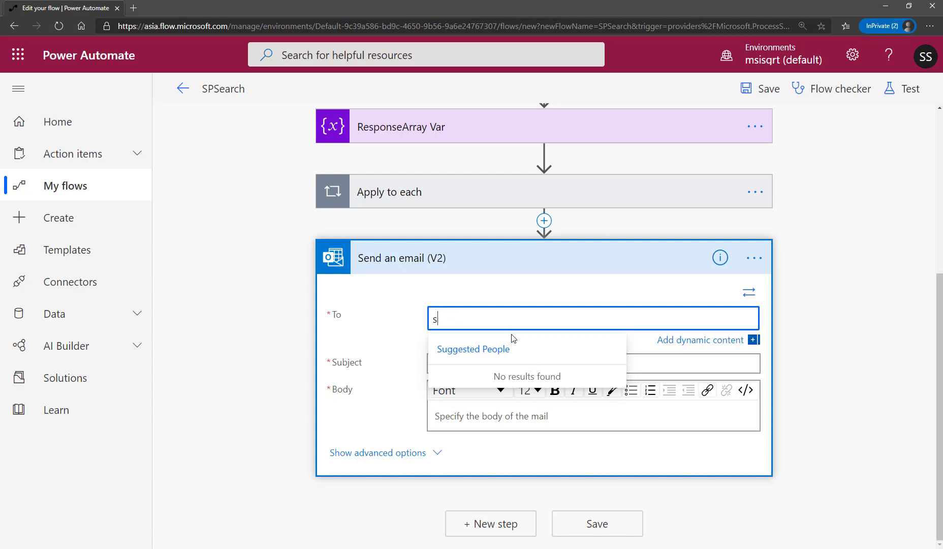
pyautogui.write('e')
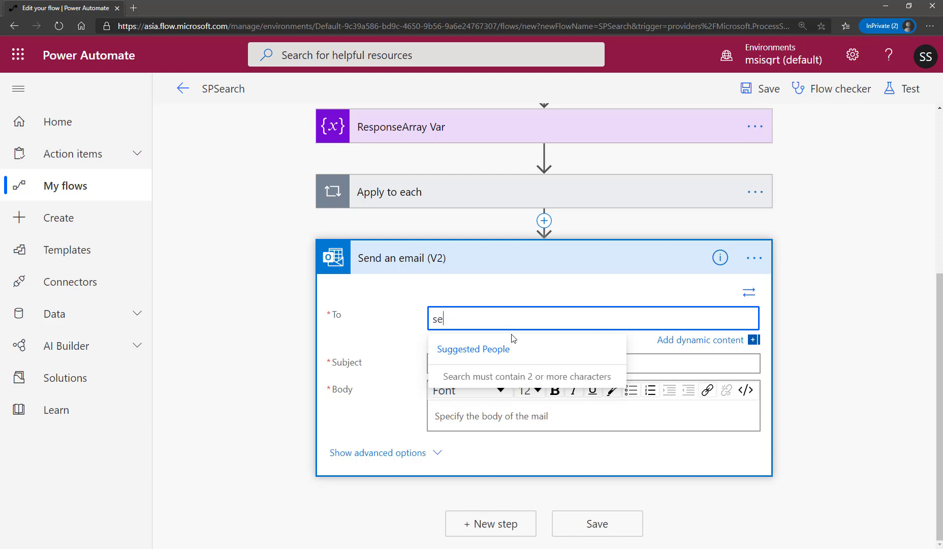
pyautogui.write('nthamil Selvan (MVP')
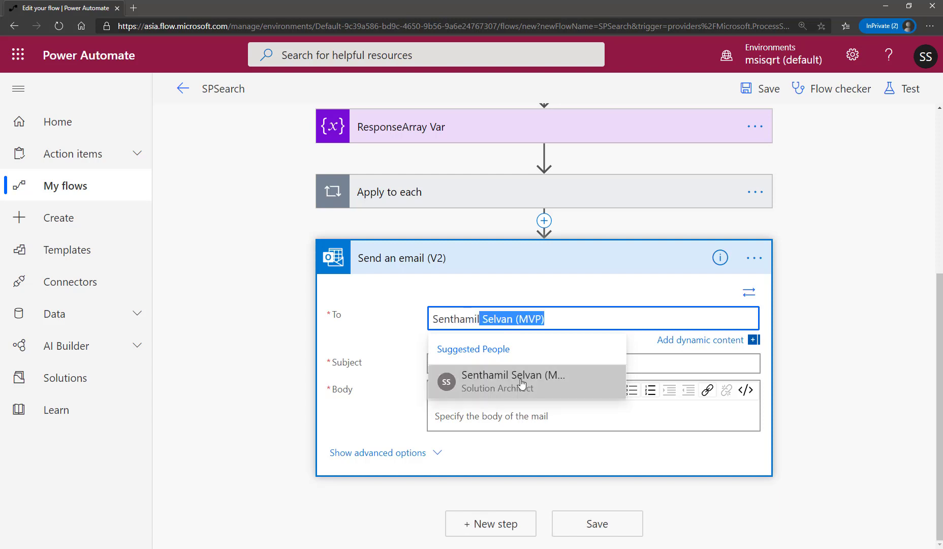
pyautogui.click(516, 385)
# Enter a subject for the email in the Send an email (V2) action.
pyautogui.click(527, 362)
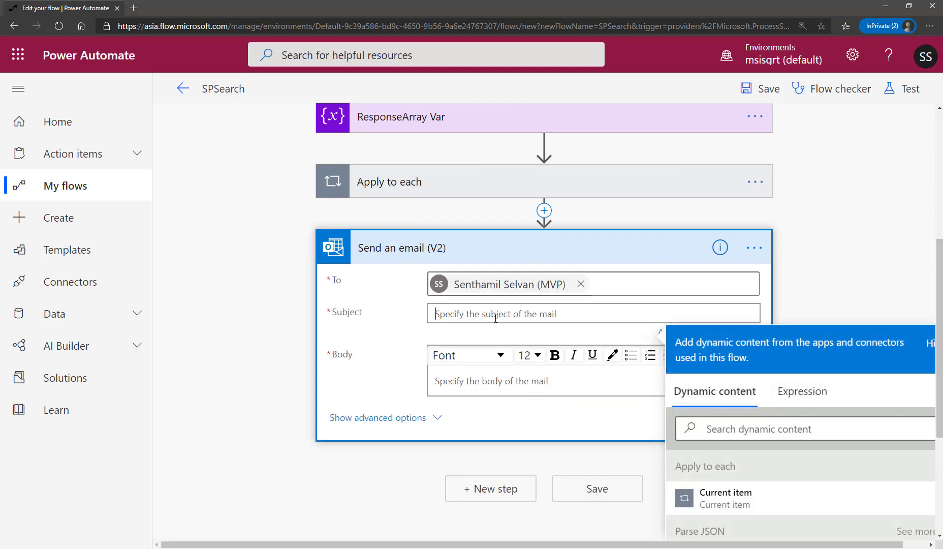
pyautogui.write('Sewa')
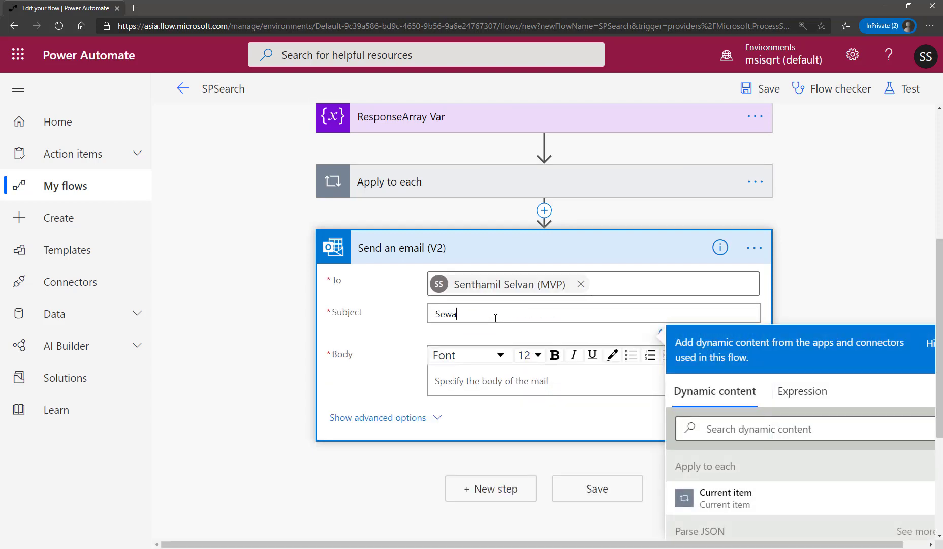
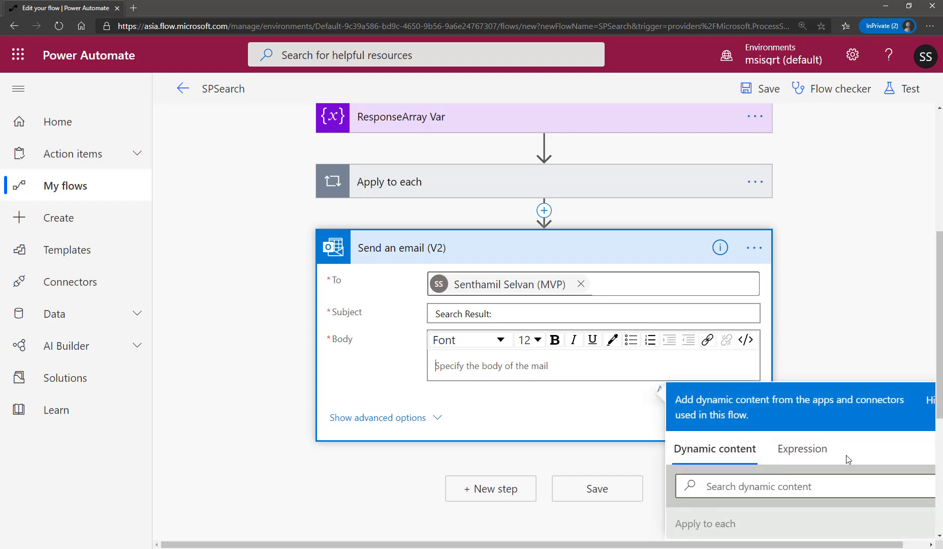
pyautogui.scroll(-4, 847, 432)
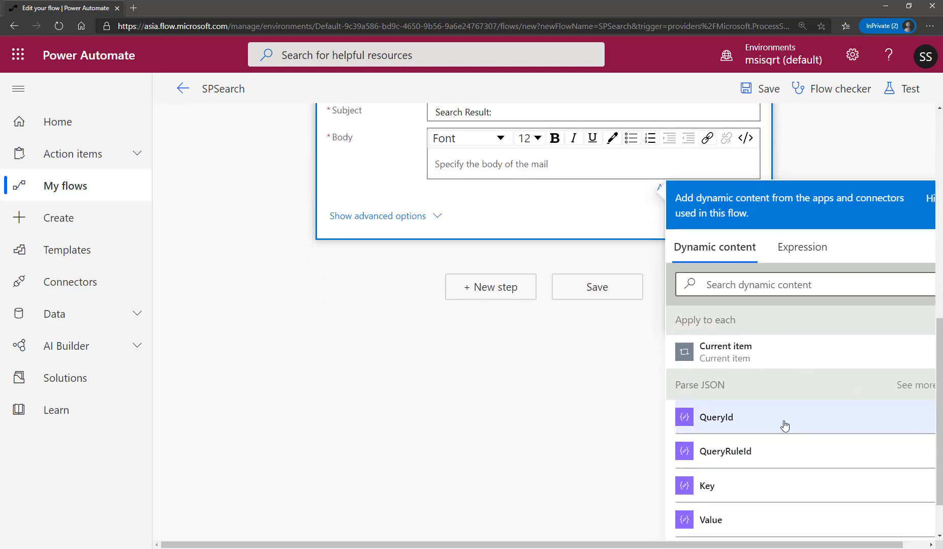
pyautogui.scroll(-5, 785, 426)
pyautogui.scroll(-8, 788, 425)
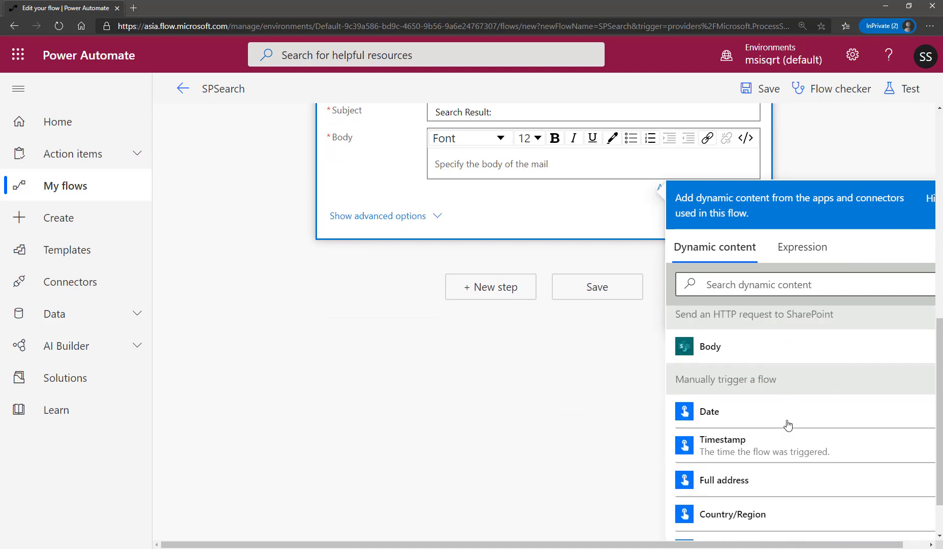
pyautogui.scroll(15, 787, 424)
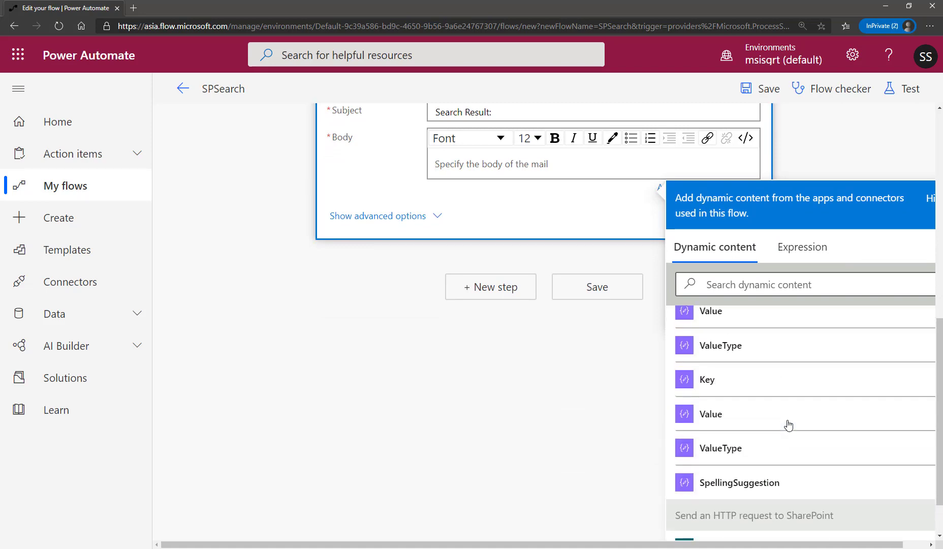
pyautogui.scroll(-5, 822, 409)
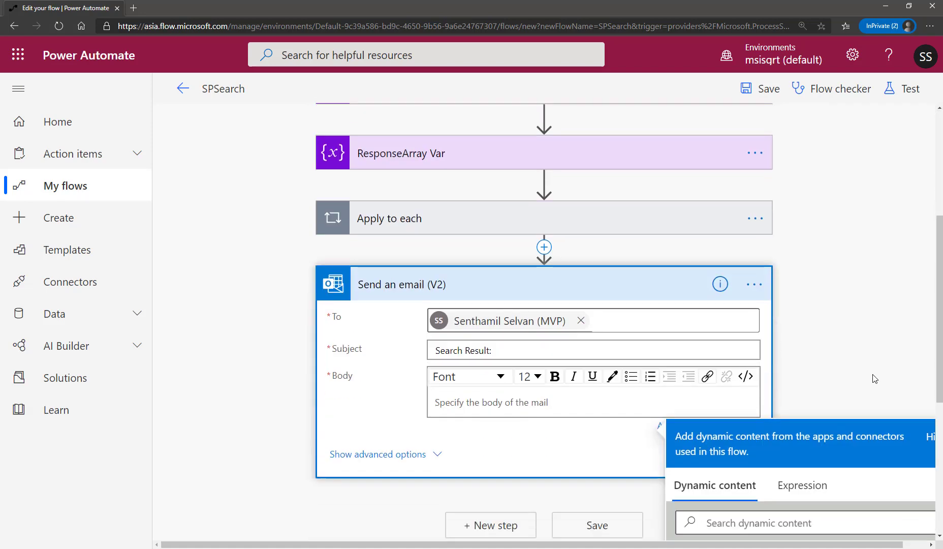
pyautogui.click(778, 414)
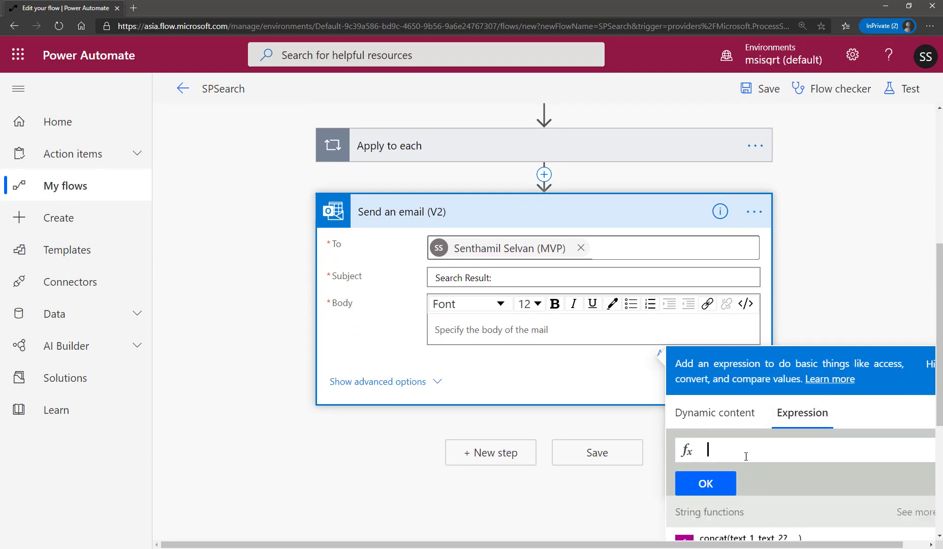
pyautogui.write('varia')
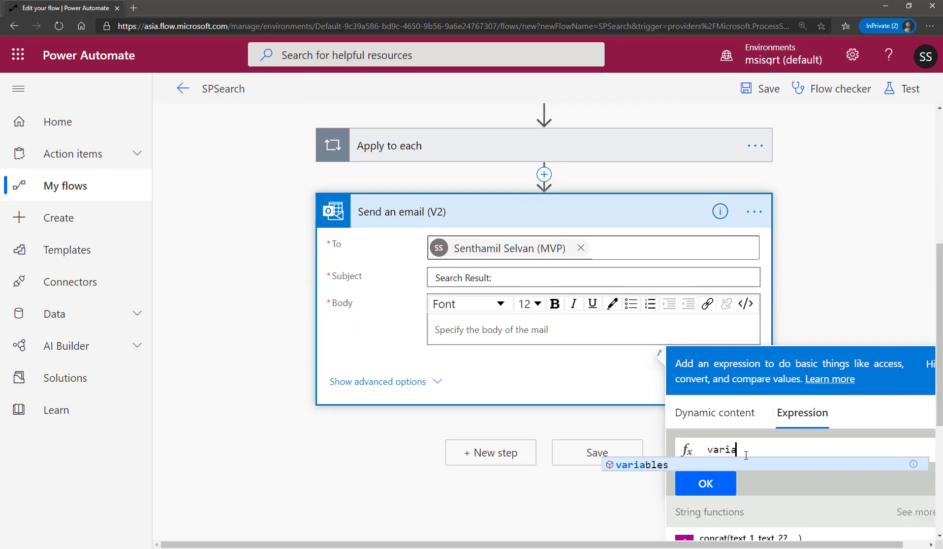
pyautogui.click(729, 465)
pyautogui.write('(')
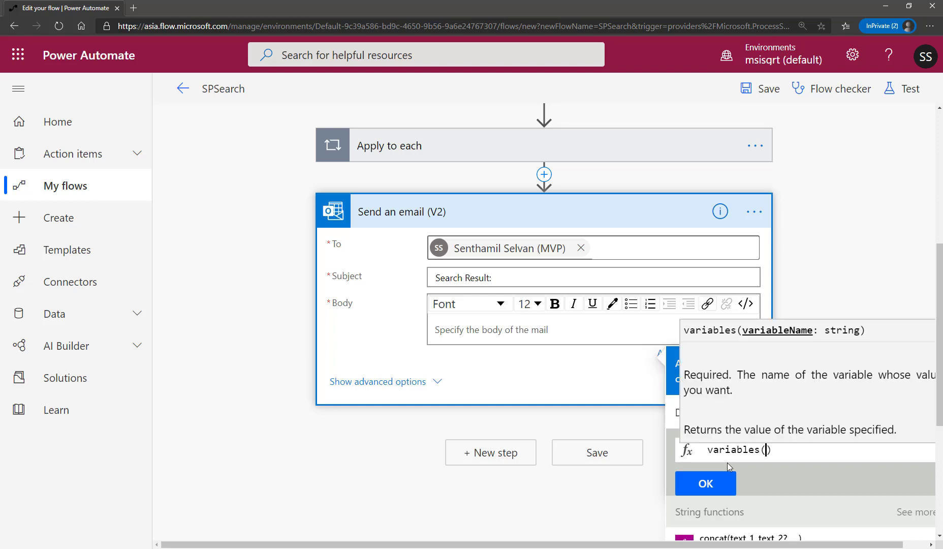
pyautogui.write("'Resp")
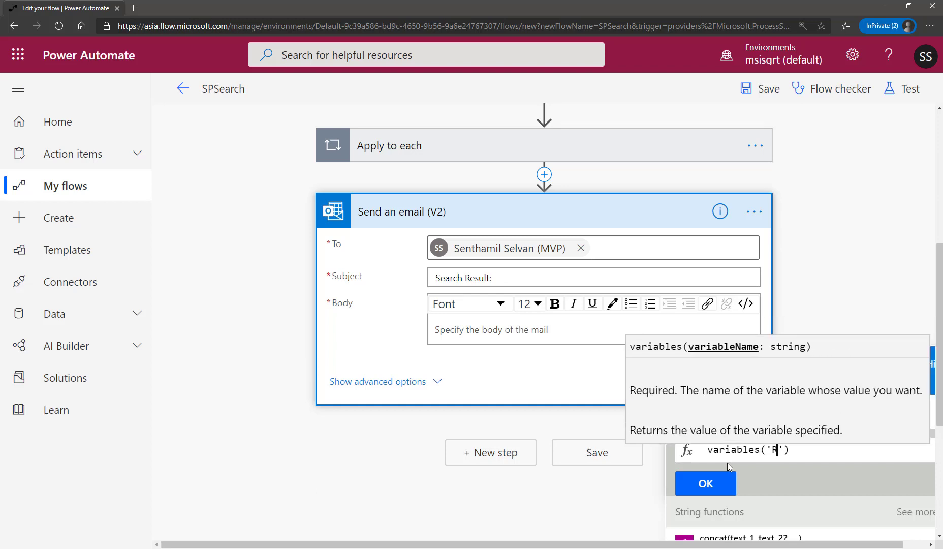
pyautogui.write('onse')
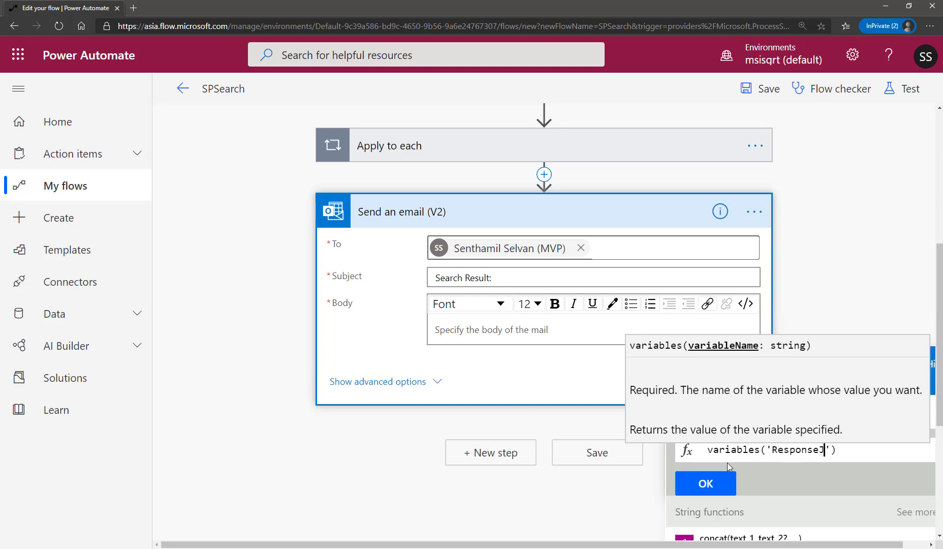
pyautogui.write('Array')
# Check the variable name defined in the ResponseArray Var action.
pyautogui.scroll(6, 754, 199)
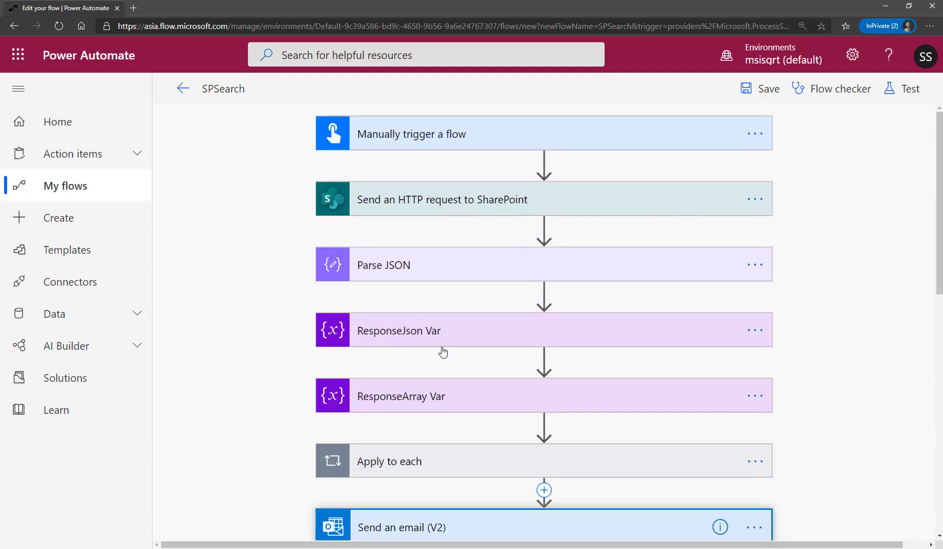
pyautogui.click(770, 394)
pyautogui.scroll(-3, 774, 407)
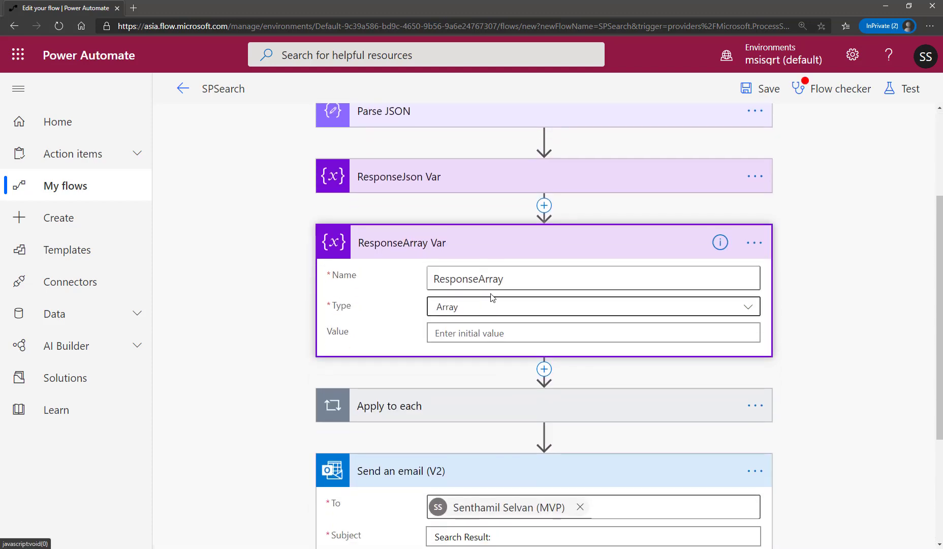
# Write the expression variables('ResponseArray') for the Body of the Send an email (V2) action.
pyautogui.scroll(-4, 776, 444)
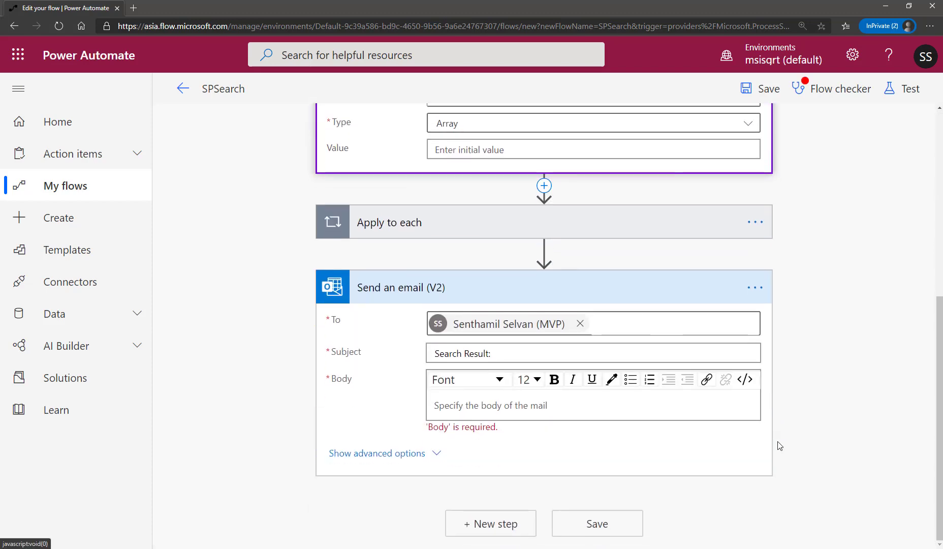
pyautogui.click(731, 403)
pyautogui.click(798, 295)
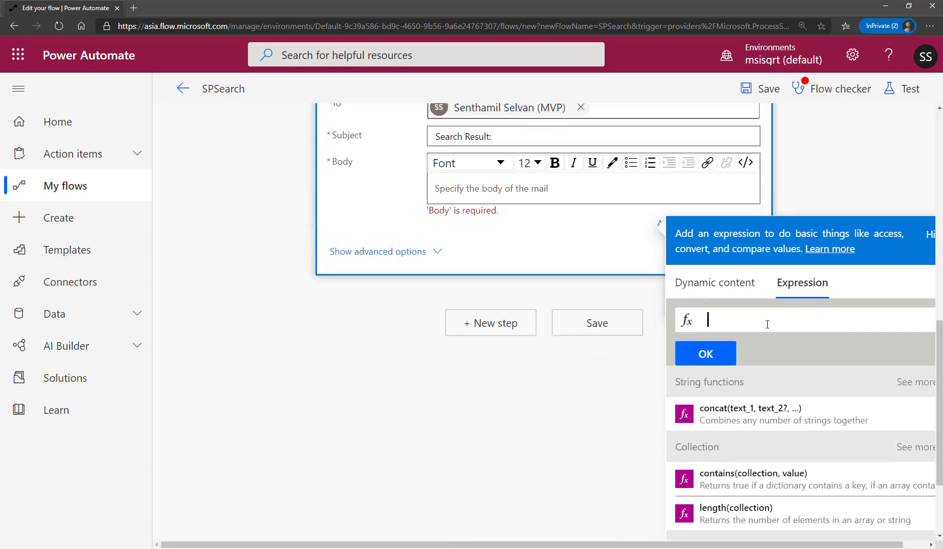
pyautogui.write('vari')
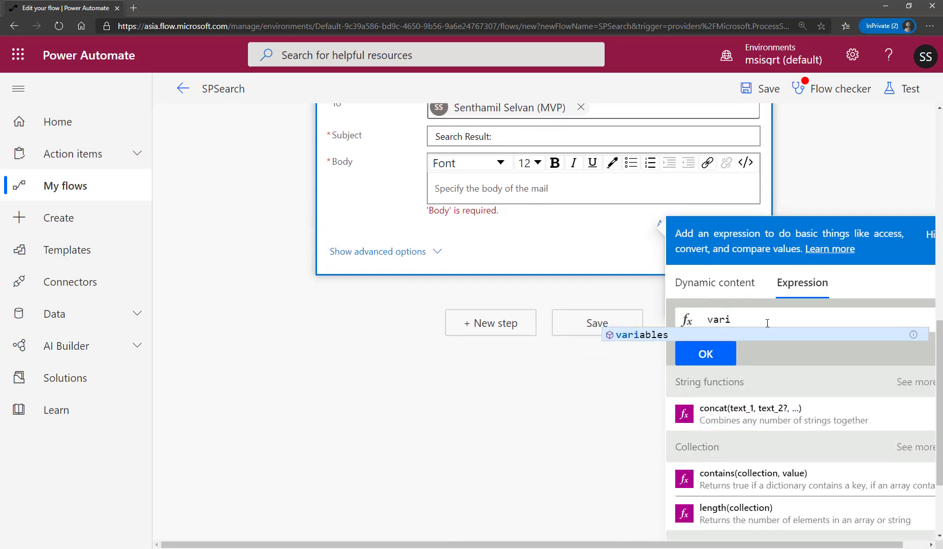
pyautogui.press('Return')
pyautogui.write('(')
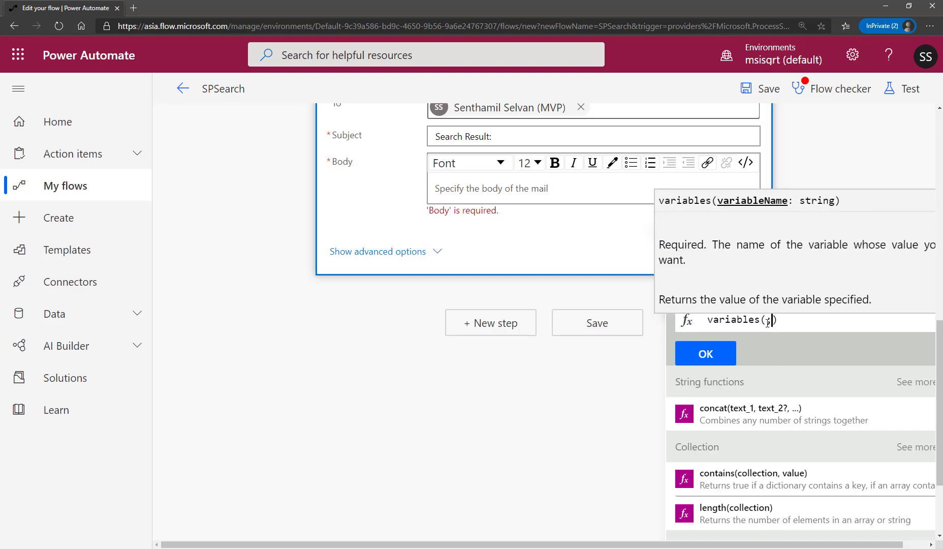
pyautogui.write("'")
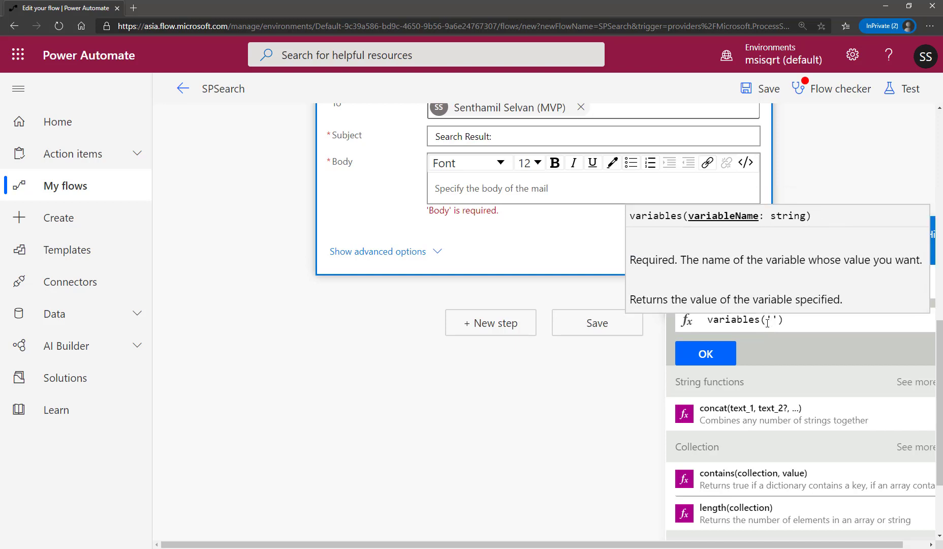
pyautogui.write('ResponseArray')
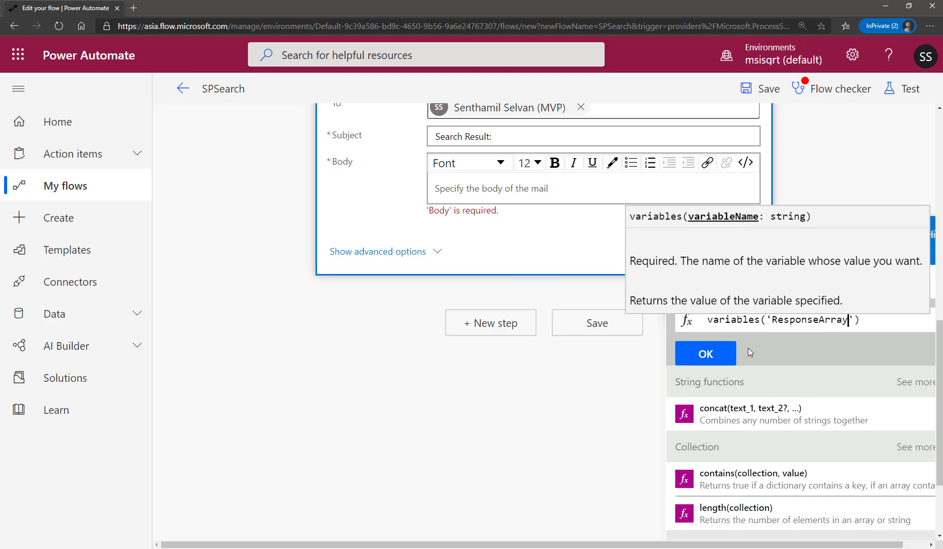
# Insert the finished variables expression into the email's Body.
pyautogui.click(719, 352)
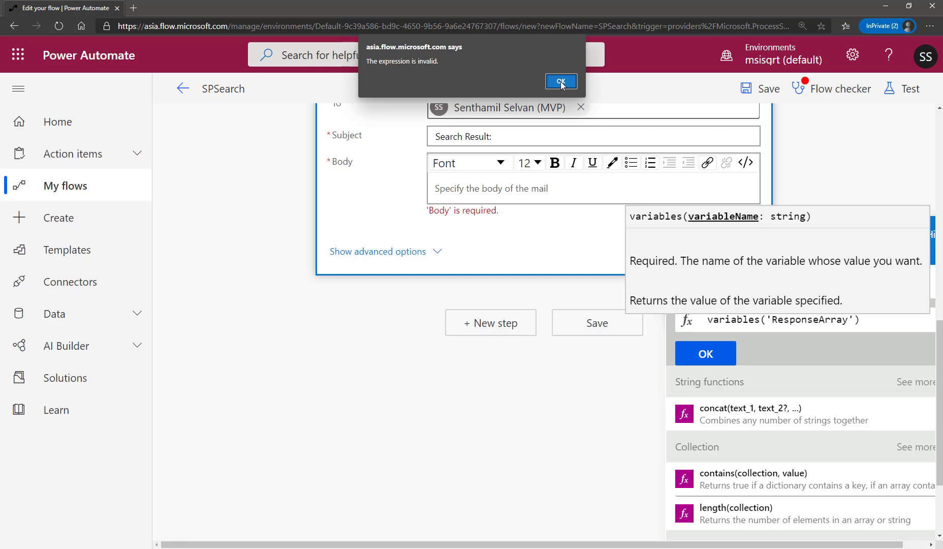
pyautogui.click(561, 81)
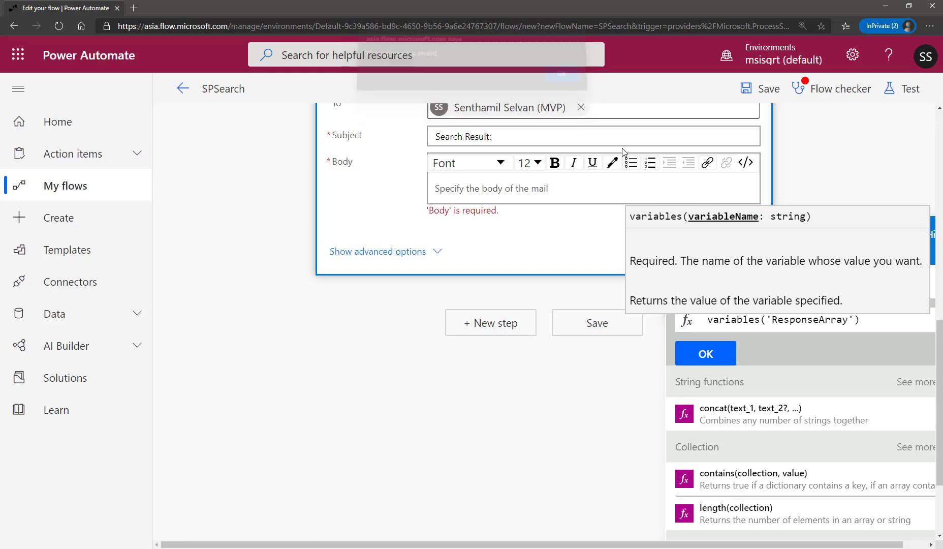
pyautogui.doubleClick(744, 321)
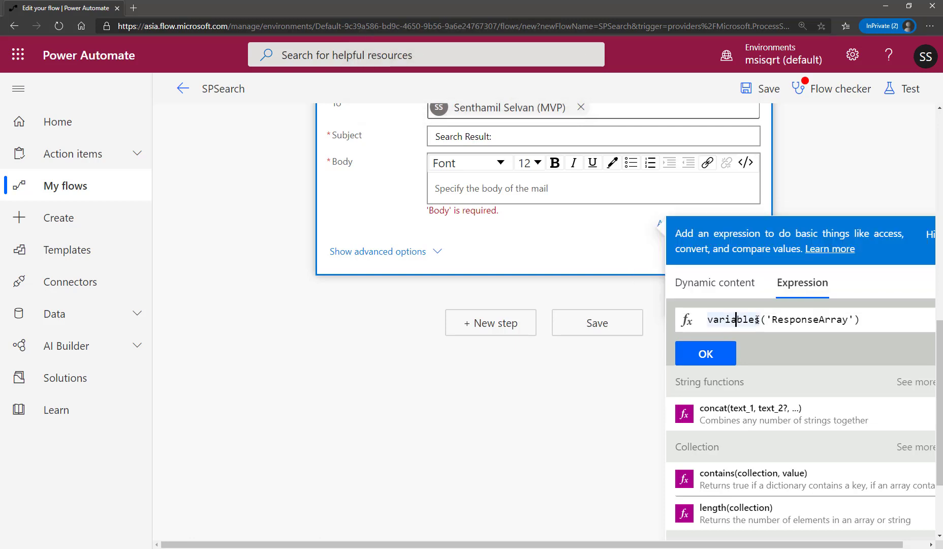
pyautogui.click(736, 320)
pyautogui.click(706, 354)
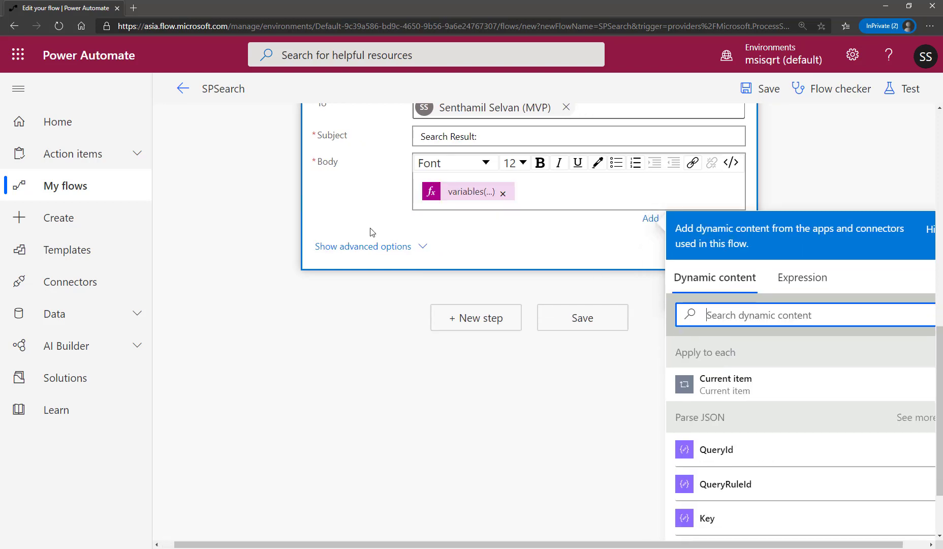
# Save the flow and collapse the ResponseArray Var action.
pyautogui.click(829, 206)
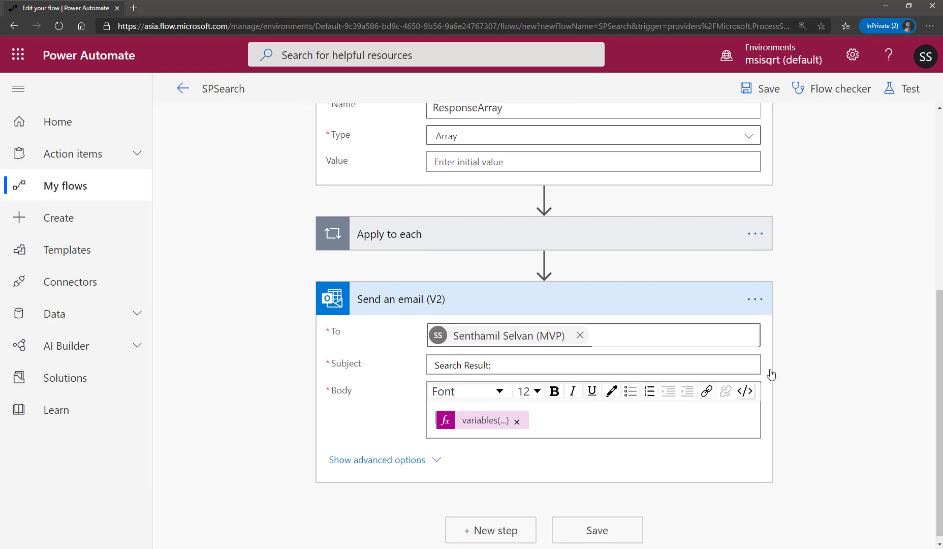
pyautogui.click(763, 89)
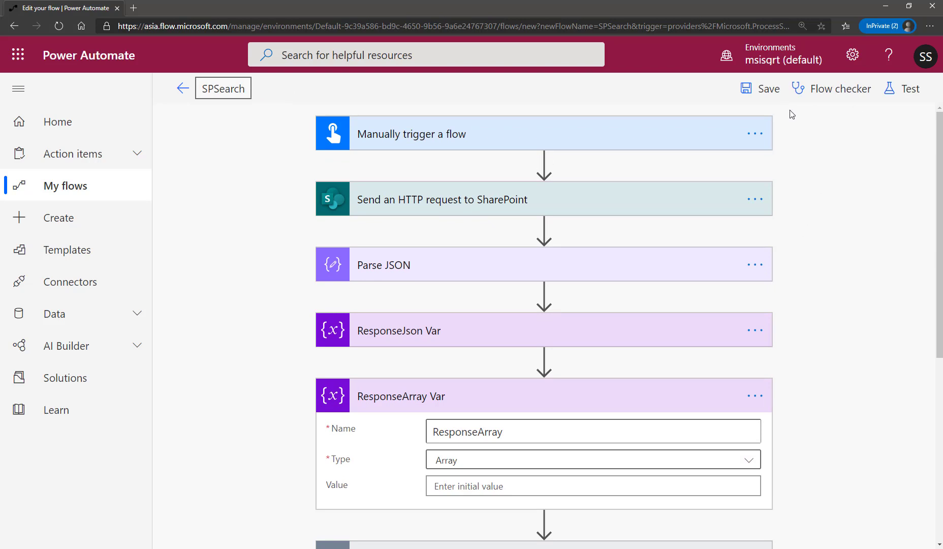
pyautogui.click(481, 405)
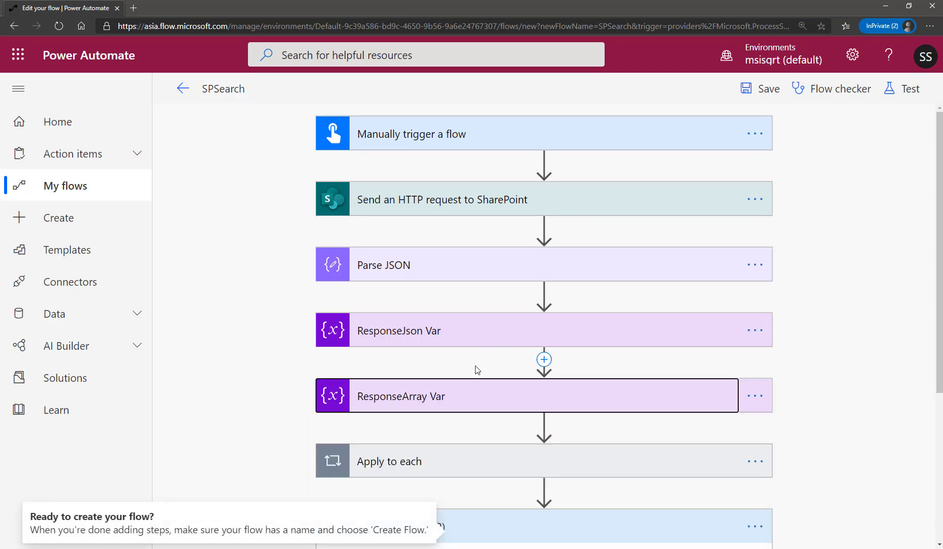
# Save and test the flow by performing the trigger action manually, running it with the Keyword blockchain.
pyautogui.click(901, 93)
pyautogui.click(737, 127)
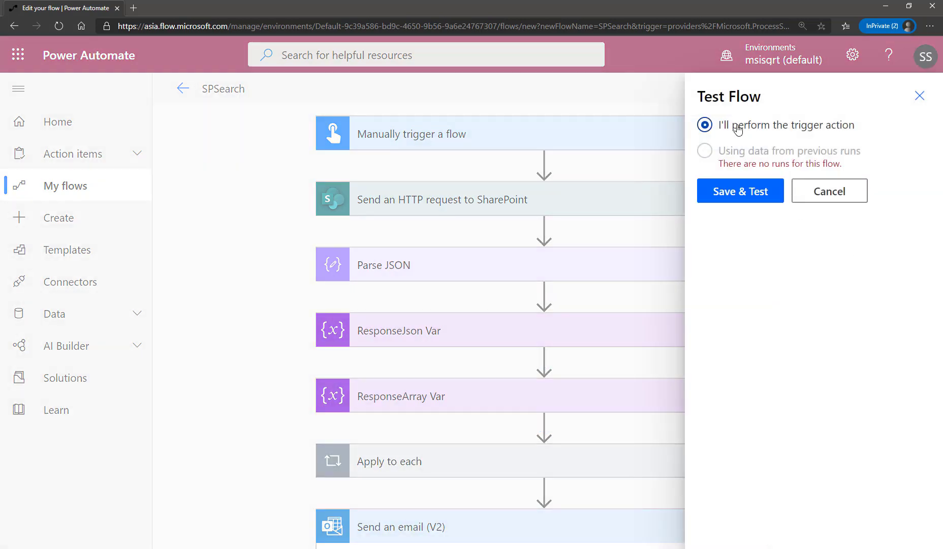
pyautogui.click(746, 187)
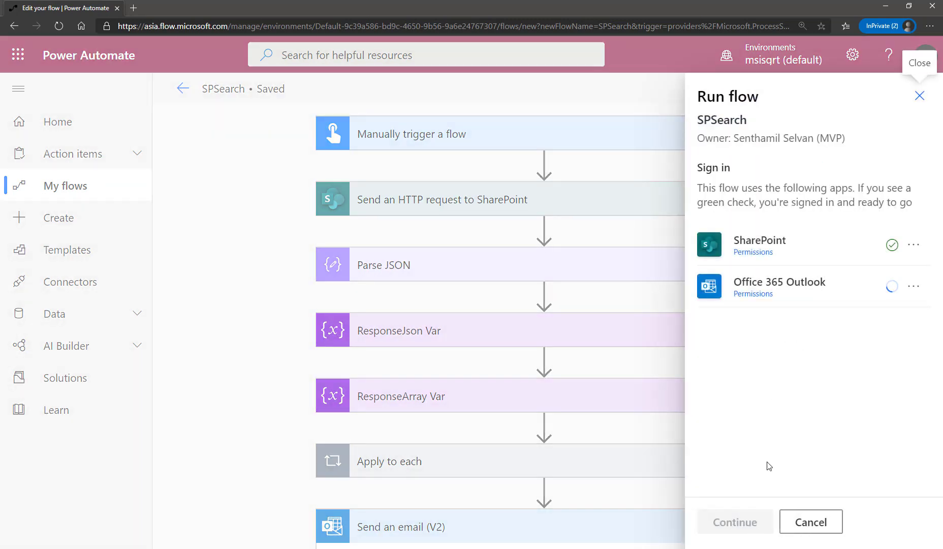
pyautogui.click(772, 522)
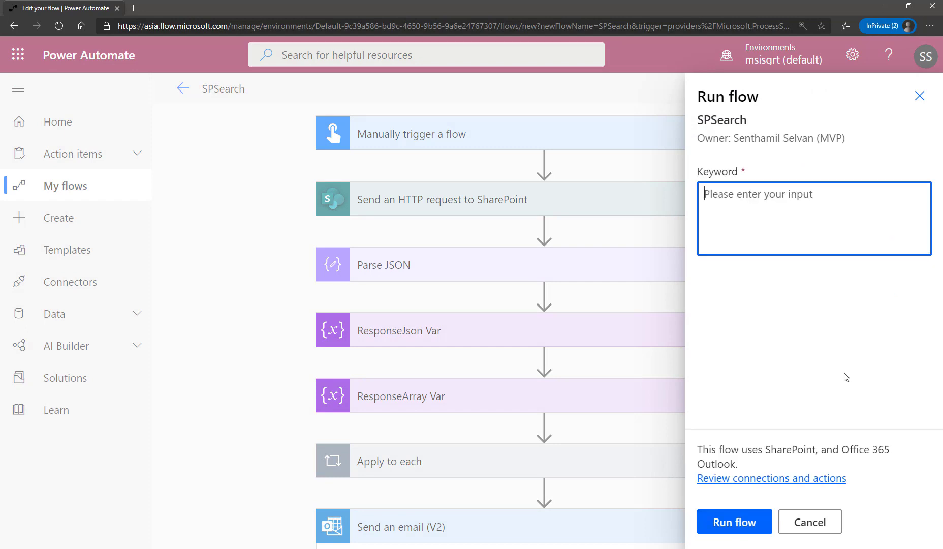
pyautogui.write('blockchain')
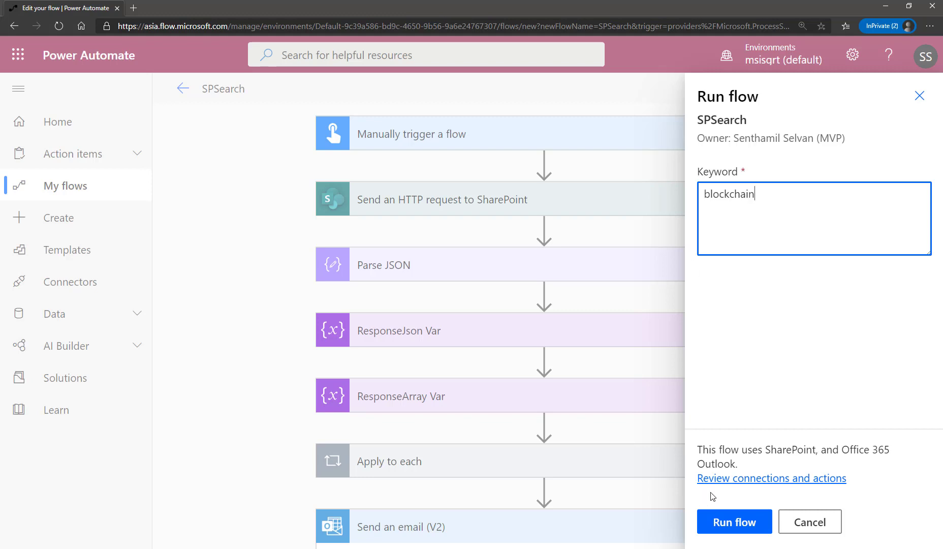
pyautogui.click(737, 522)
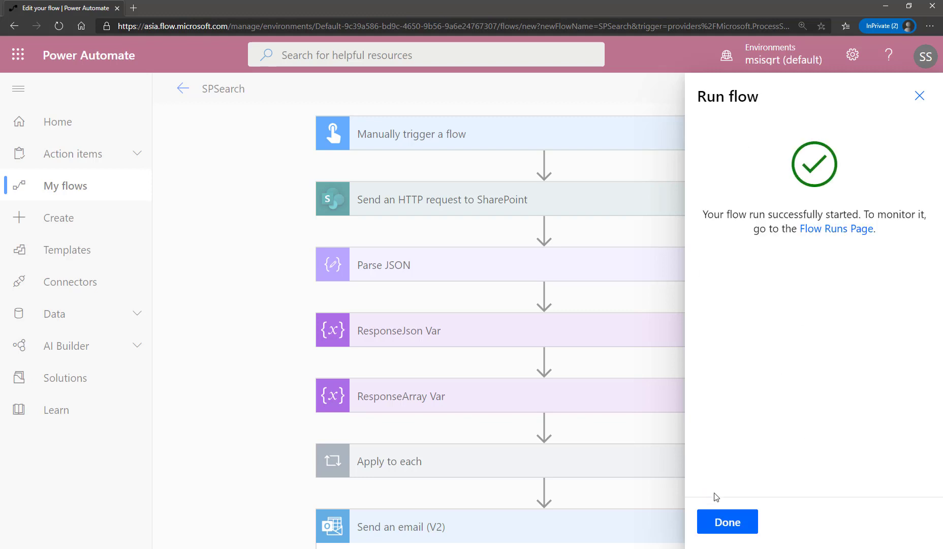
pyautogui.click(736, 530)
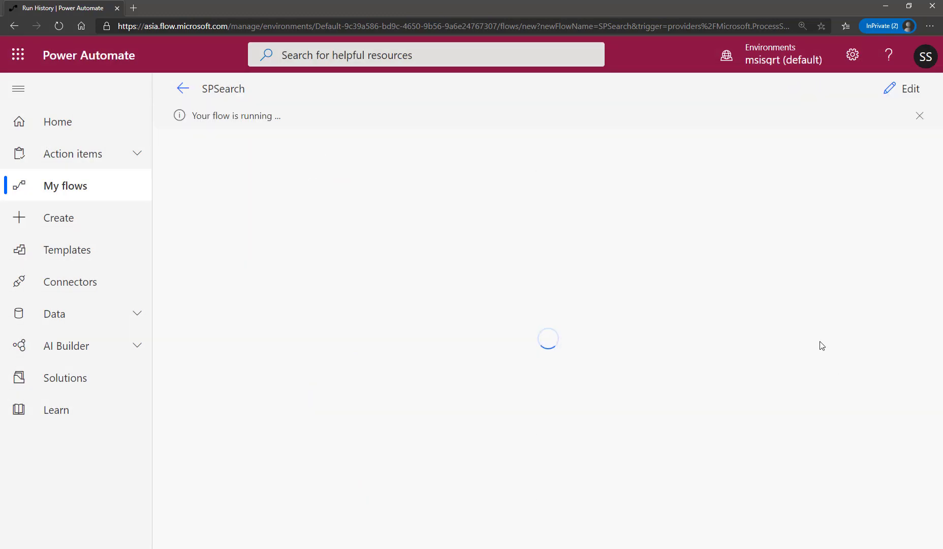
# Examine the run's action statuses and the inputs and response body of the Send an HTTP request to SharePoint action.
pyautogui.scroll(-2, 835, 309)
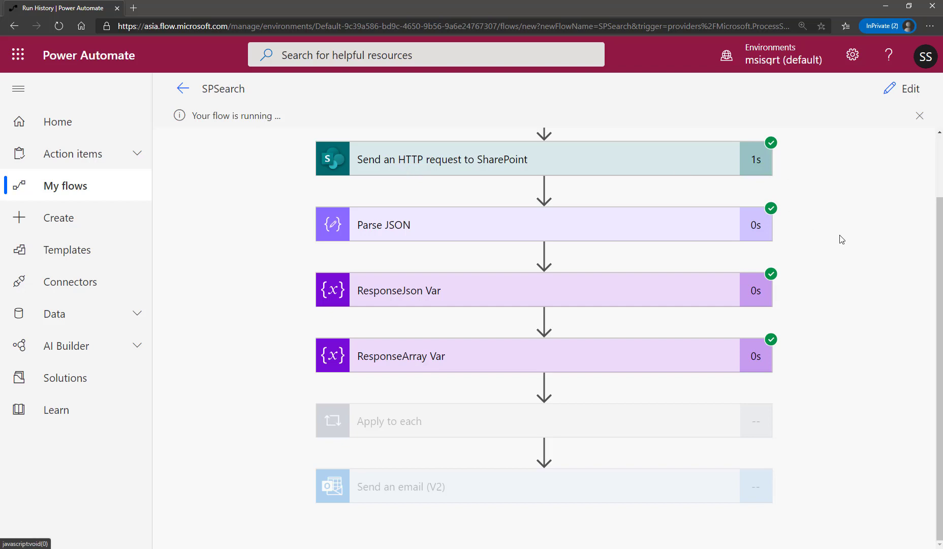
pyautogui.scroll(2, 842, 239)
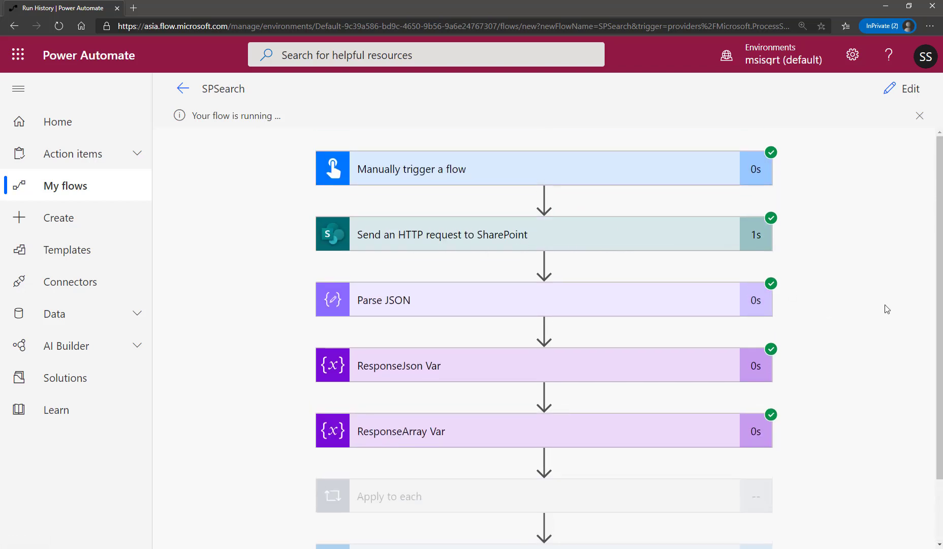
pyautogui.scroll(-2, 874, 291)
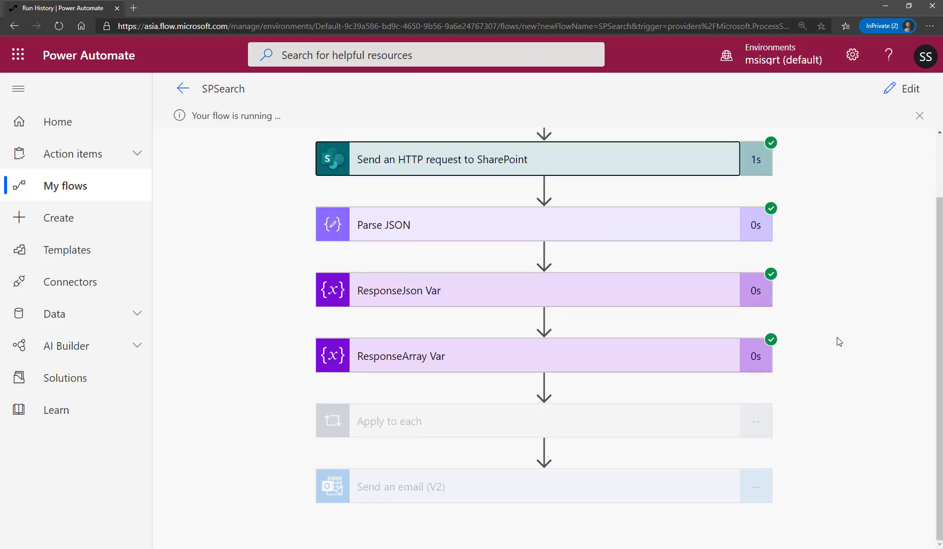
pyautogui.scroll(-4, 842, 340)
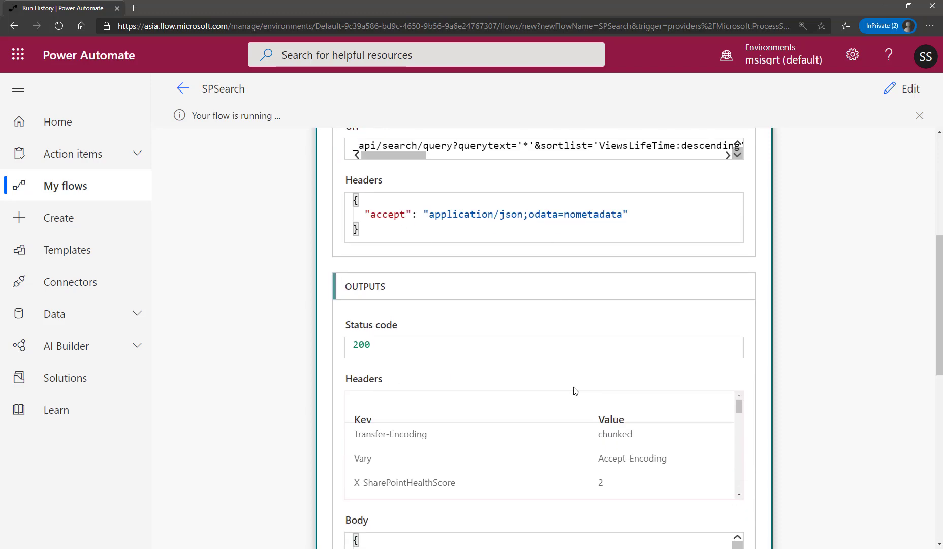
pyautogui.scroll(-3, 573, 389)
pyautogui.moveTo(739, 370)
pyautogui.mouseDown()
pyautogui.moveTo(738, 438)
pyautogui.moveTo(738, 376)
pyautogui.mouseUp()
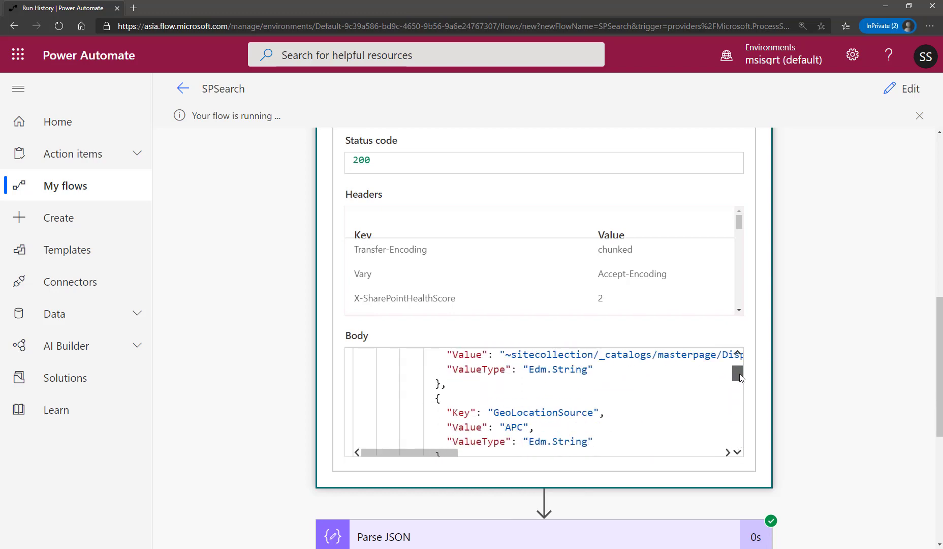
# Collapse the Send an HTTP request to SharePoint action and check the statuses of the remaining actions in the run.
pyautogui.scroll(5, 816, 374)
pyautogui.scroll(3, 816, 374)
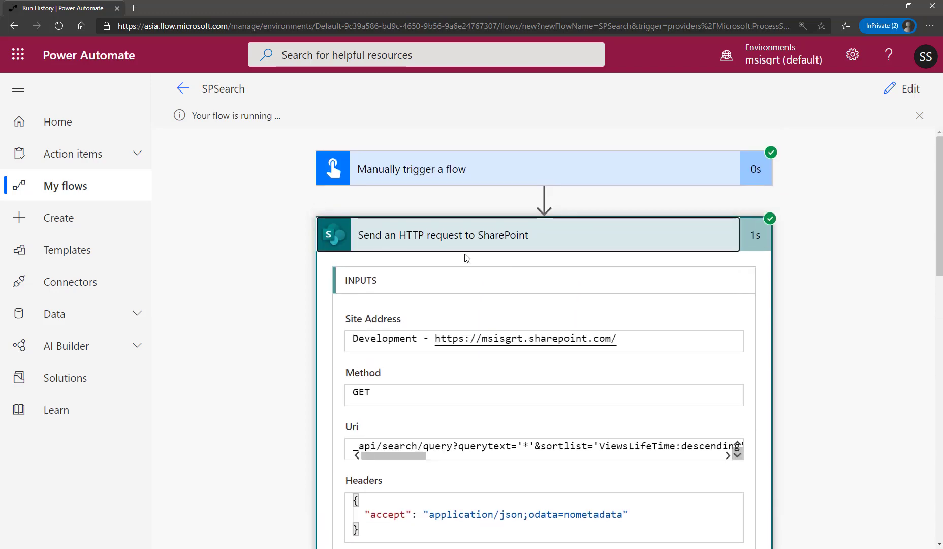
pyautogui.click(563, 251)
pyautogui.scroll(-1, 851, 407)
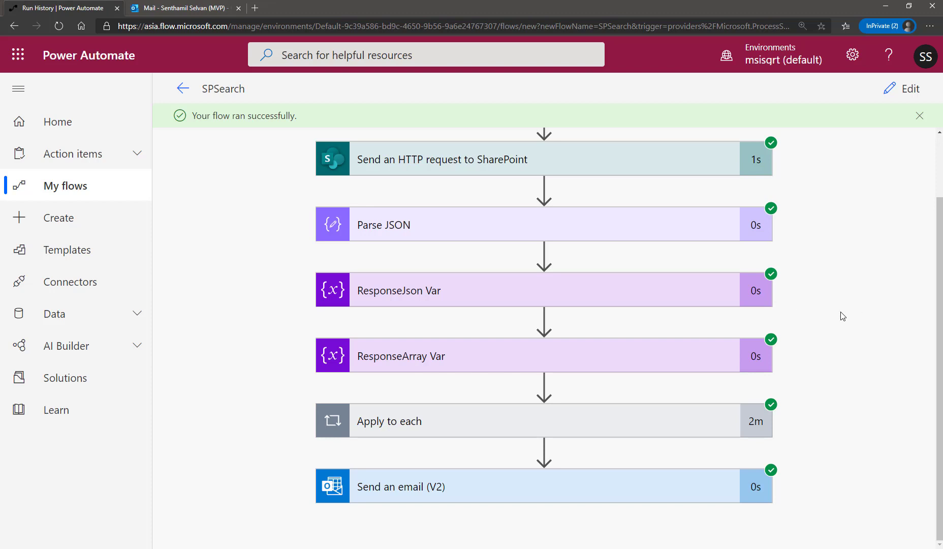
# Examine the run details of Apply to each, the nested Apply to each 2, its Switch expression result and Append to array variable.
pyautogui.click(432, 429)
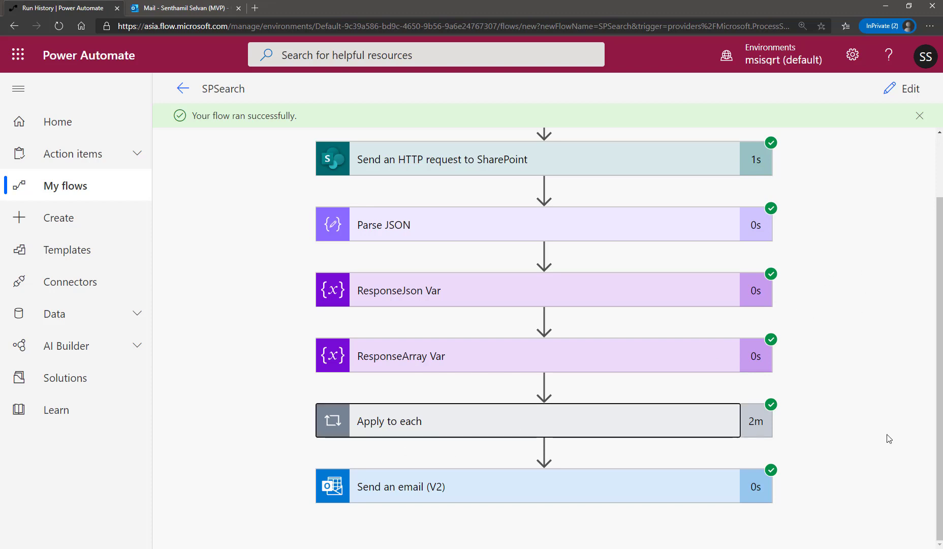
pyautogui.scroll(-3, 879, 359)
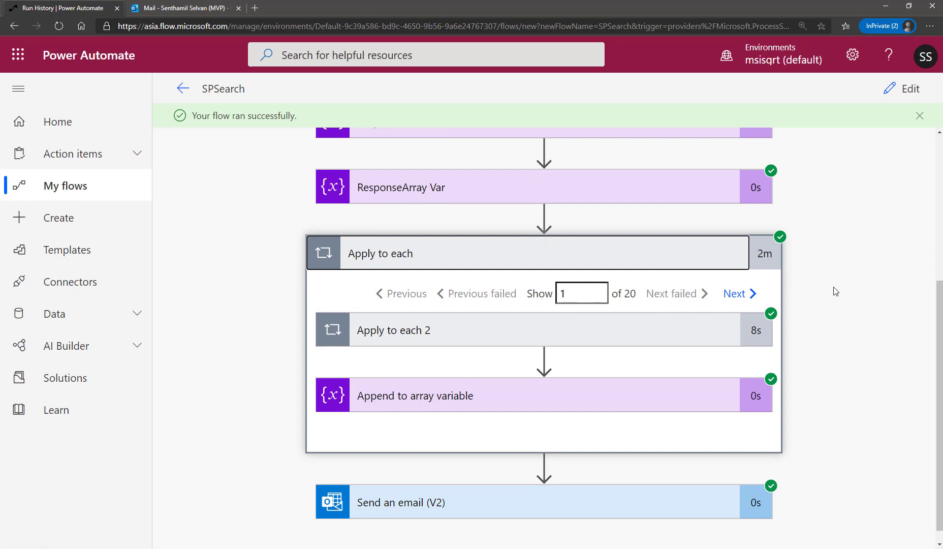
pyautogui.click(497, 315)
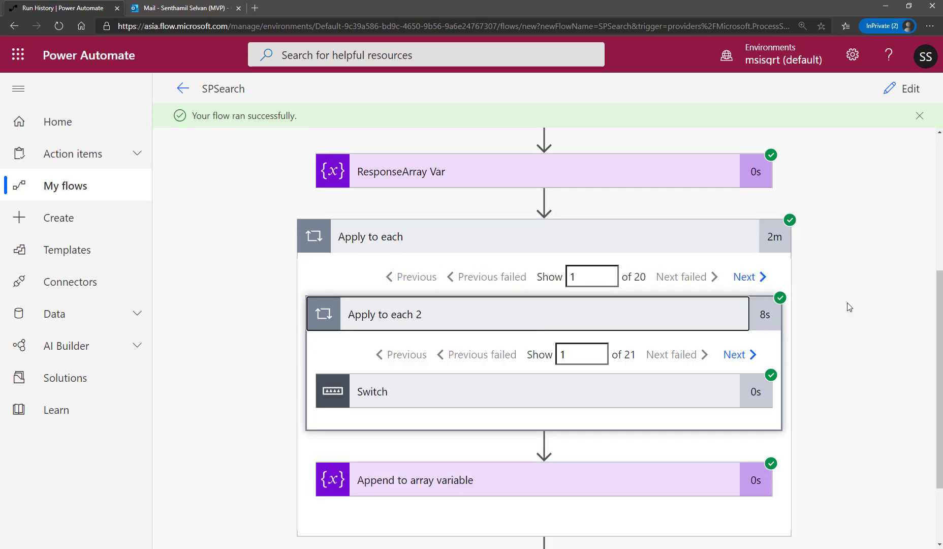
pyautogui.scroll(-2, 846, 307)
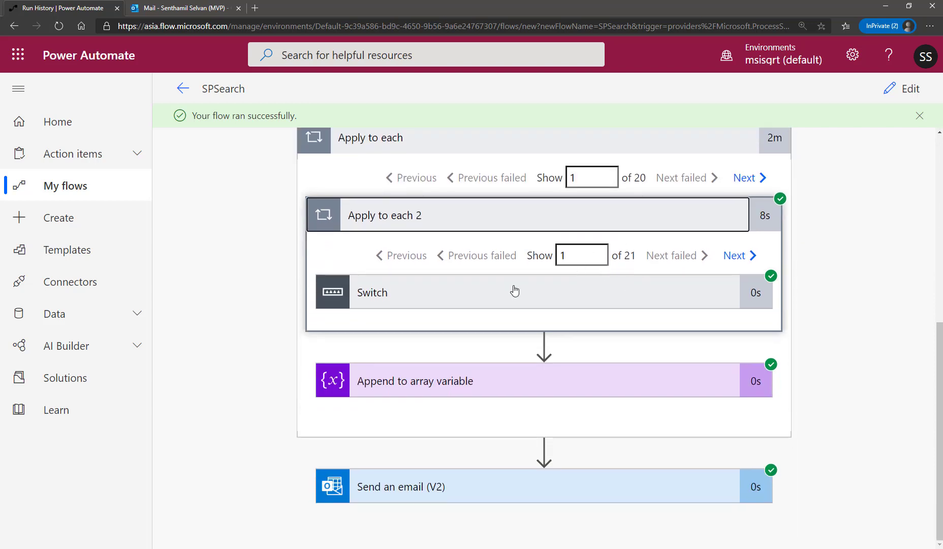
pyautogui.click(754, 298)
pyautogui.scroll(-4, 767, 297)
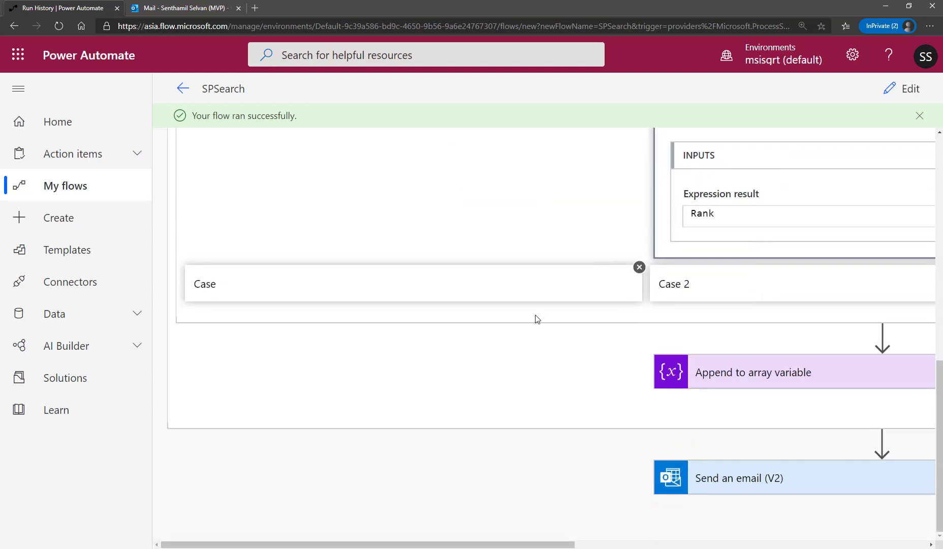
pyautogui.scroll(5, 854, 284)
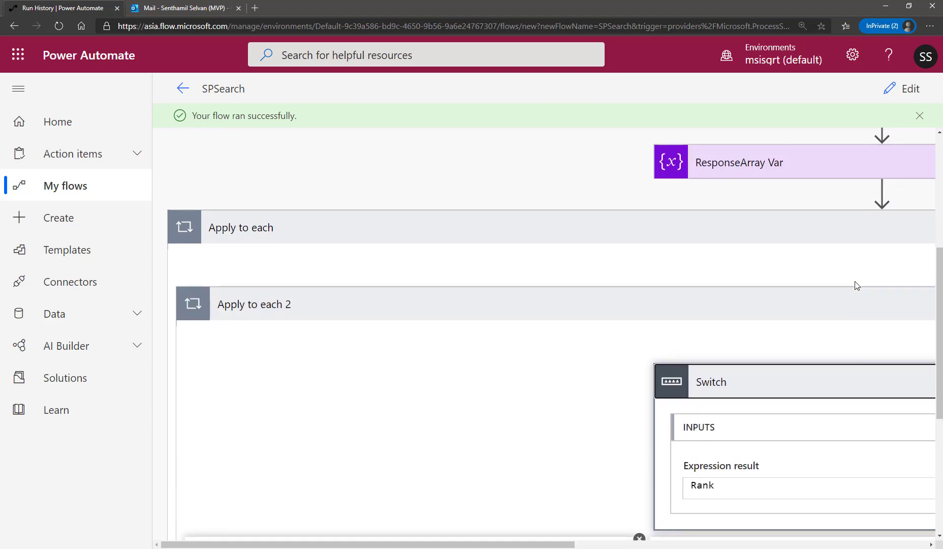
pyautogui.scroll(-2, 858, 285)
pyautogui.scroll(-3, 769, 370)
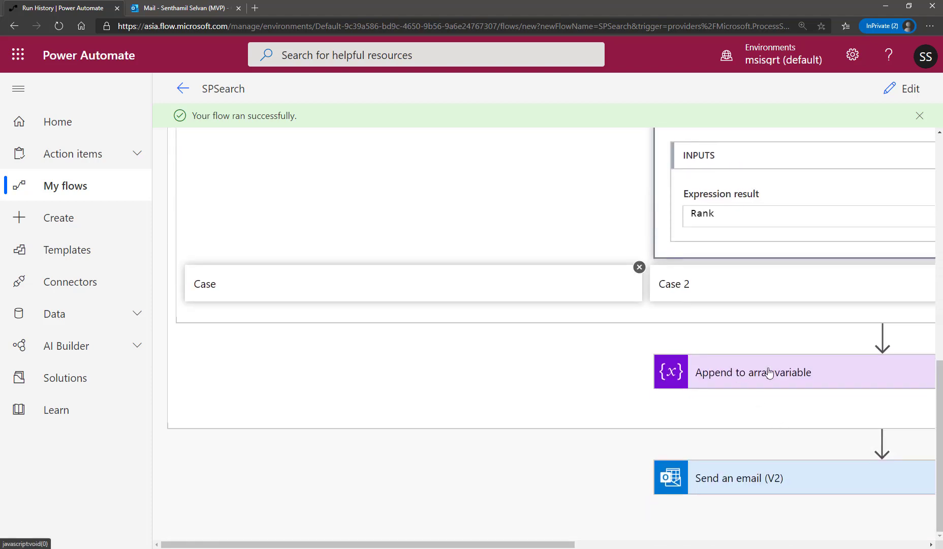
pyautogui.click(770, 372)
pyautogui.click(770, 373)
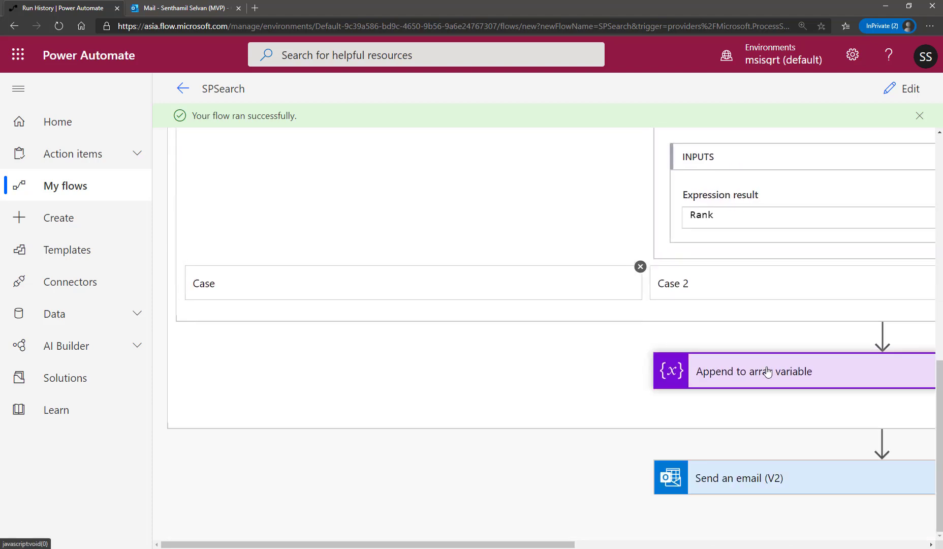
# Examine the inputs and outputs of the Send an email (V2) action in the run.
pyautogui.click(715, 483)
pyautogui.moveTo(514, 544); pyautogui.dragTo(731, 547)
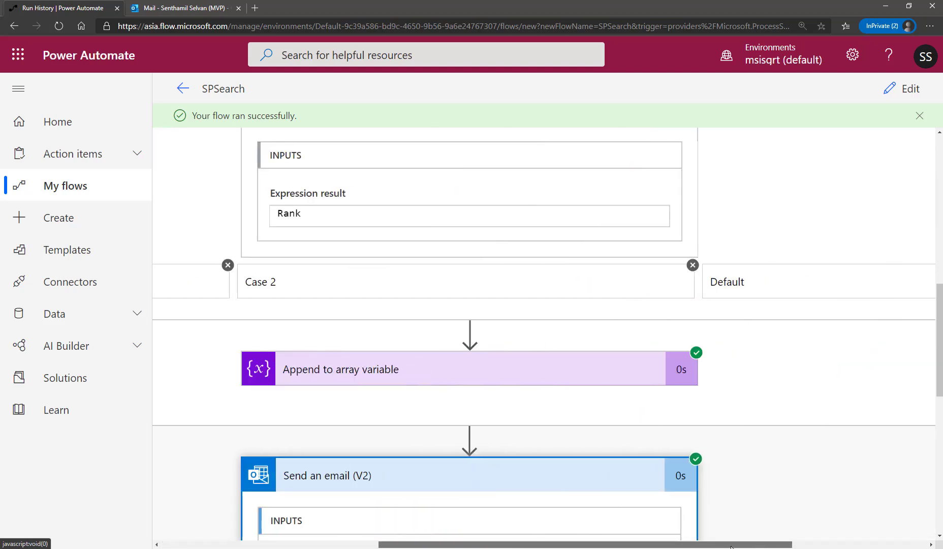
pyautogui.scroll(-9, 683, 480)
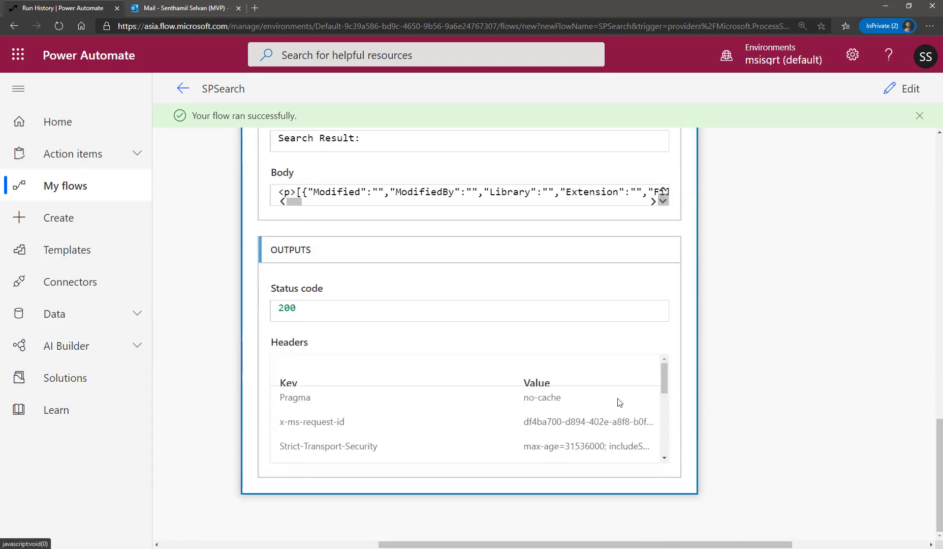
pyautogui.scroll(2, 559, 307)
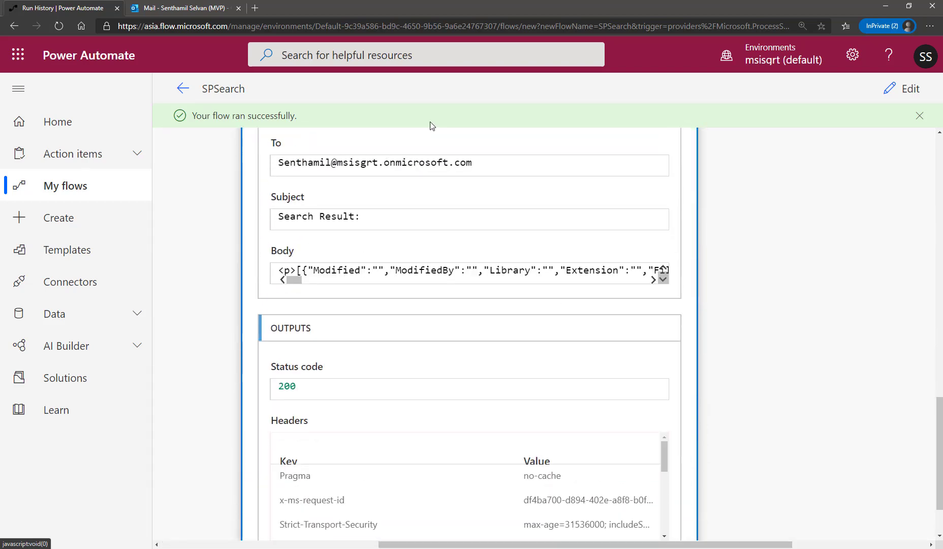
# Switch to Outlook, open the newest "Search Result:" email and copy its entire JSON body.
pyautogui.click(168, 11)
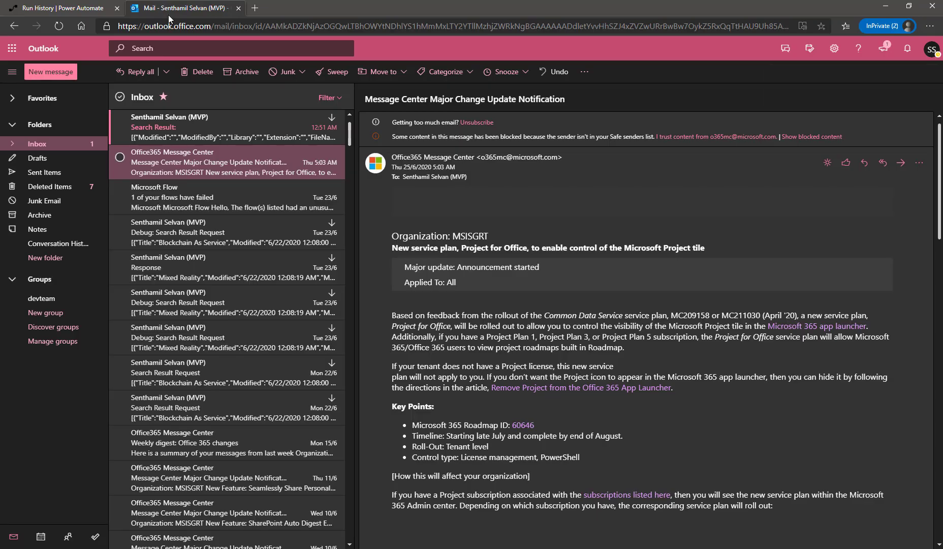
pyautogui.click(180, 127)
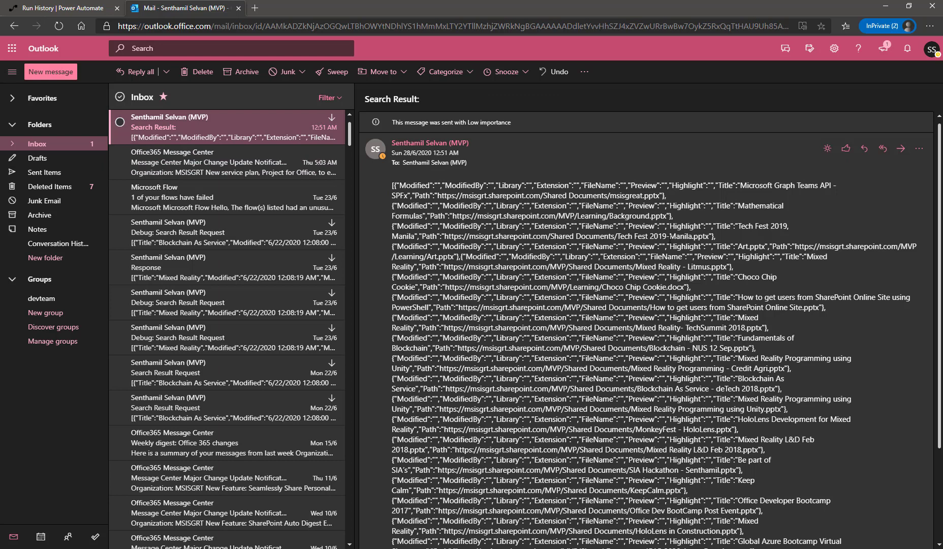
pyautogui.moveTo(391, 185); pyautogui.dragTo(725, 485)
pyautogui.scroll(-1, 725, 486)
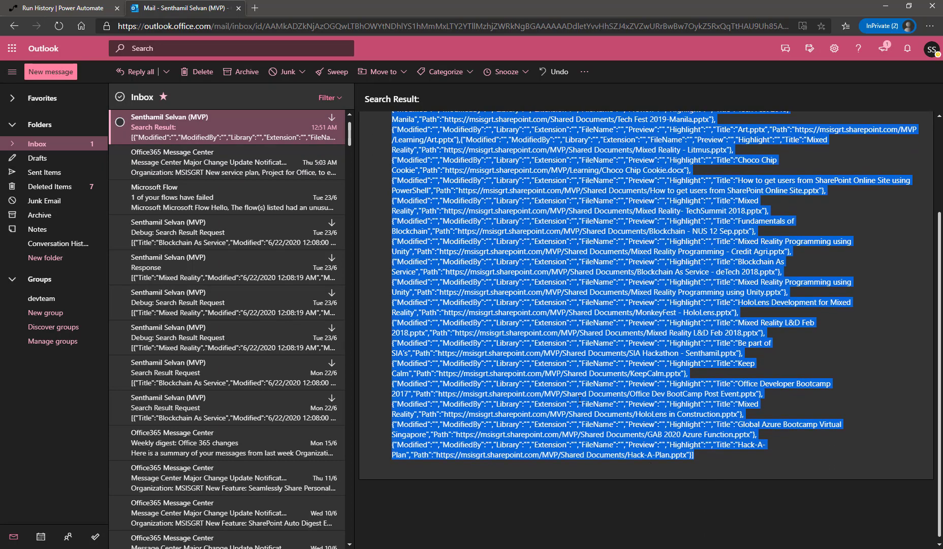
pyautogui.rightClick(574, 390)
pyautogui.click(628, 396)
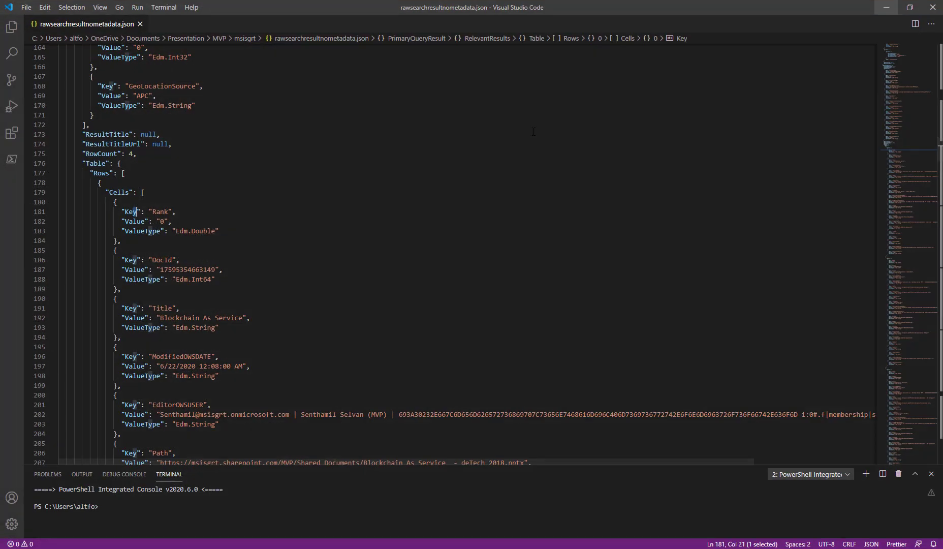
# In Visual Studio Code, create a new file holding the copied JSON and save it as sampleresult.json.
pyautogui.hotkey('alt', 'f')
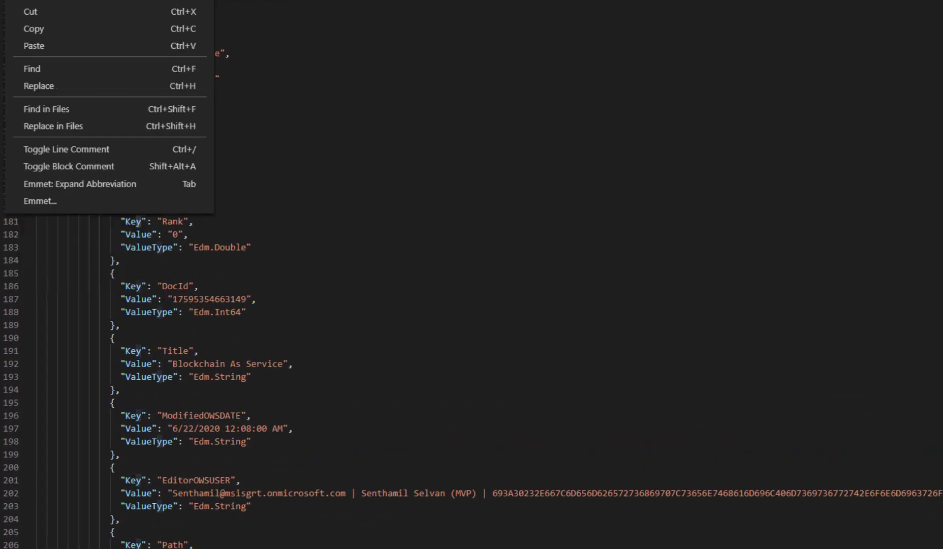
pyautogui.click(107, 1)
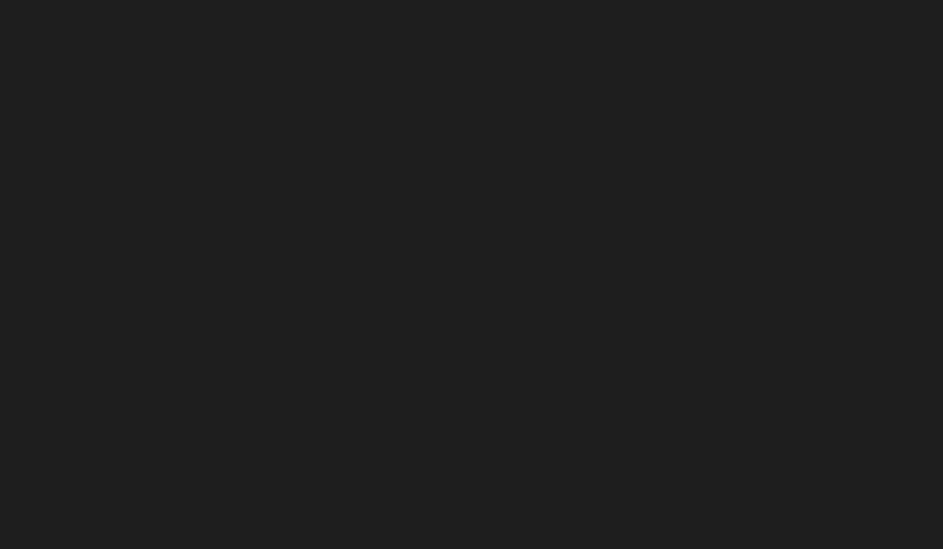
pyautogui.hotkey('ctrl', 's')
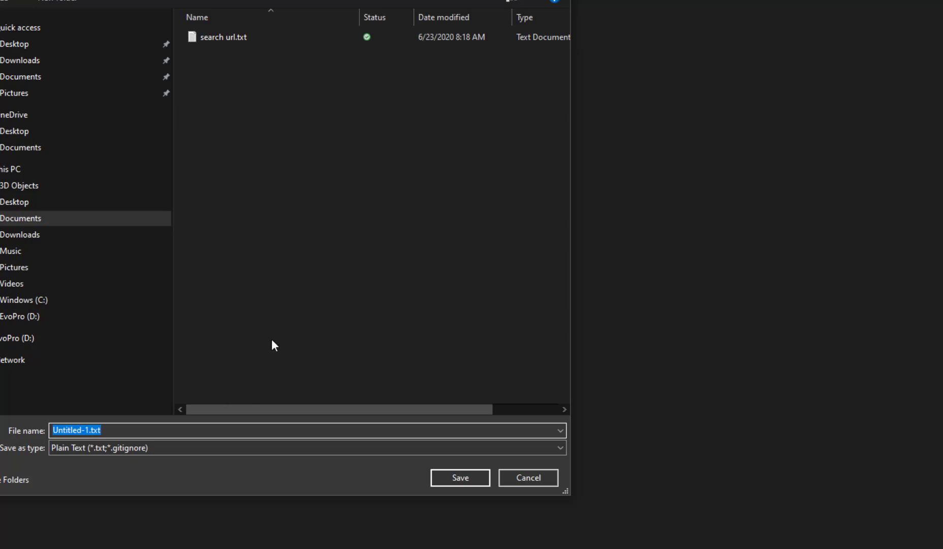
pyautogui.write('sampleresult.json')
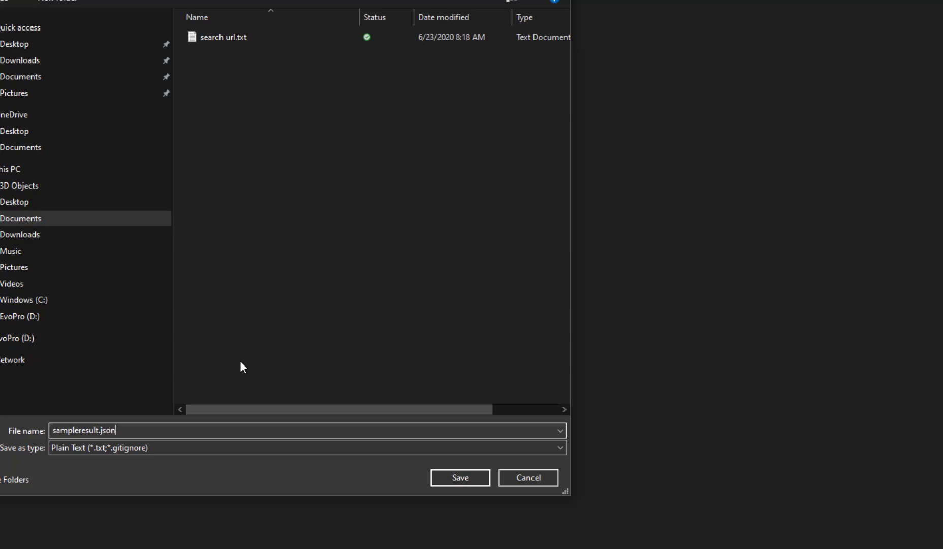
pyautogui.click(469, 481)
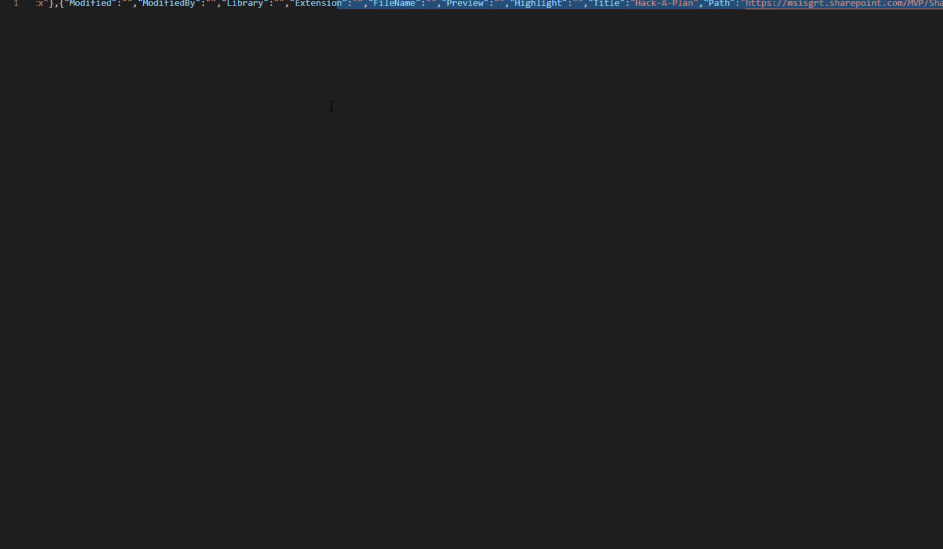
# Format the single-line JSON in sampleresult.json into an indented document.
pyautogui.moveTo(237, 4); pyautogui.dragTo(237, 128)
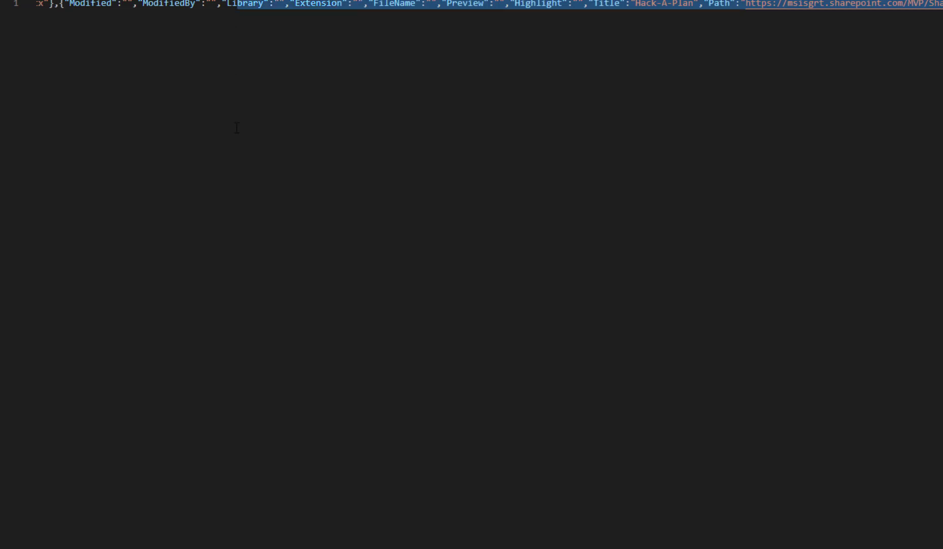
pyautogui.hotkey('ctrl', 'shift', 'p')
pyautogui.press('Escape')
pyautogui.moveTo(426, 4); pyautogui.dragTo(399, 100)
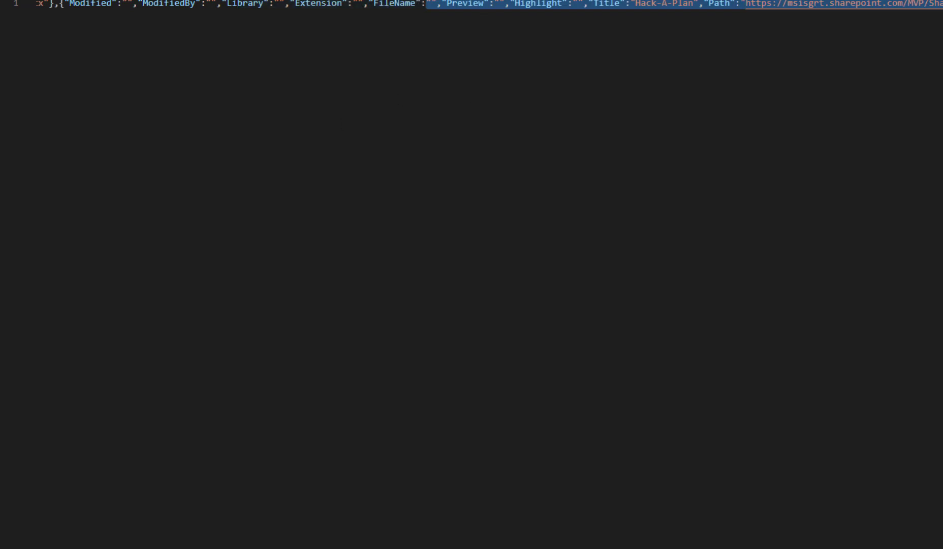
pyautogui.hotkey('shift', 'alt', 'f')
# Examine the formatted result objects from the first one onward, checking their Title and Path values.
pyautogui.scroll(20, 306, 165)
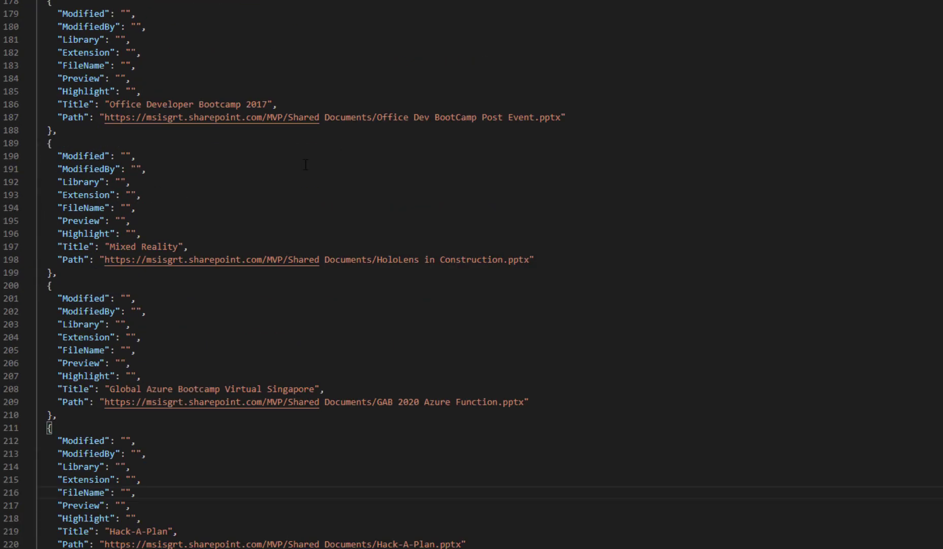
pyautogui.scroll(20, 306, 165)
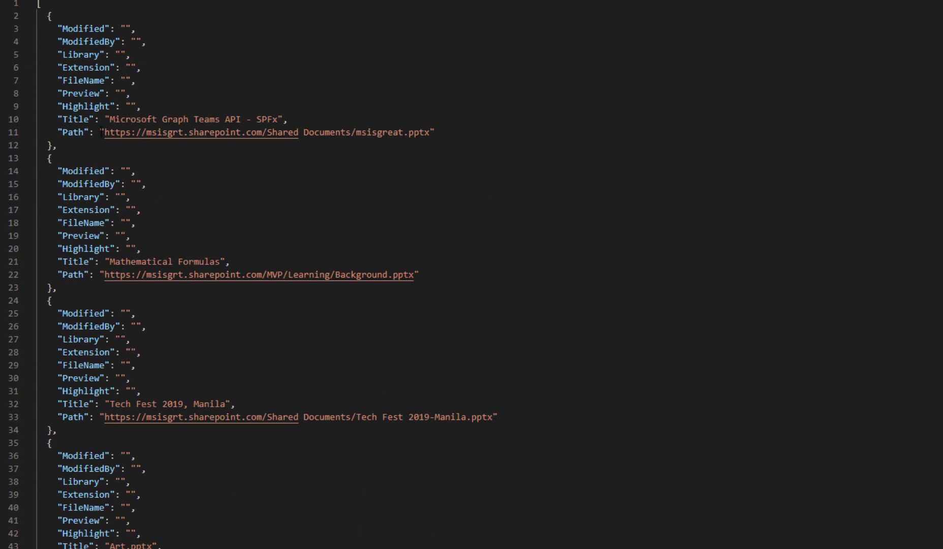
pyautogui.moveTo(56, 119); pyautogui.dragTo(436, 133)
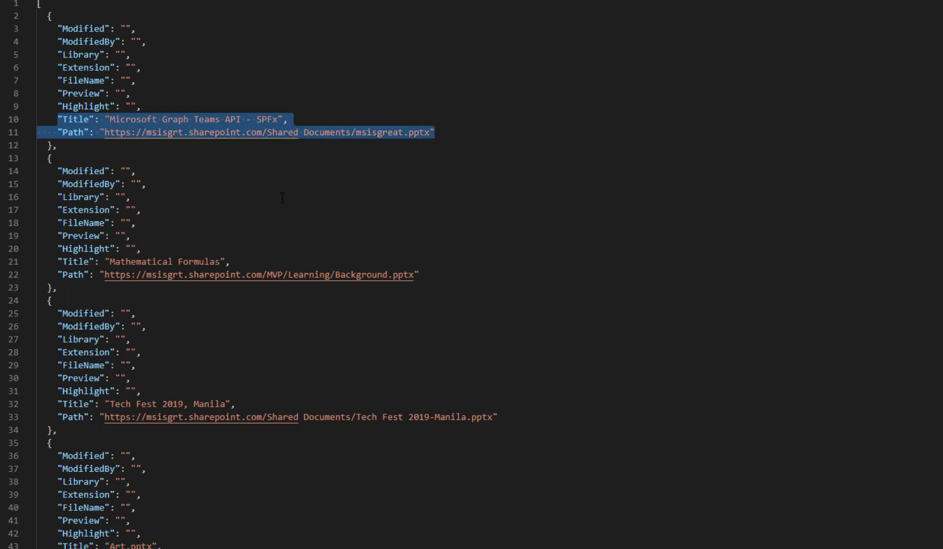
pyautogui.scroll(-14, 276, 256)
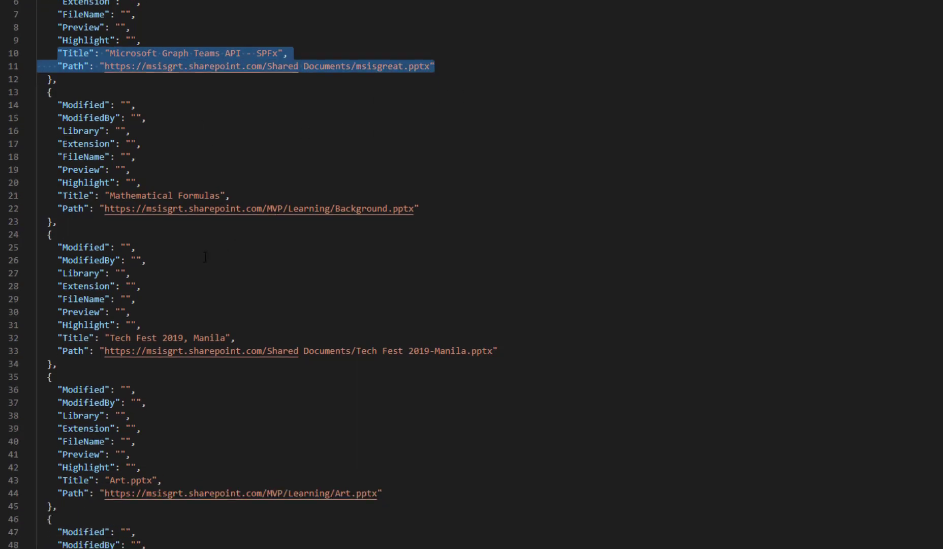
pyautogui.scroll(-7, 209, 256)
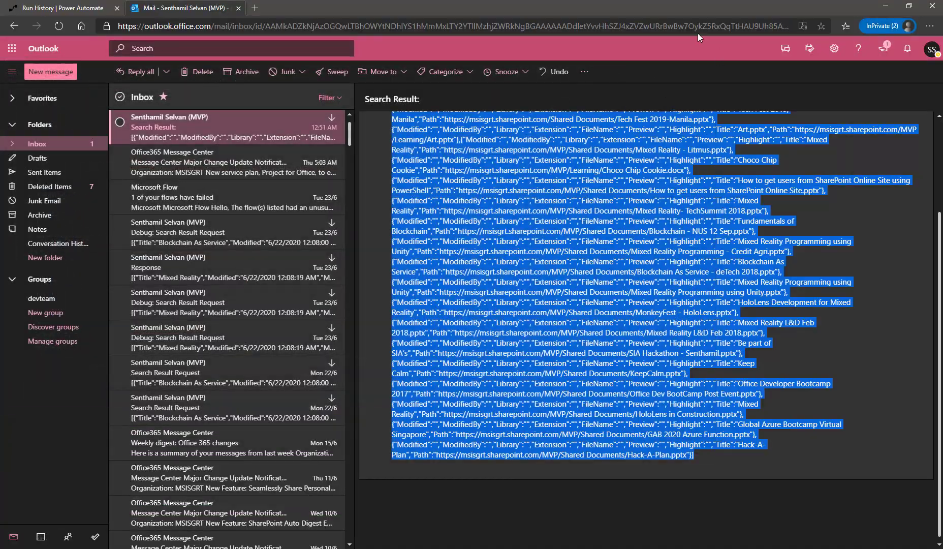
# Switch back to Power Automate, leave the run view and open the SPSearch flow for editing.
pyautogui.click(38, 7)
pyautogui.scroll(10, 830, 210)
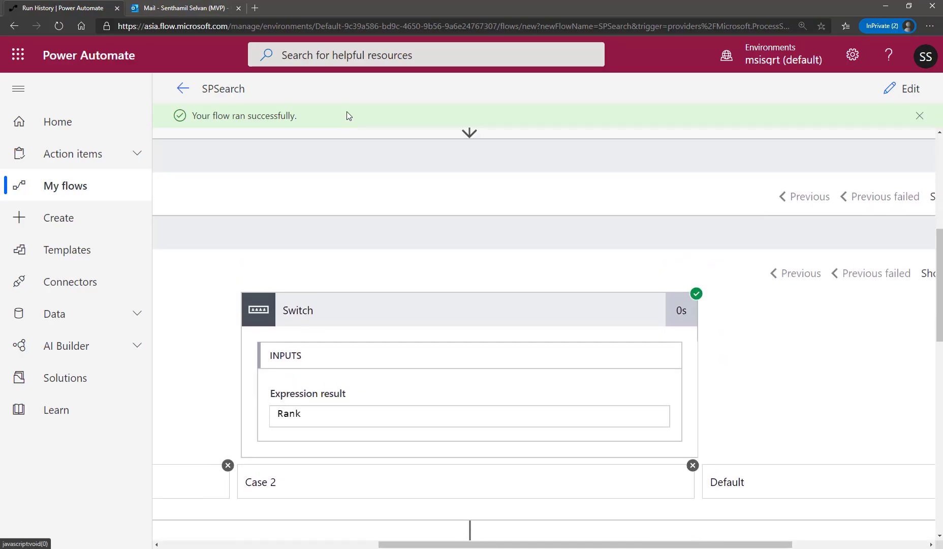
pyautogui.click(182, 88)
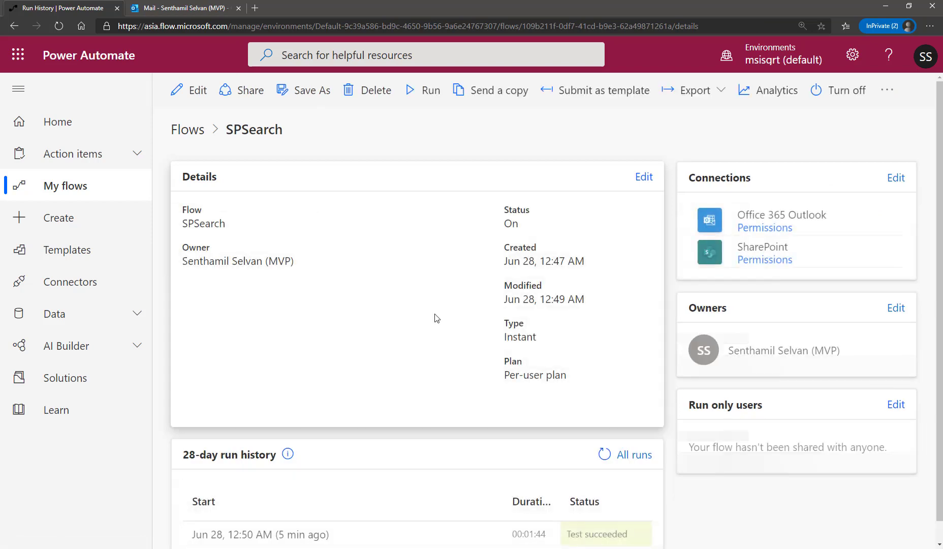
pyautogui.scroll(-1, 478, 433)
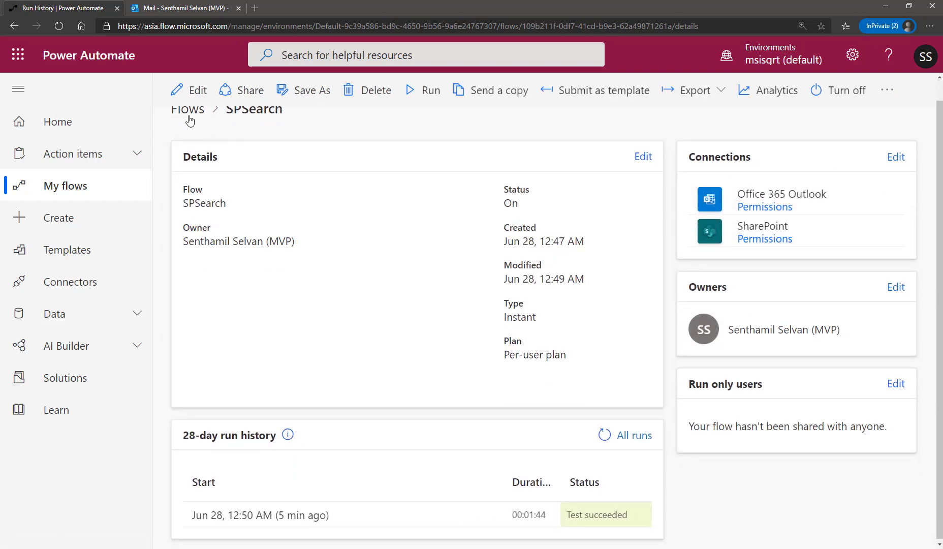
pyautogui.click(189, 90)
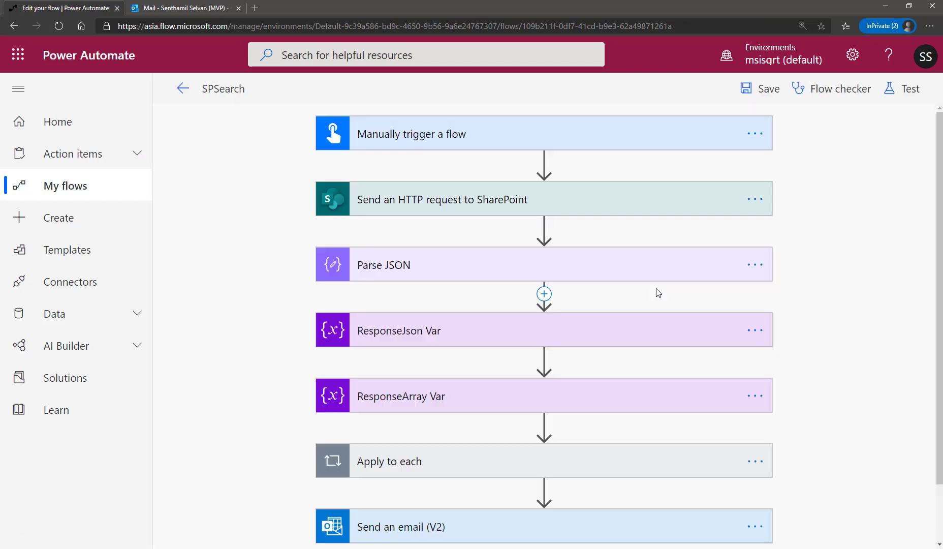
pyautogui.scroll(-2, 808, 279)
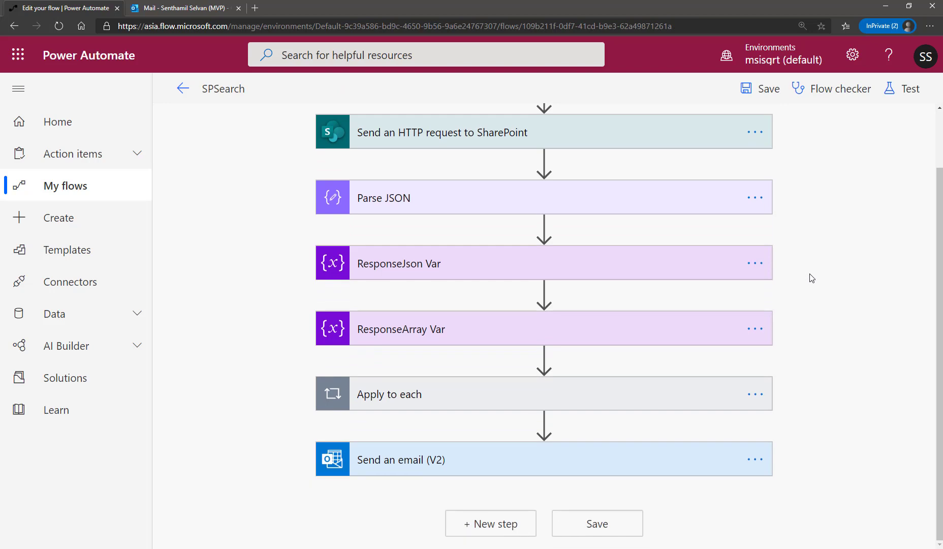
pyautogui.scroll(1, 812, 278)
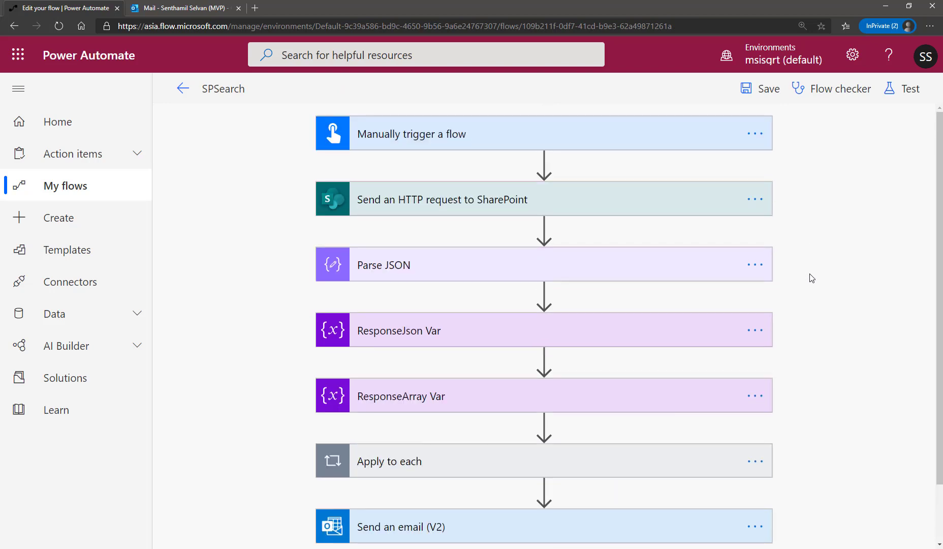
pyautogui.scroll(-1, 804, 301)
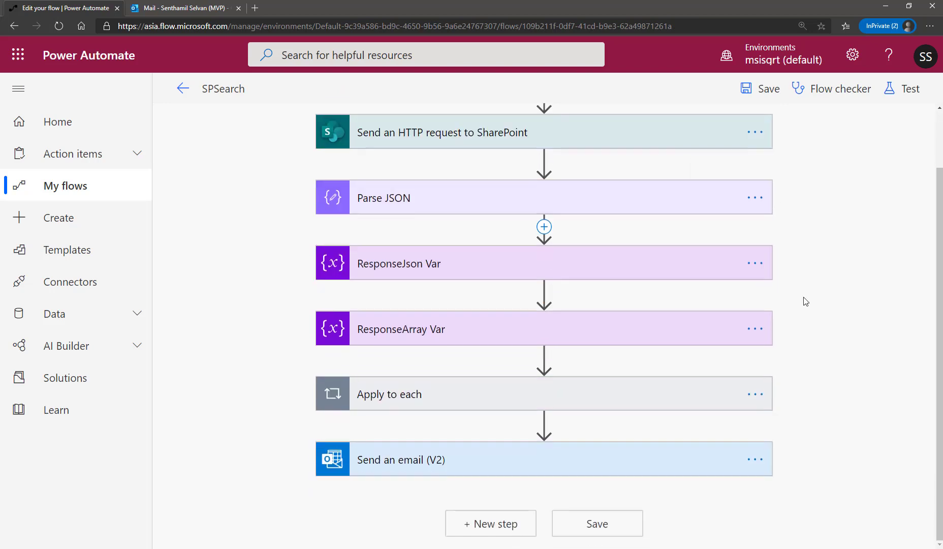